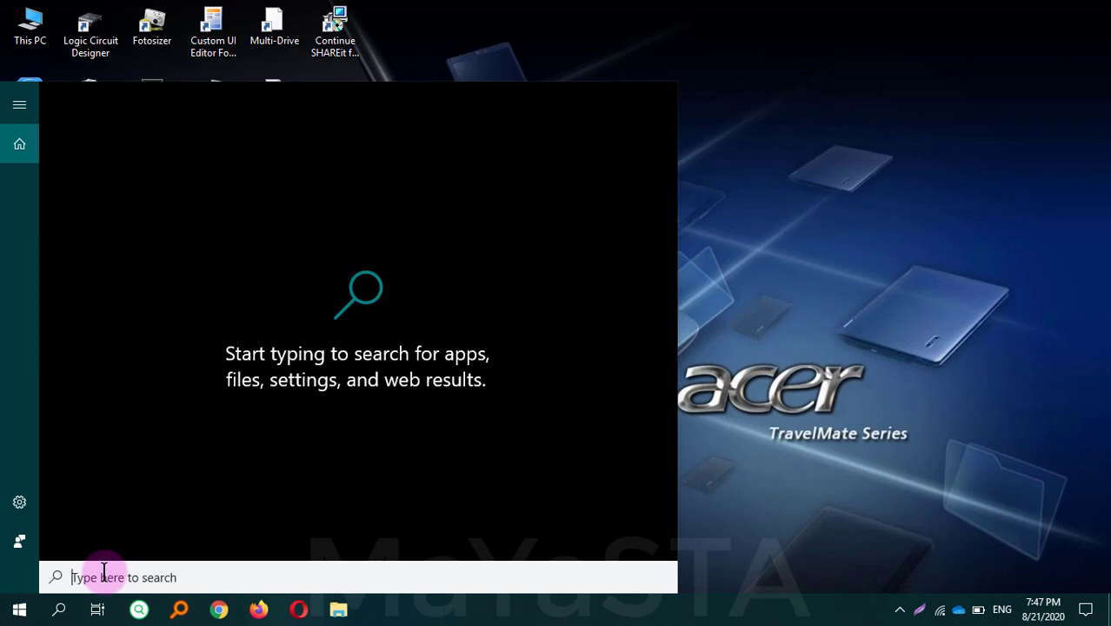
# Find and launch CorelDRAW X6 (64-Bit).
pyautogui.write('corel')
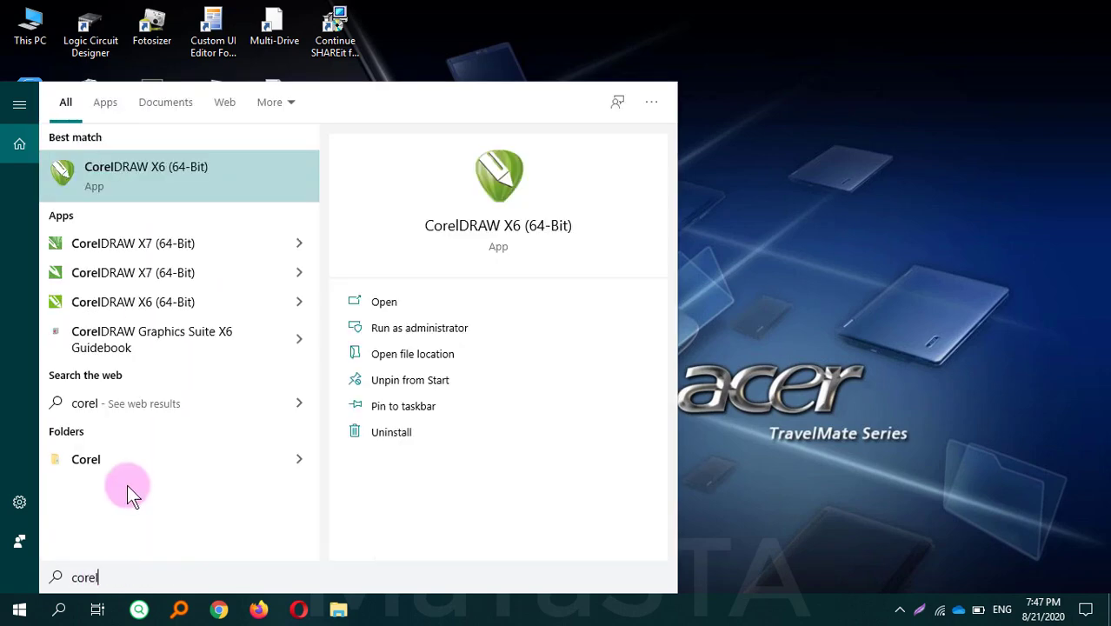
pyautogui.click(117, 186)
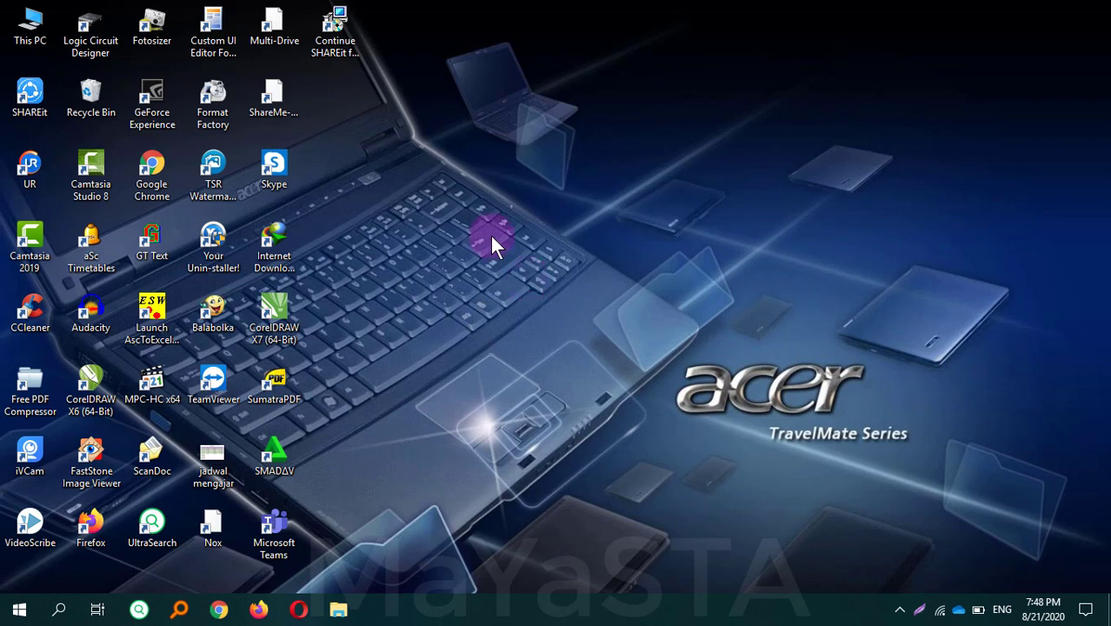
pyautogui.click(105, 396)
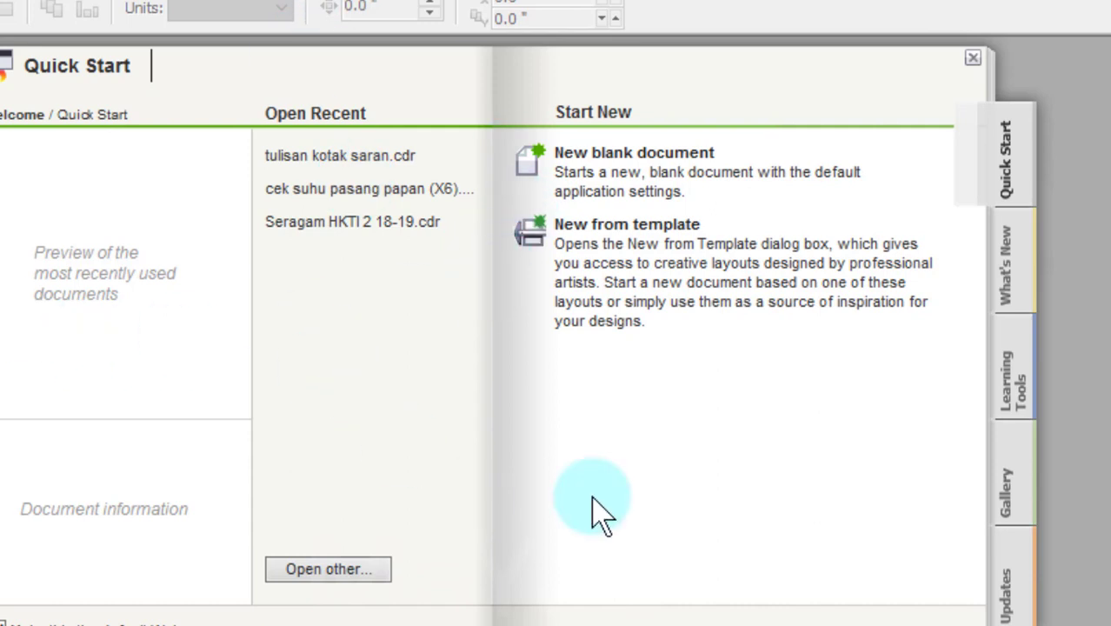
# Create a new blank document with A4 page size and centimeters as its units.
pyautogui.click(633, 161)
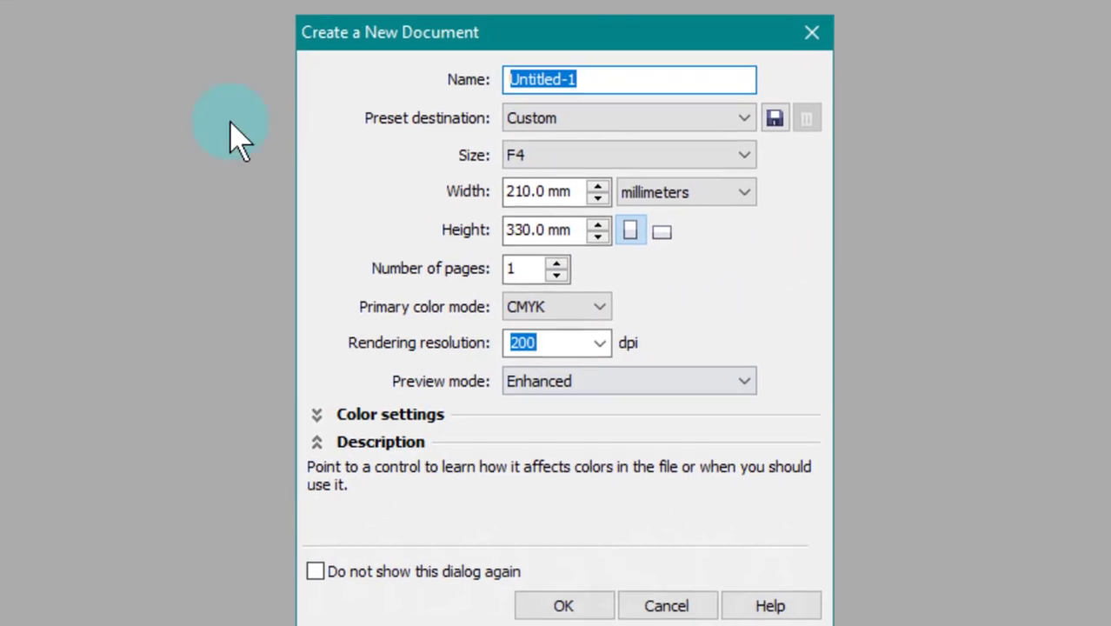
pyautogui.moveTo(480, 65); pyautogui.dragTo(453, 82)
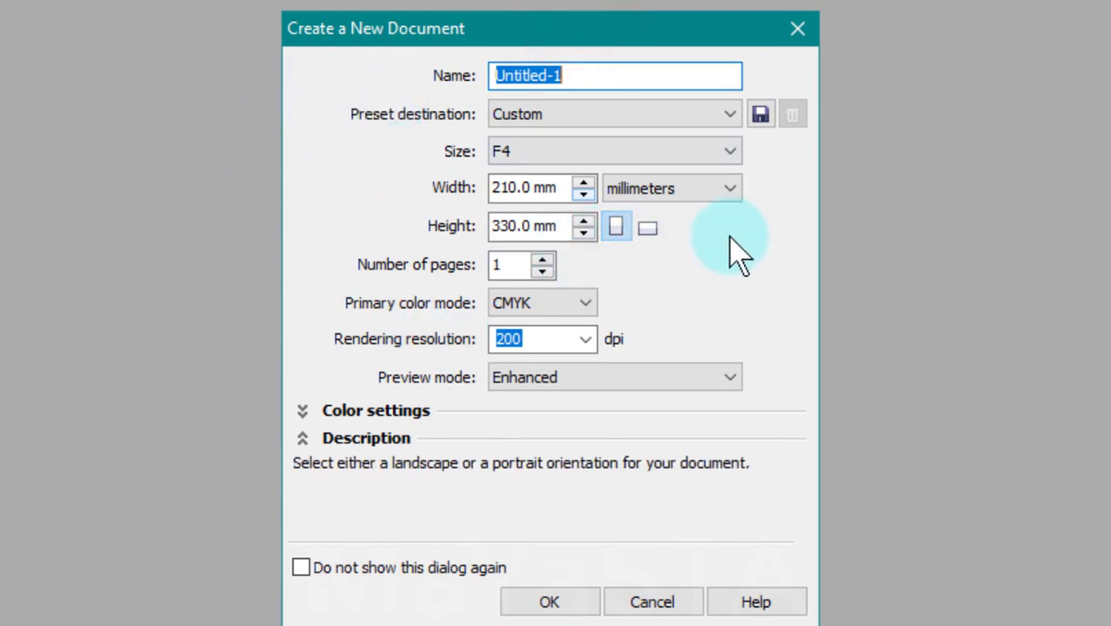
pyautogui.click(727, 154)
pyautogui.click(583, 218)
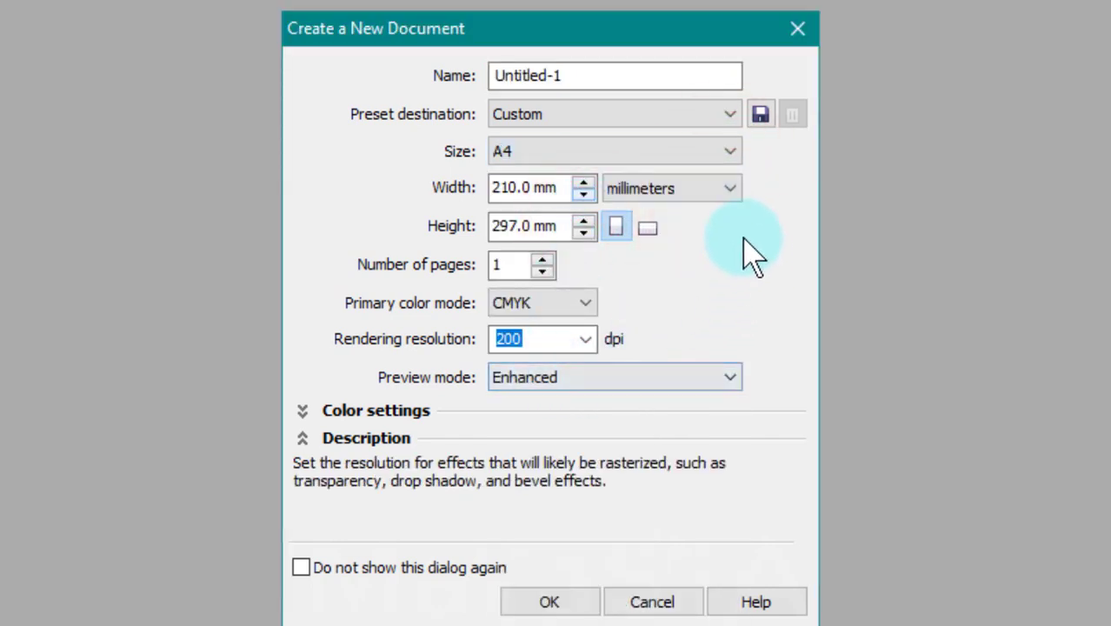
pyautogui.click(730, 189)
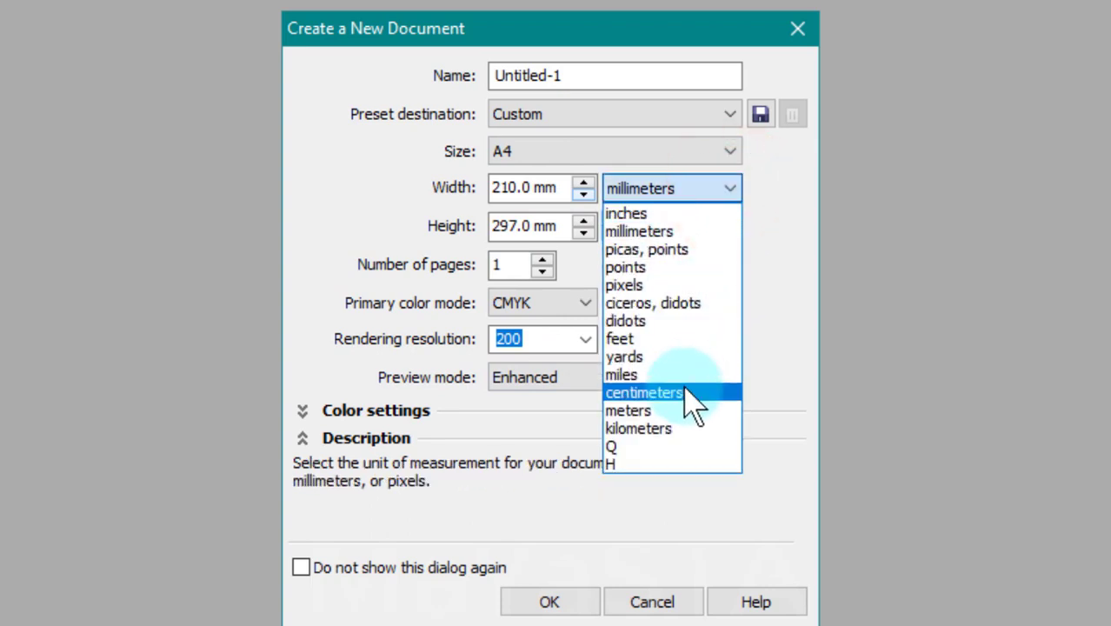
pyautogui.click(687, 393)
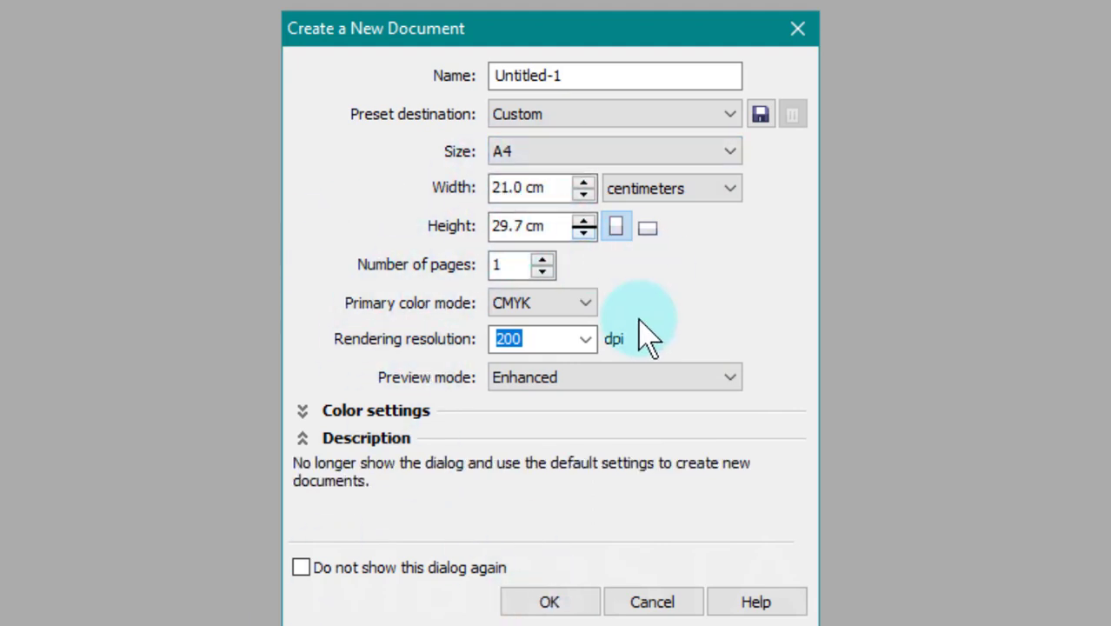
pyautogui.click(550, 602)
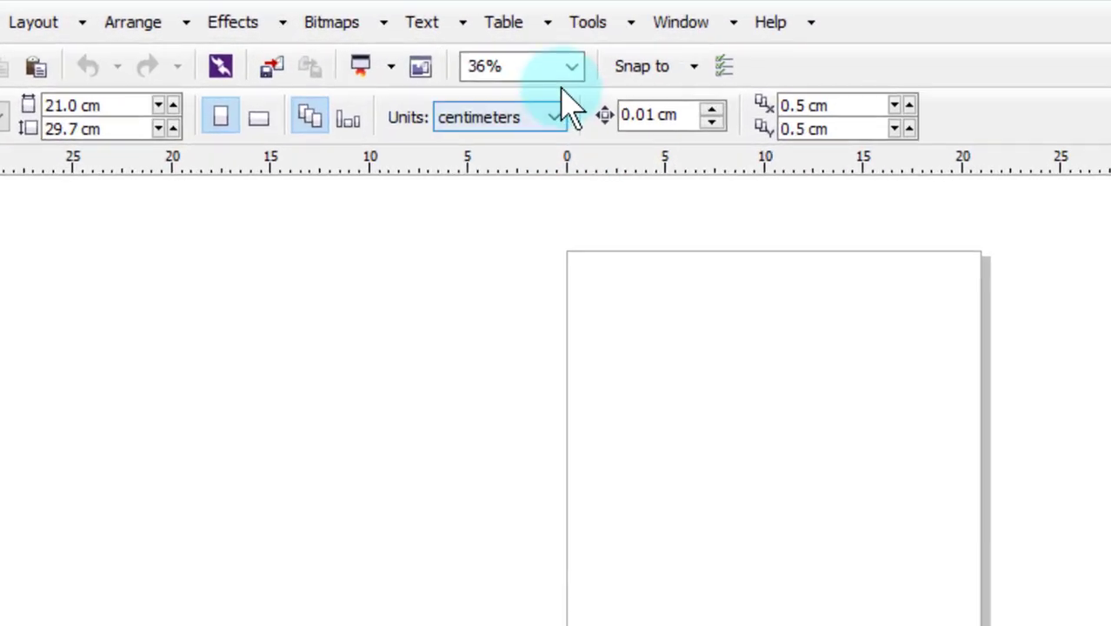
# Zoom the page to its full width and bring its upper part into view.
pyautogui.click(616, 74)
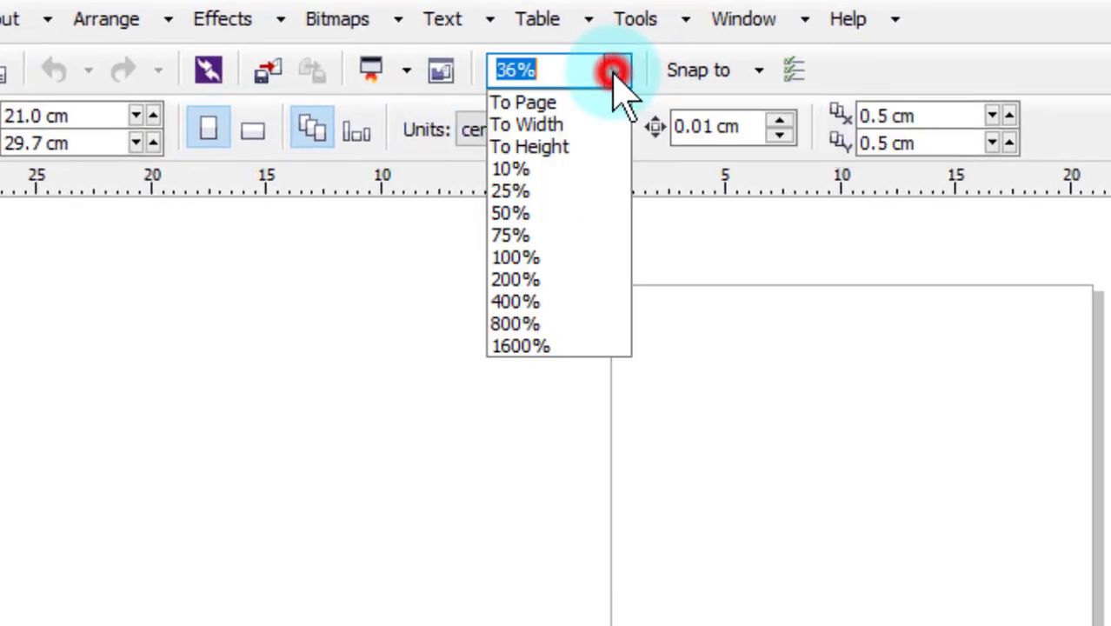
pyautogui.click(565, 127)
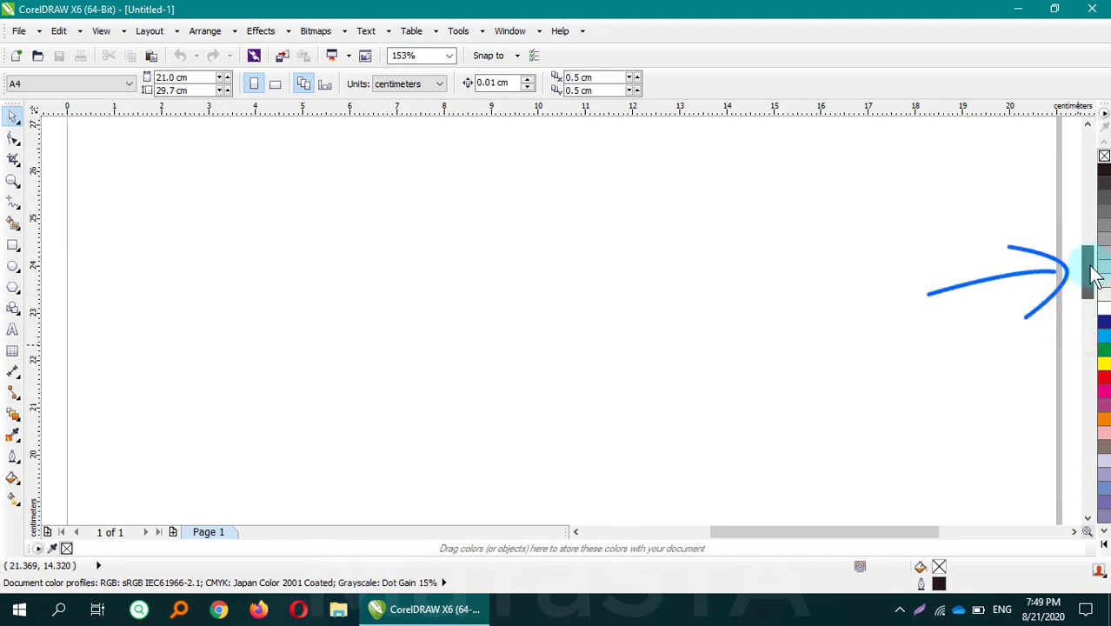
pyautogui.moveTo(1094, 280); pyautogui.dragTo(1088, 250)
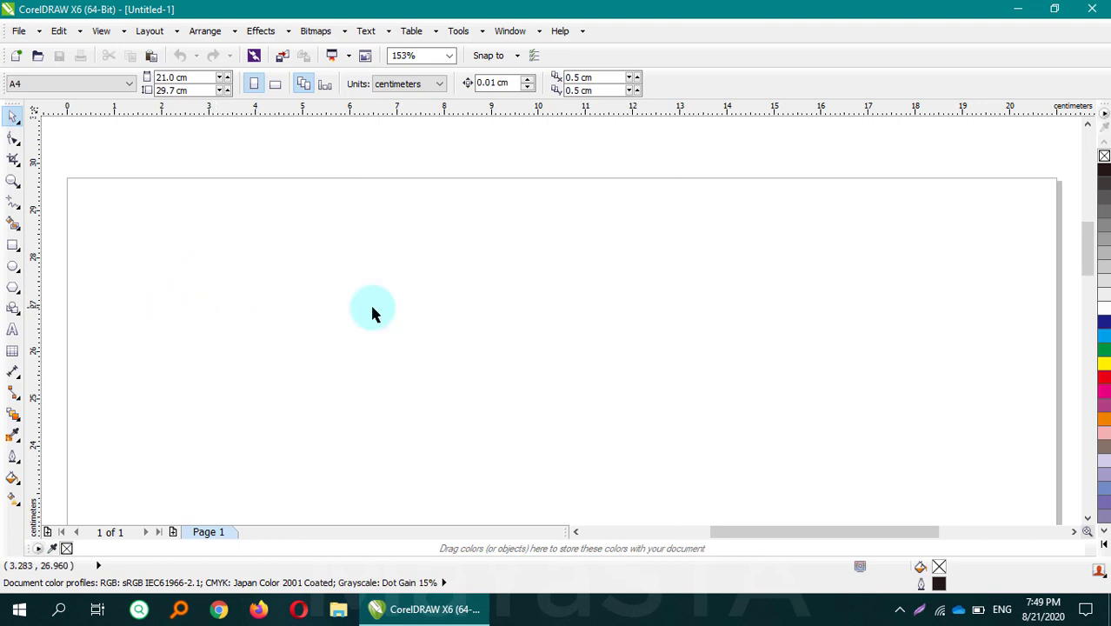
pyautogui.moveTo(1093, 252); pyautogui.dragTo(1092, 271)
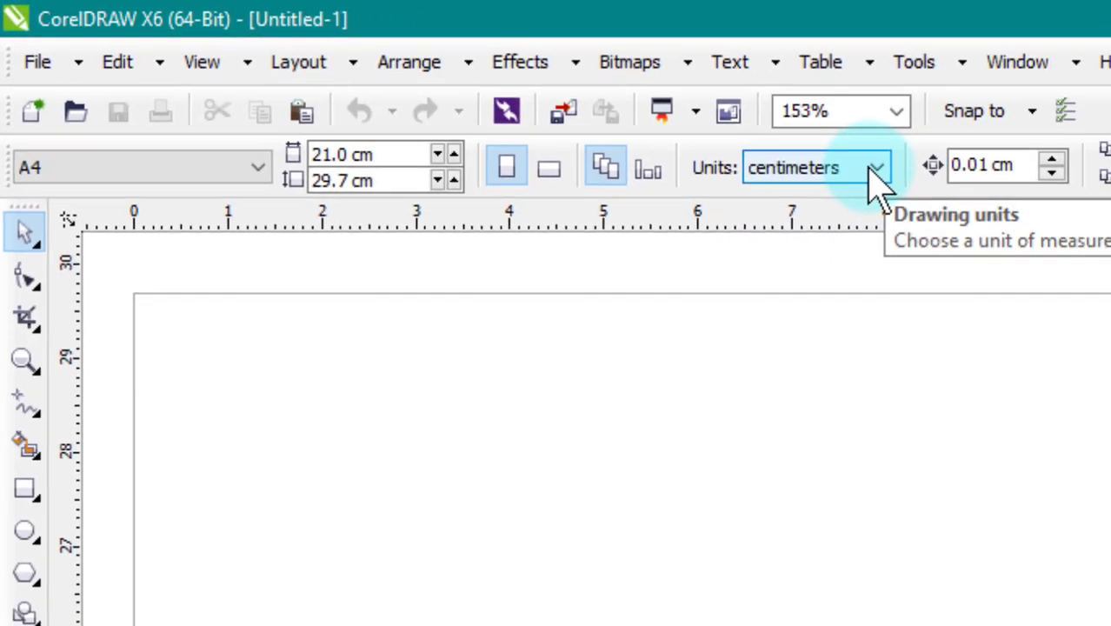
# Draw a rectangle about 6.1 by 2.4 cm near the page's upper edge, and move its centre to about x 8.2, y 27.8 cm.
pyautogui.click(32, 606)
pyautogui.moveTo(561, 278)
pyautogui.mouseDown()
pyautogui.moveTo(1000, 441)
pyautogui.moveTo(990, 450)
pyautogui.mouseUp()
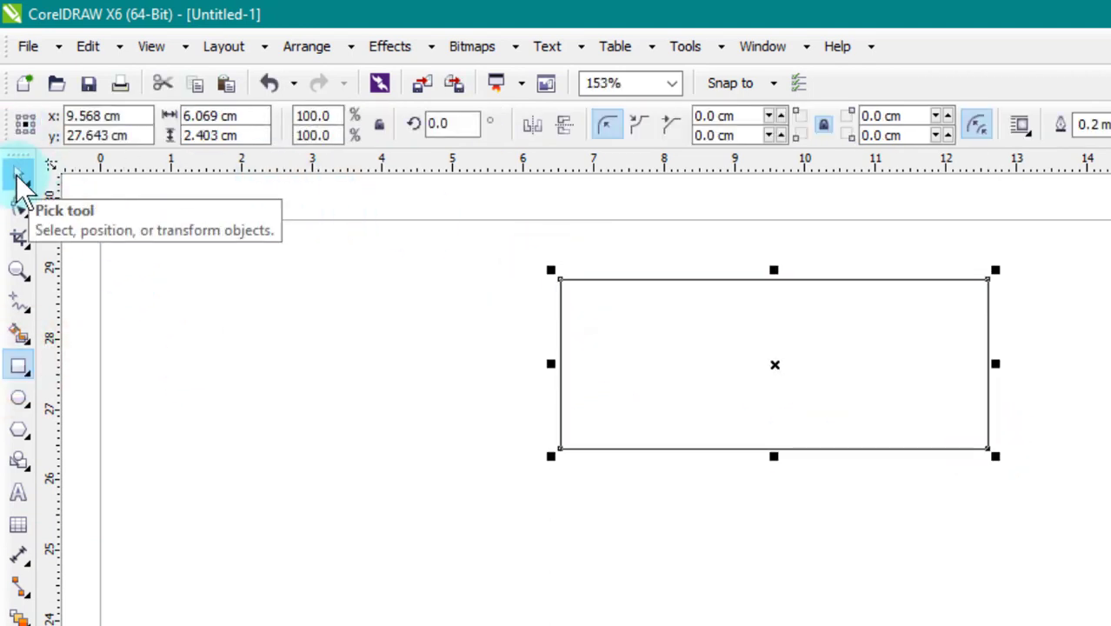
pyautogui.click(20, 176)
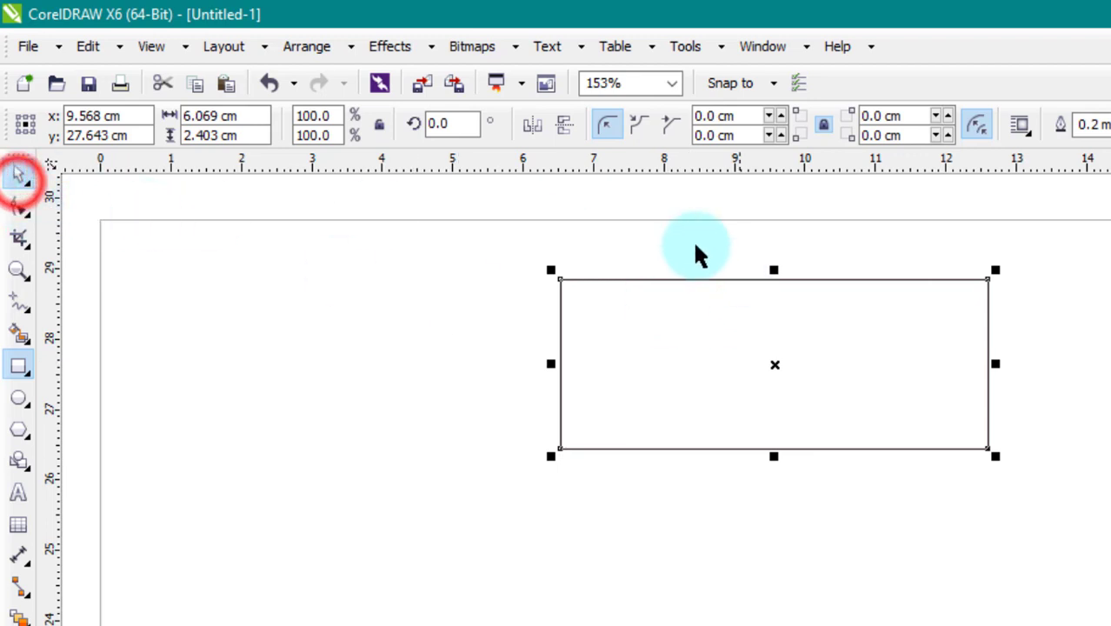
pyautogui.moveTo(667, 324); pyautogui.dragTo(569, 310)
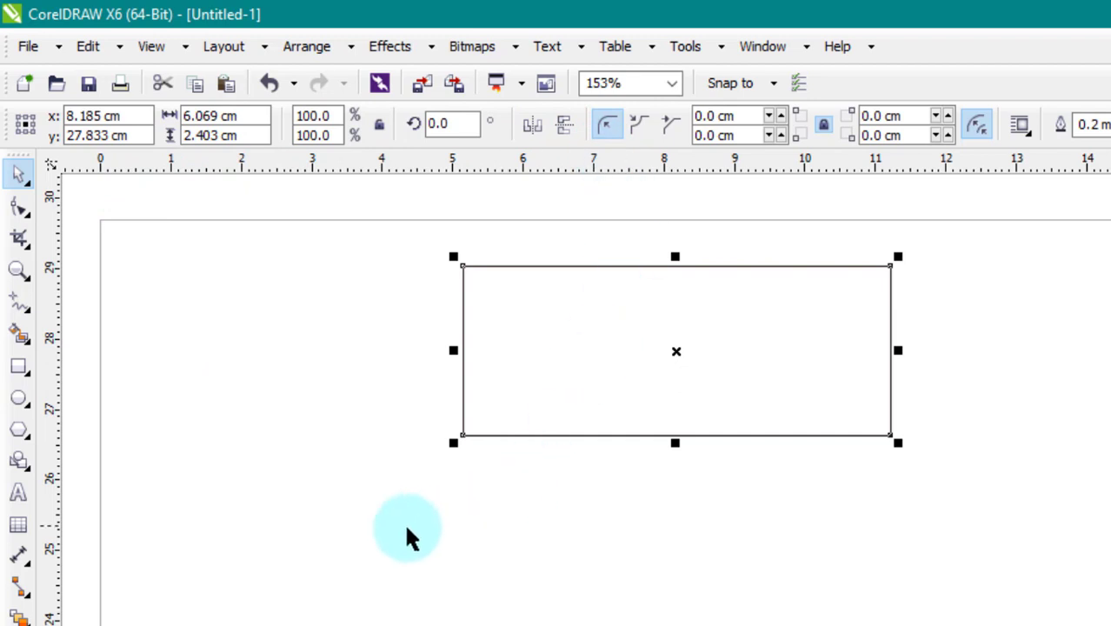
pyautogui.click(314, 363)
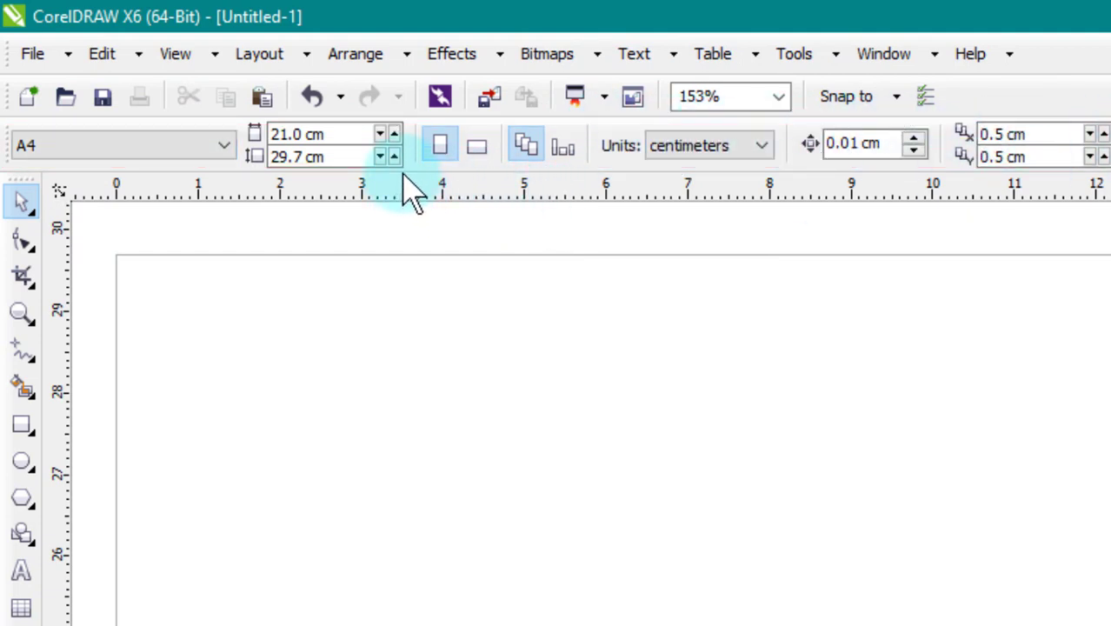
pyautogui.click(25, 239)
pyautogui.click(24, 273)
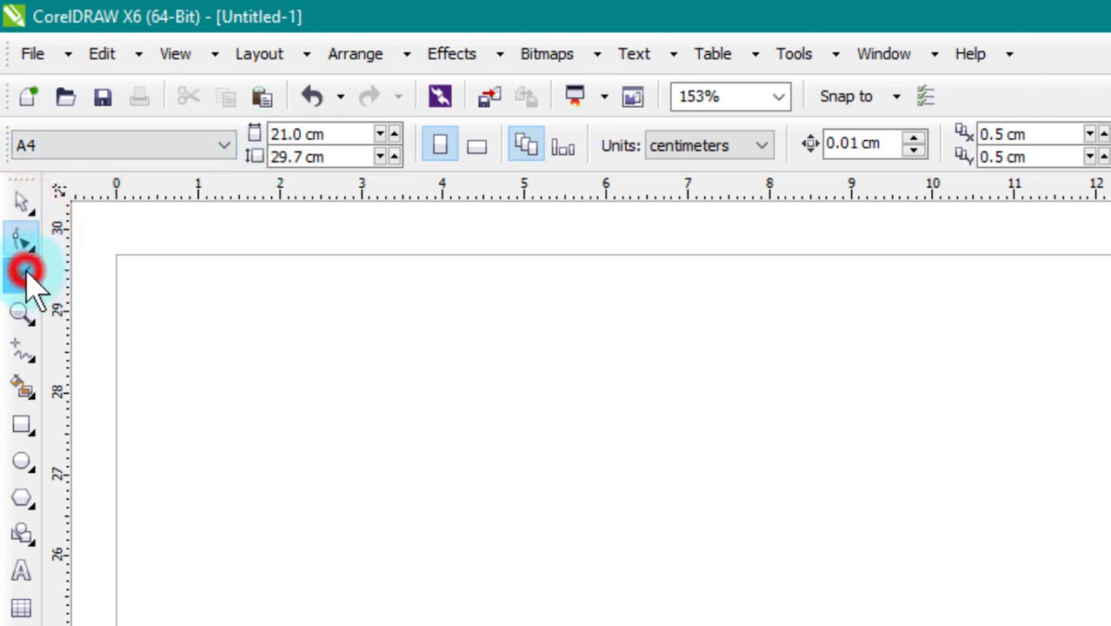
pyautogui.click(21, 315)
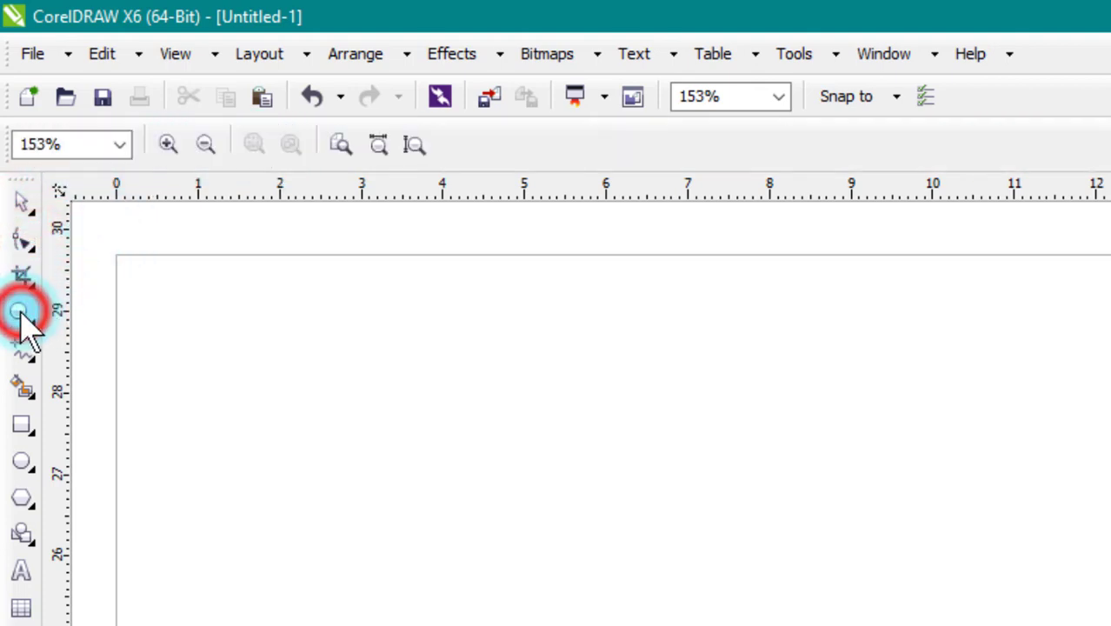
pyautogui.click(23, 349)
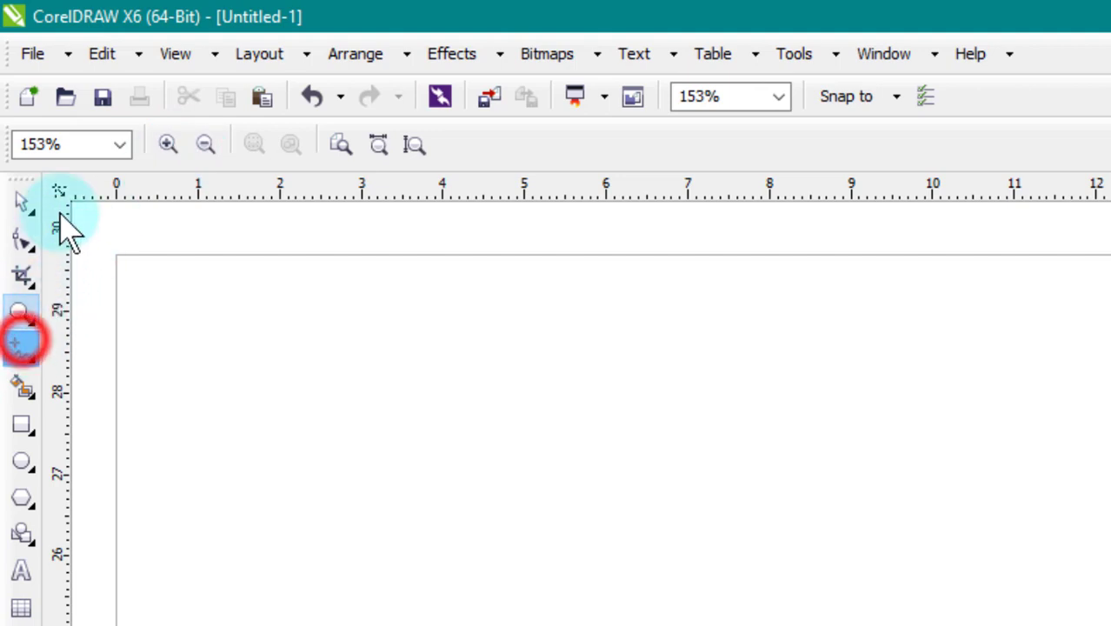
pyautogui.click(22, 424)
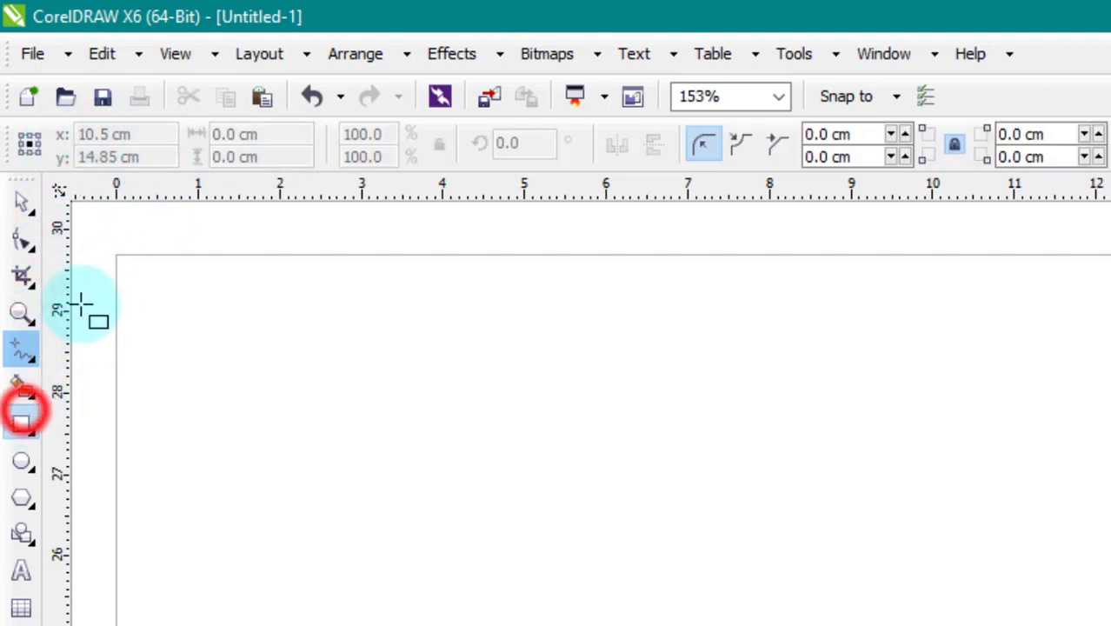
pyautogui.click(16, 147)
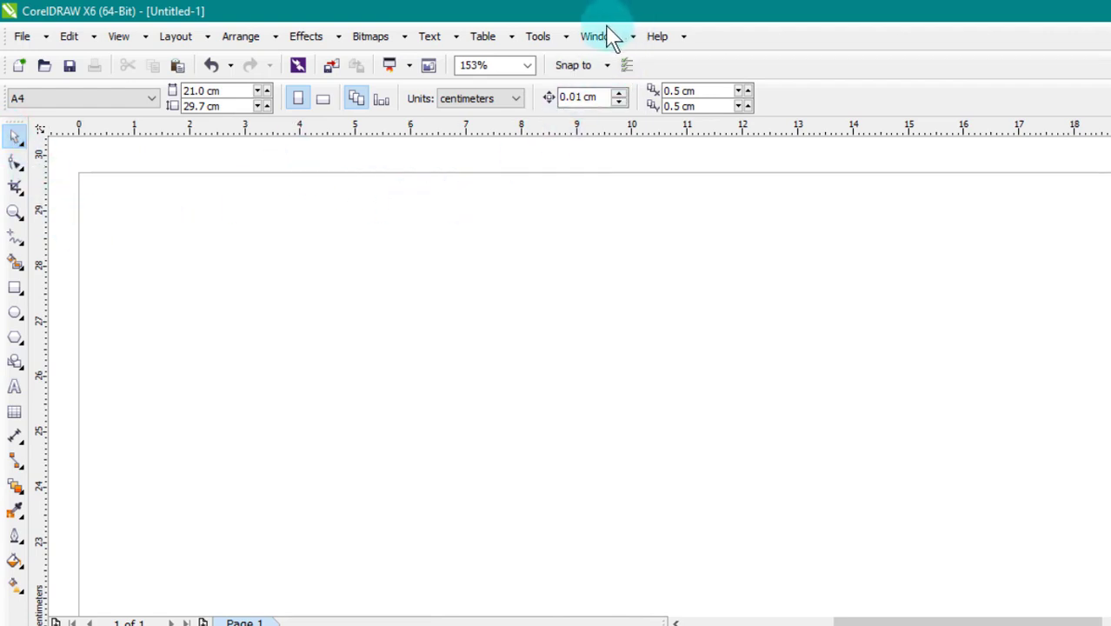
# Hide the Toolbox and display it again.
pyautogui.click(631, 38)
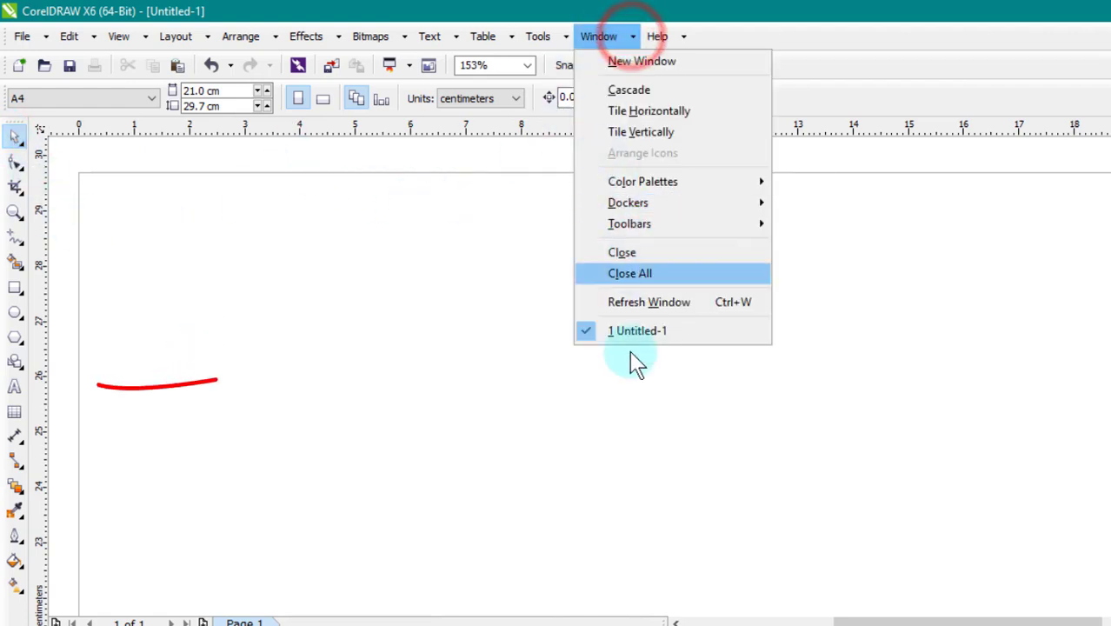
pyautogui.moveTo(641, 227)
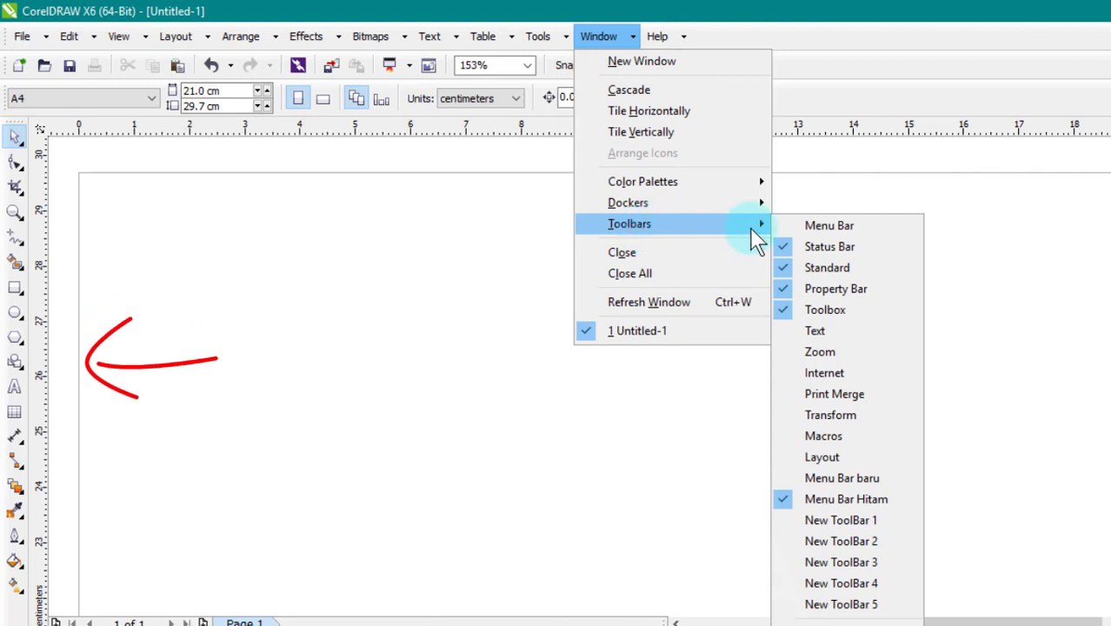
pyautogui.click(806, 313)
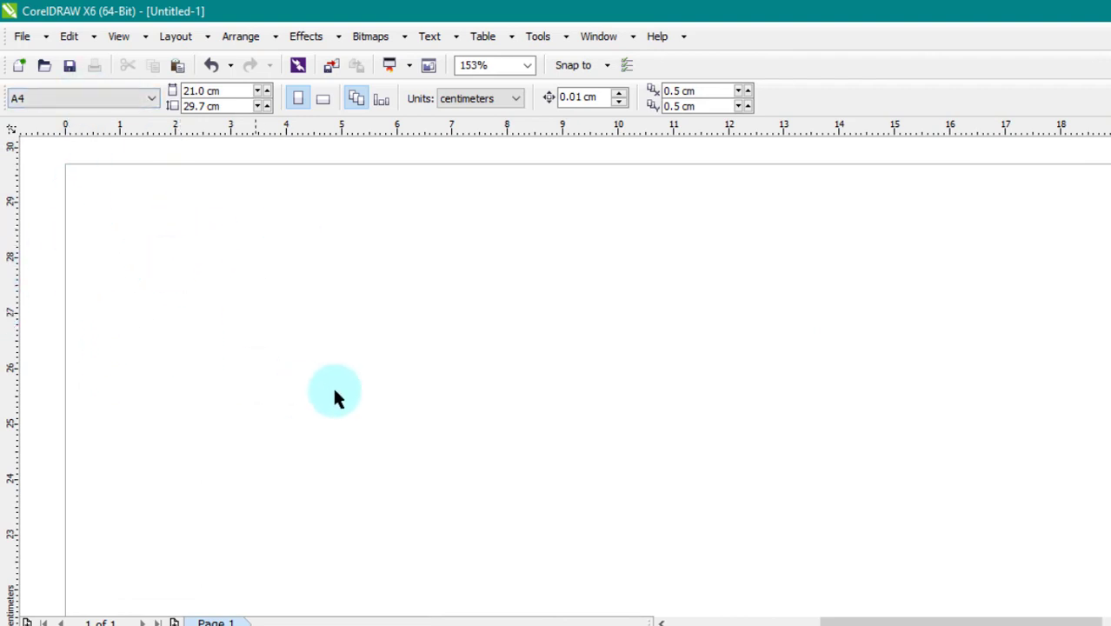
pyautogui.click(616, 37)
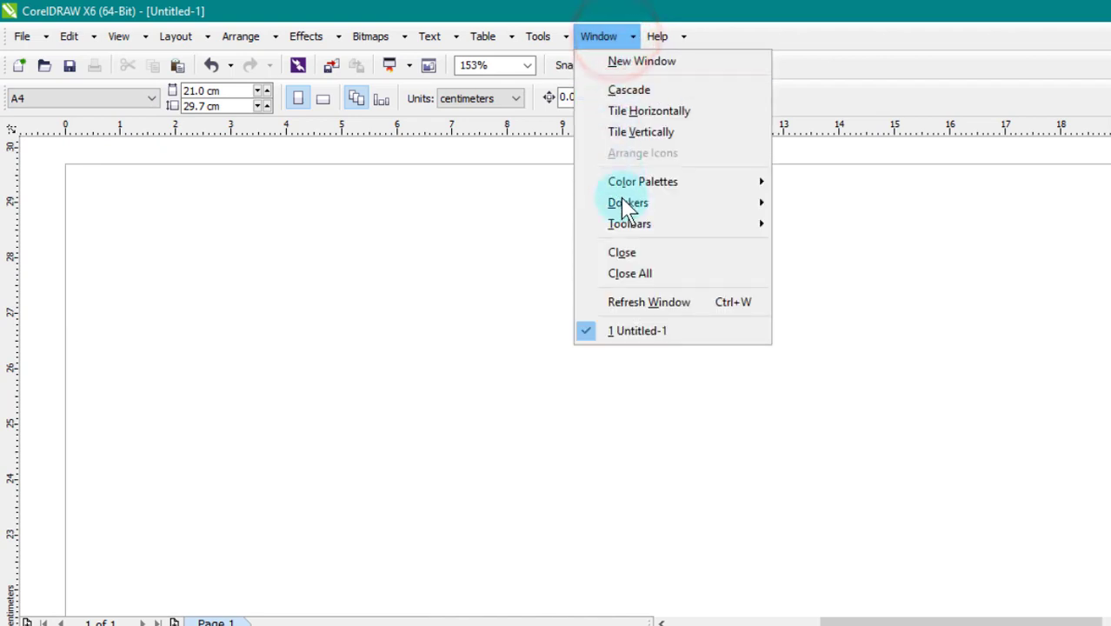
pyautogui.moveTo(622, 236)
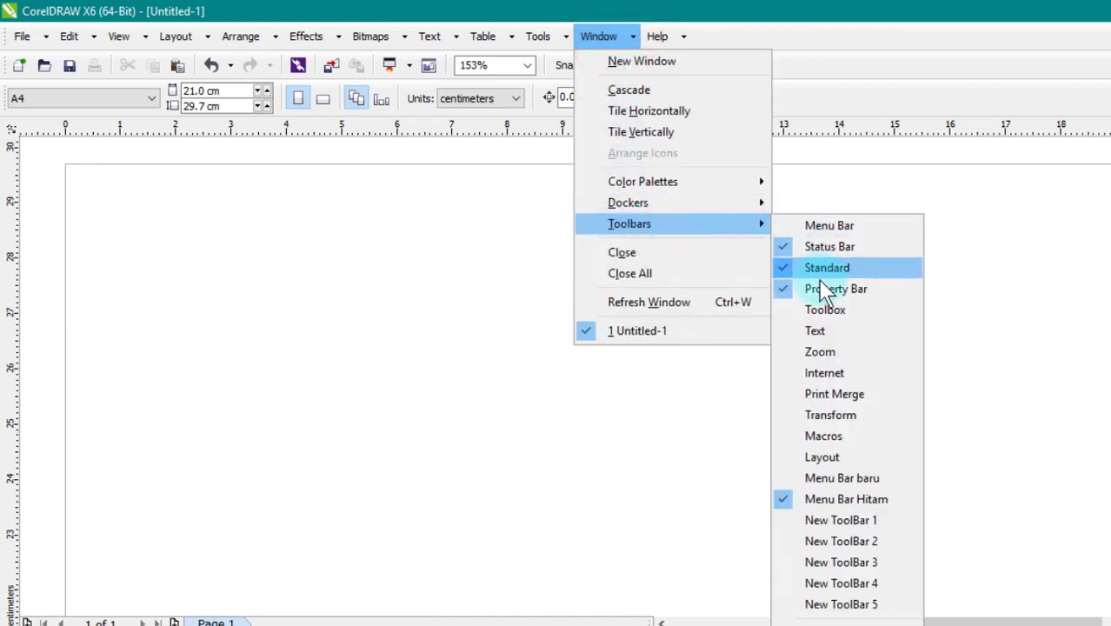
pyautogui.click(810, 310)
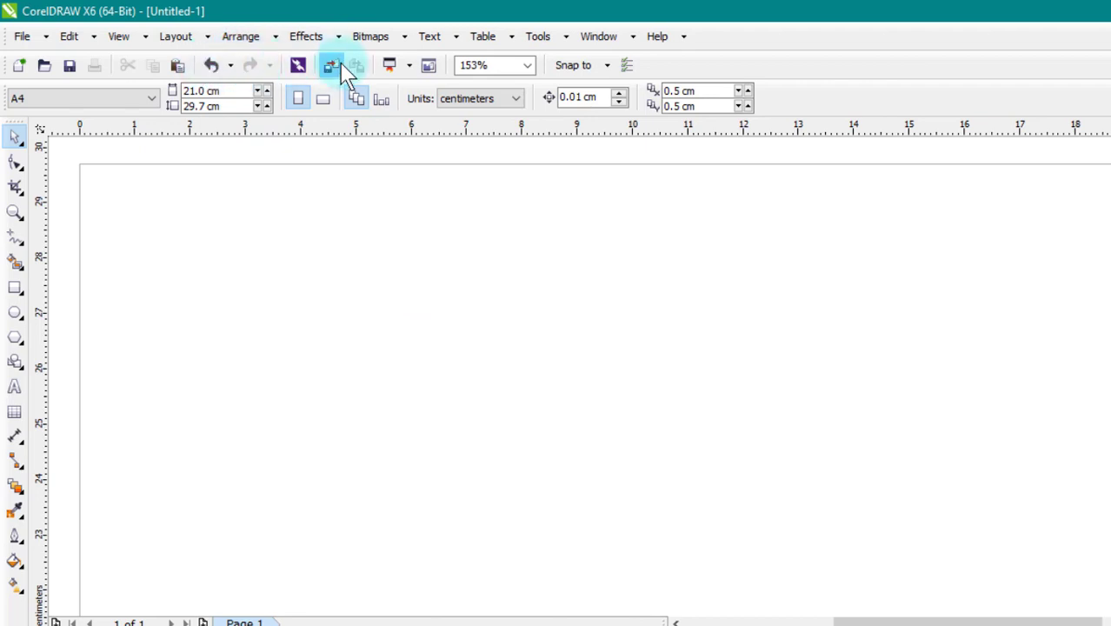
pyautogui.click(623, 36)
pyautogui.click(651, 219)
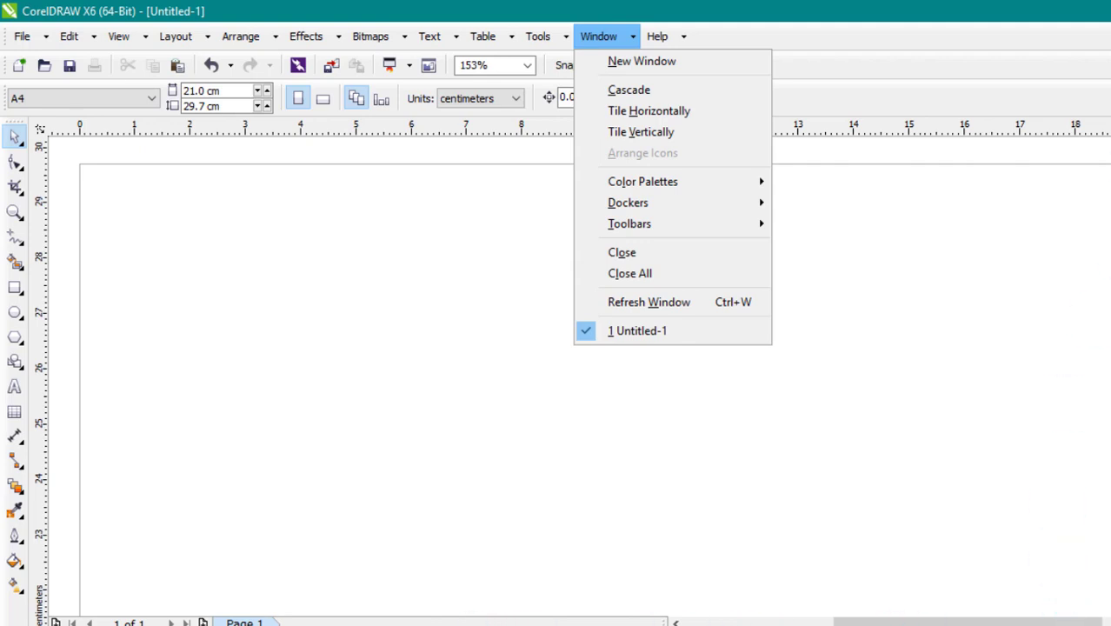
pyautogui.click(922, 41)
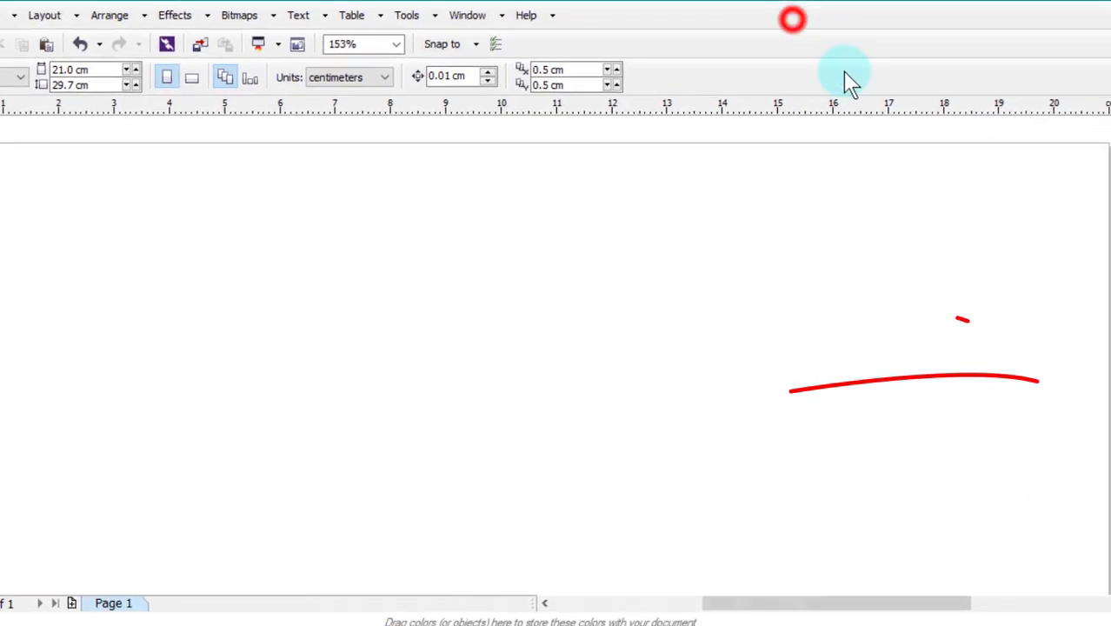
# Hide the Default palette of colors.
pyautogui.click(467, 14)
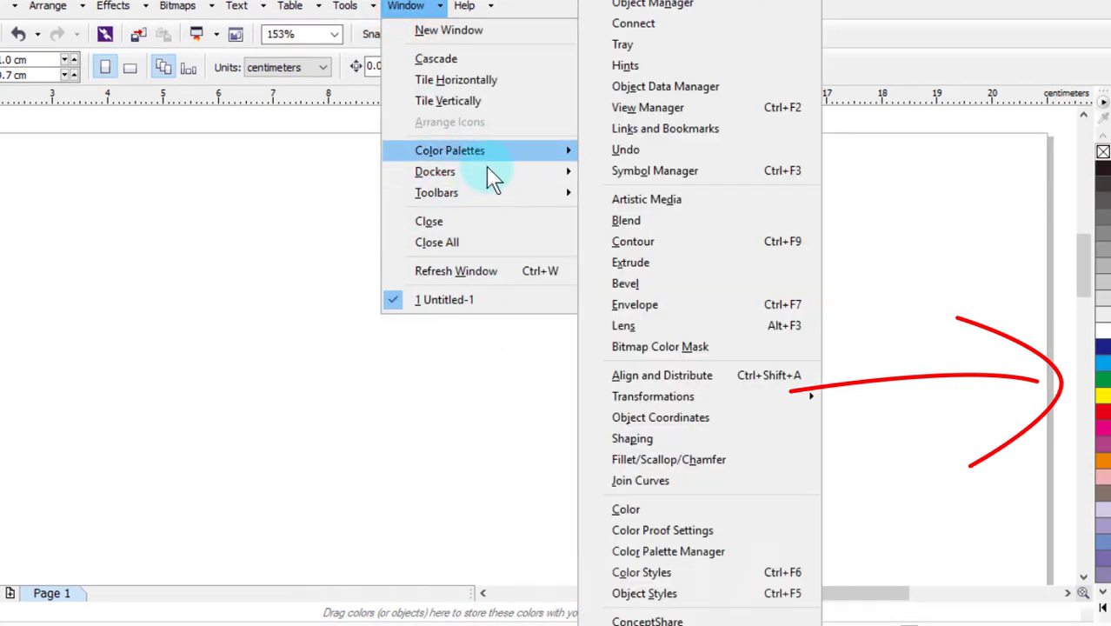
pyautogui.moveTo(507, 161)
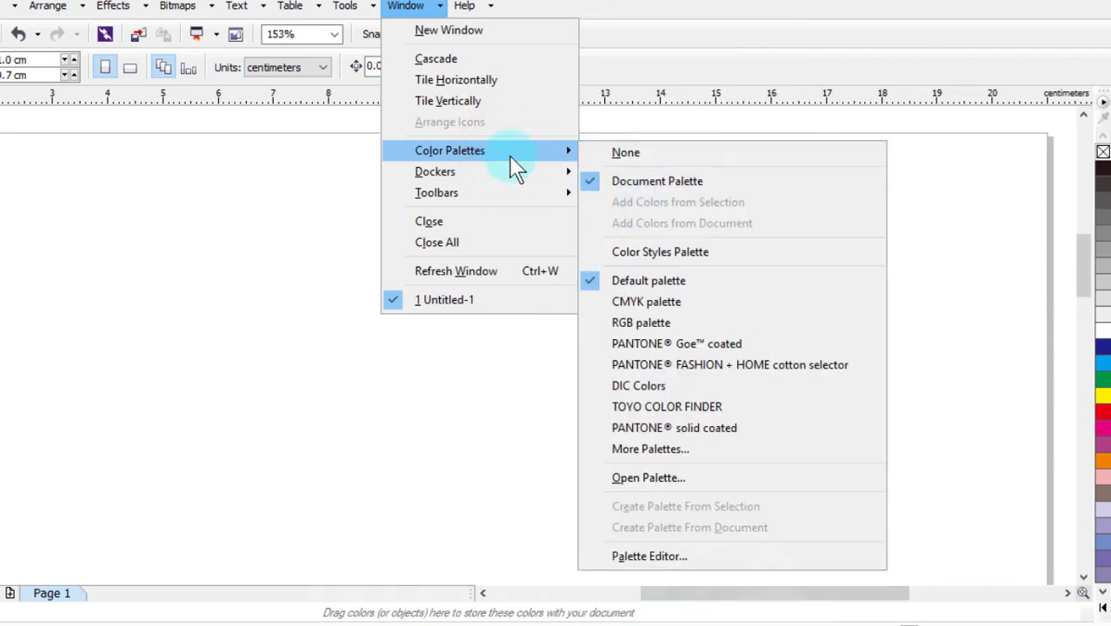
pyautogui.click(598, 282)
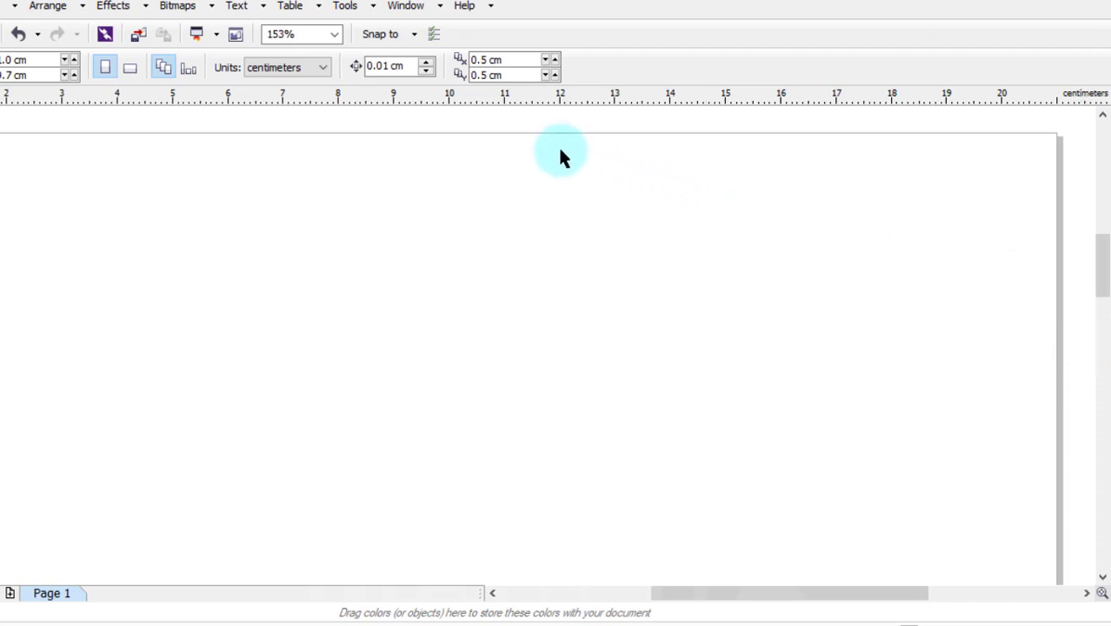
# Display the Default palette of colors again.
pyautogui.click(438, 7)
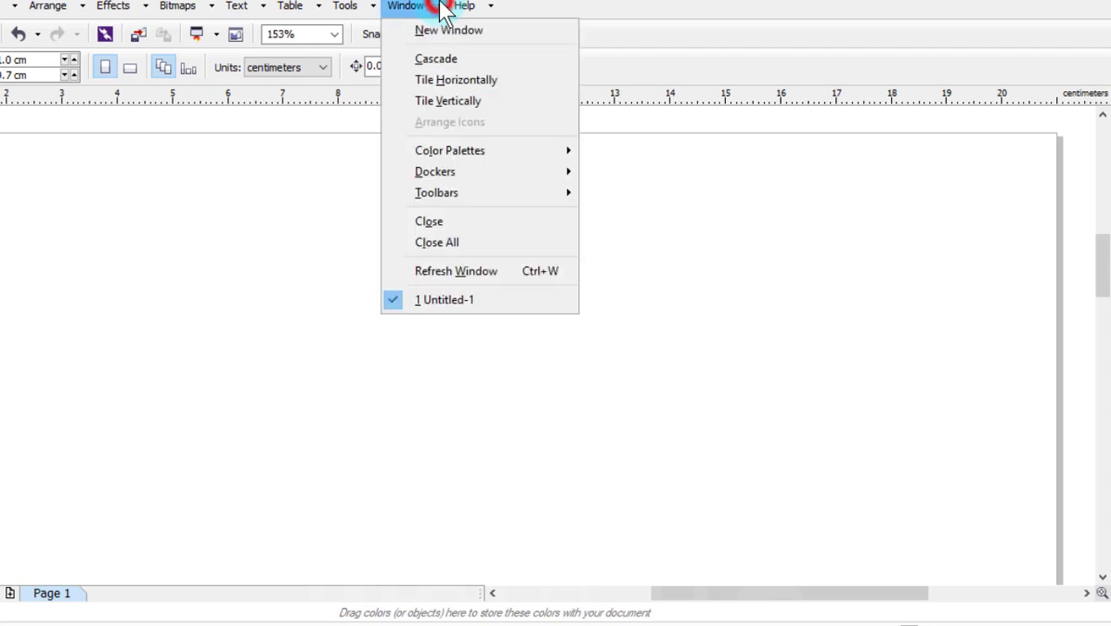
pyautogui.moveTo(450, 176)
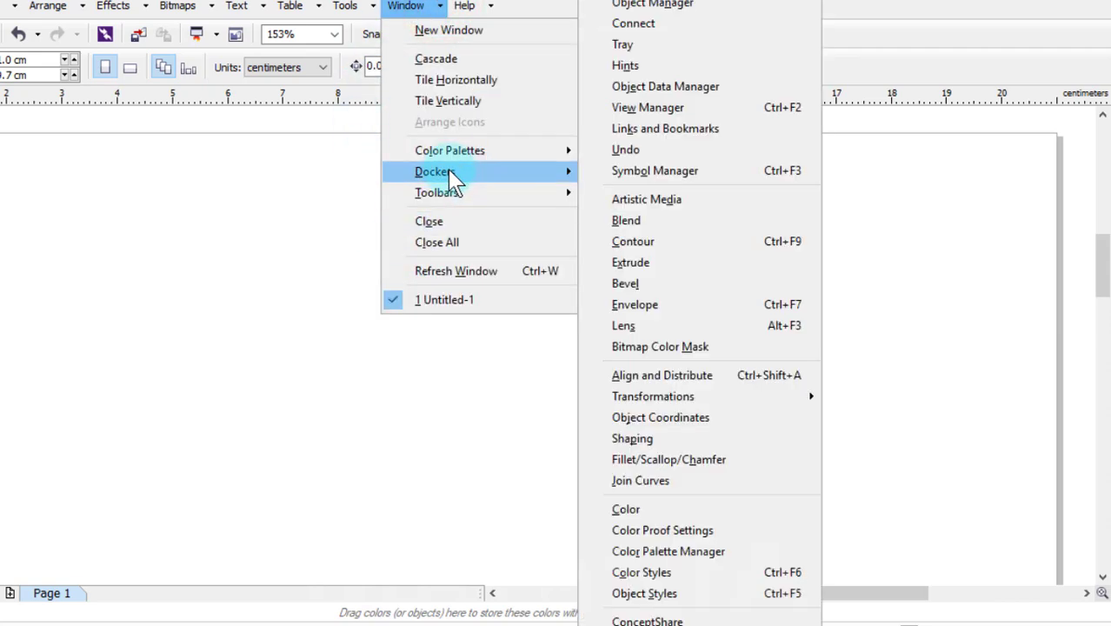
pyautogui.moveTo(452, 155)
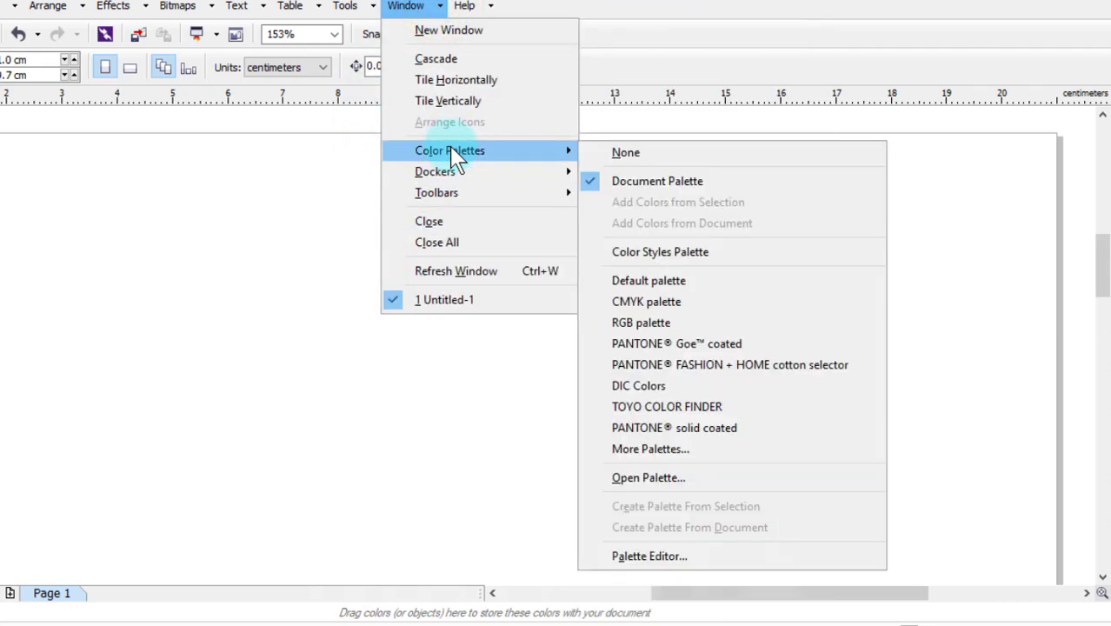
pyautogui.click(624, 279)
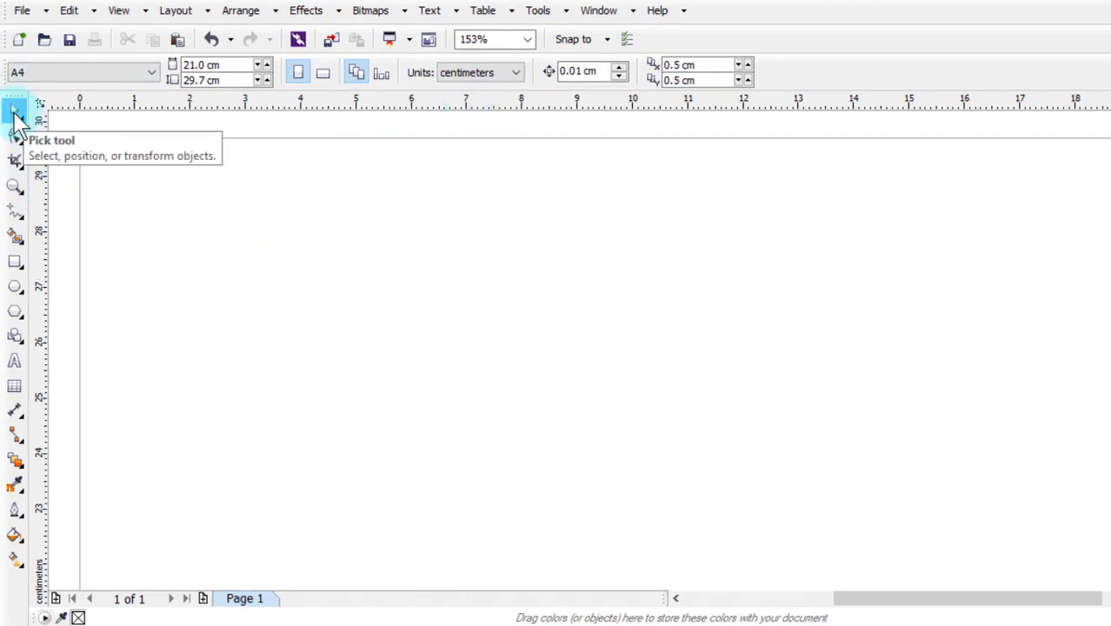
# Draw a rectangle about 5.2 by 2.7 cm near the page's upper edge and fill it with cyan blue.
pyautogui.click(14, 111)
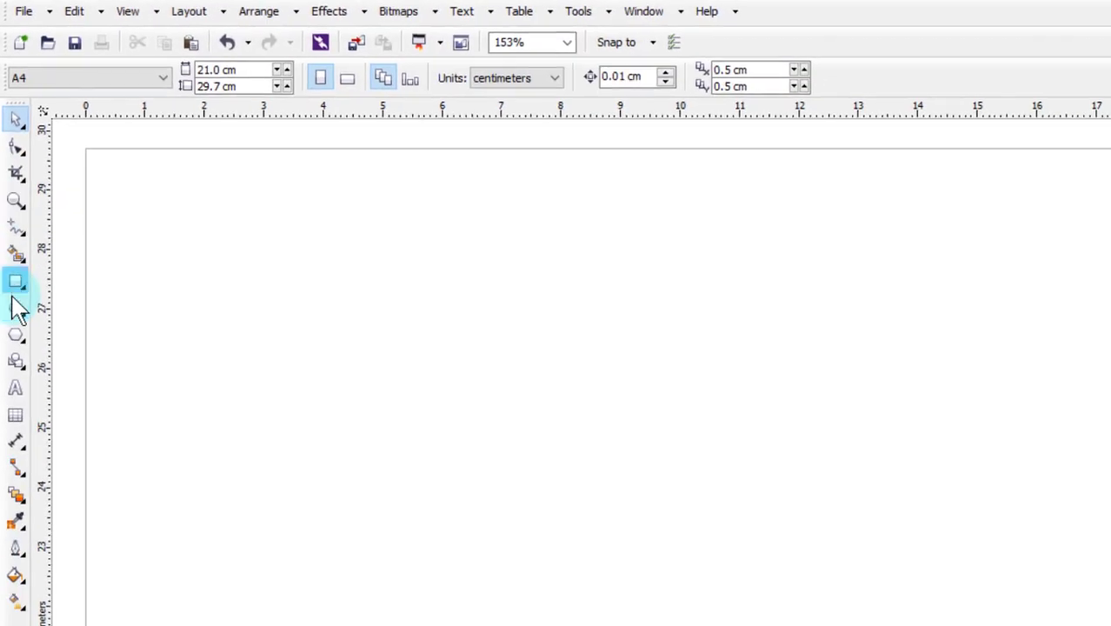
pyautogui.click(15, 285)
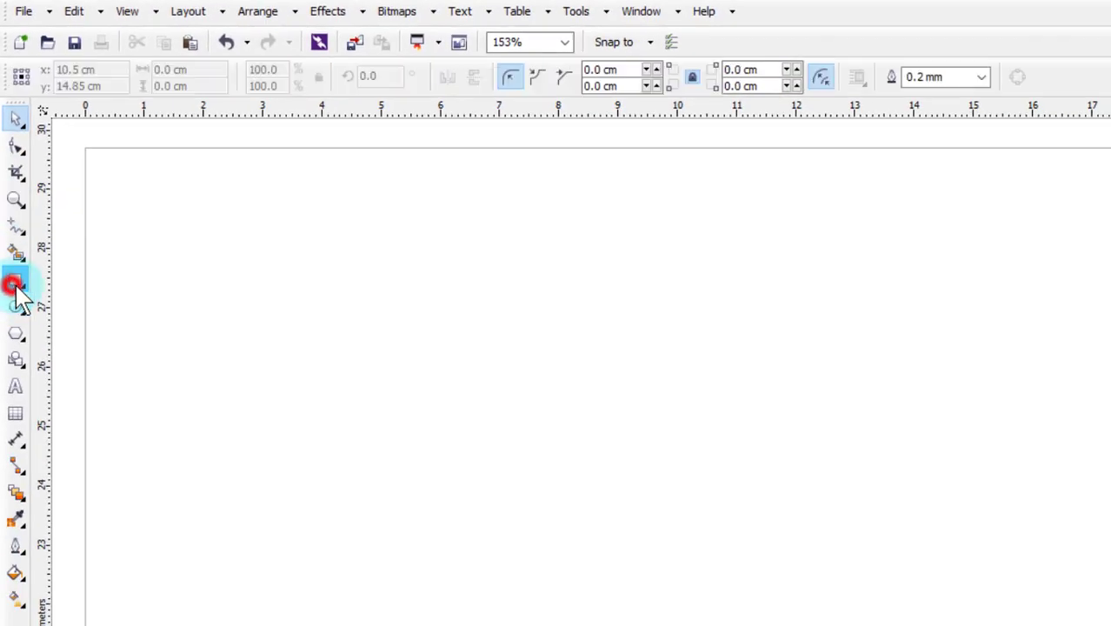
pyautogui.moveTo(528, 226)
pyautogui.mouseDown()
pyautogui.moveTo(517, 383)
pyautogui.moveTo(838, 385)
pyautogui.mouseUp()
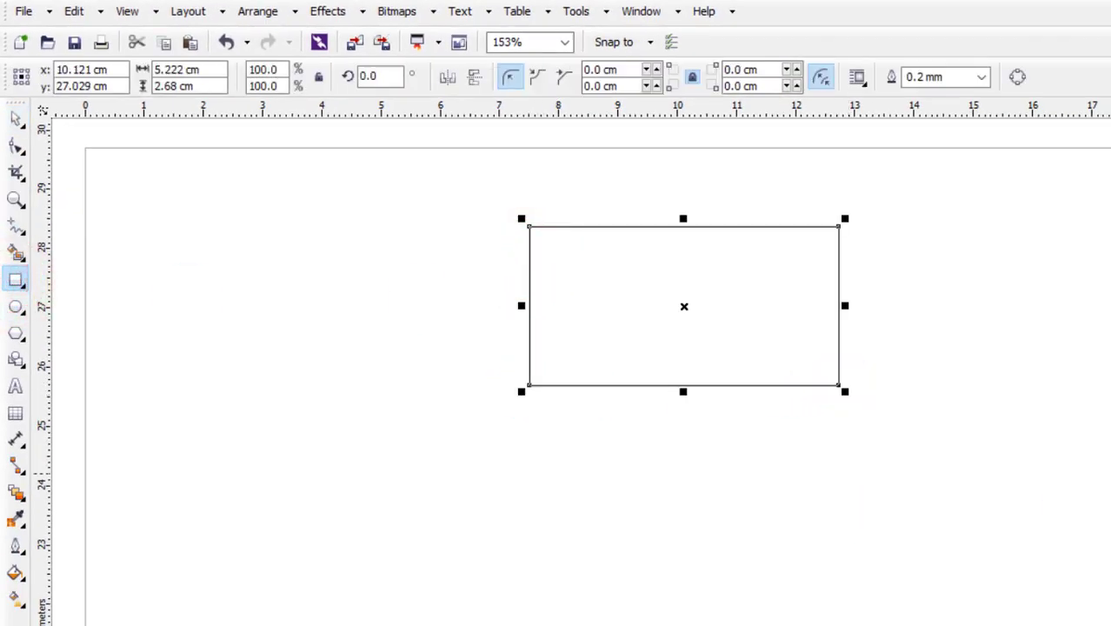
# Place a copy of the blue rectangle to its left, centred at about x 4.45, y 26.7 cm, and fill it yellow.
pyautogui.click(16, 119)
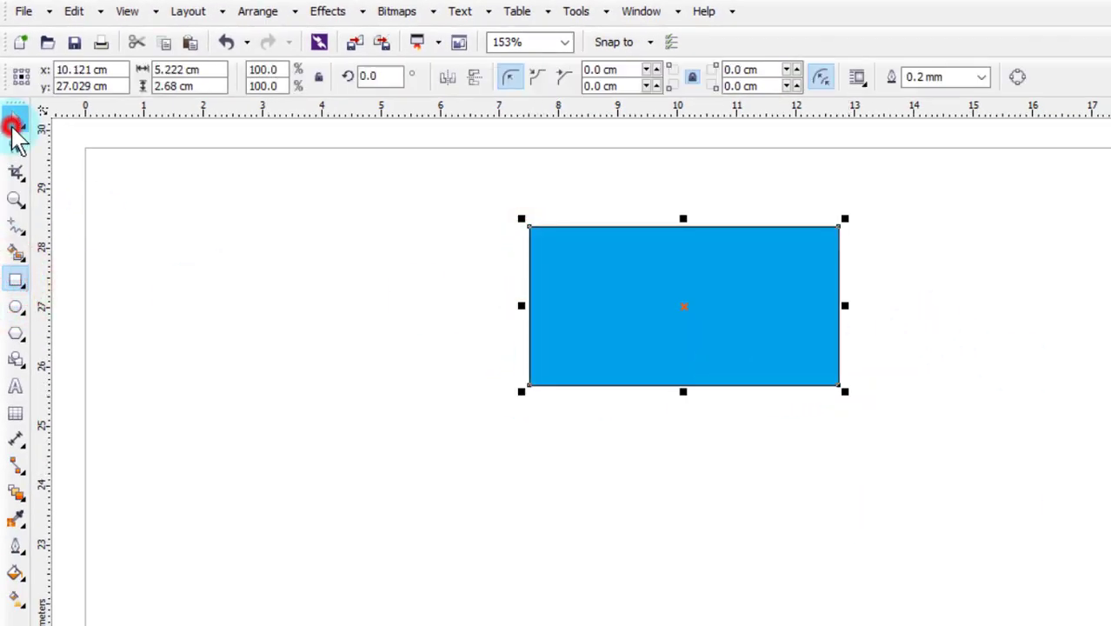
pyautogui.moveTo(604, 294); pyautogui.dragTo(265, 320)
pyautogui.click(1103, 417)
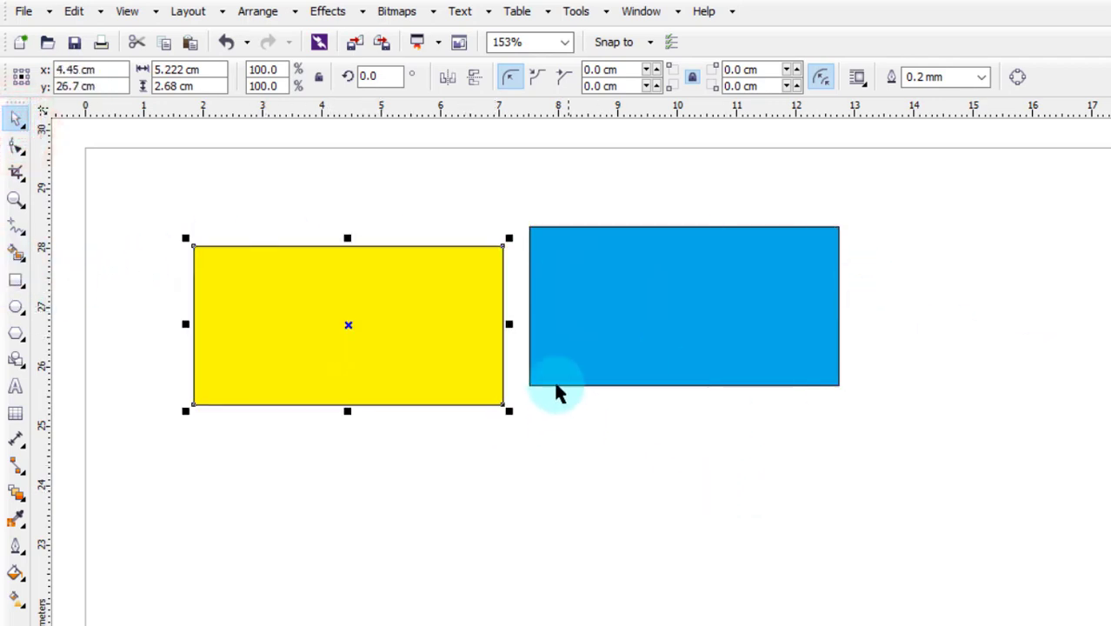
# Move the blue rectangle to about x 12.1, y 27.0 cm and the yellow one to about x 5.8, y 27.0 cm.
pyautogui.moveTo(671, 321); pyautogui.dragTo(789, 324)
pyautogui.moveTo(447, 313); pyautogui.dragTo(526, 293)
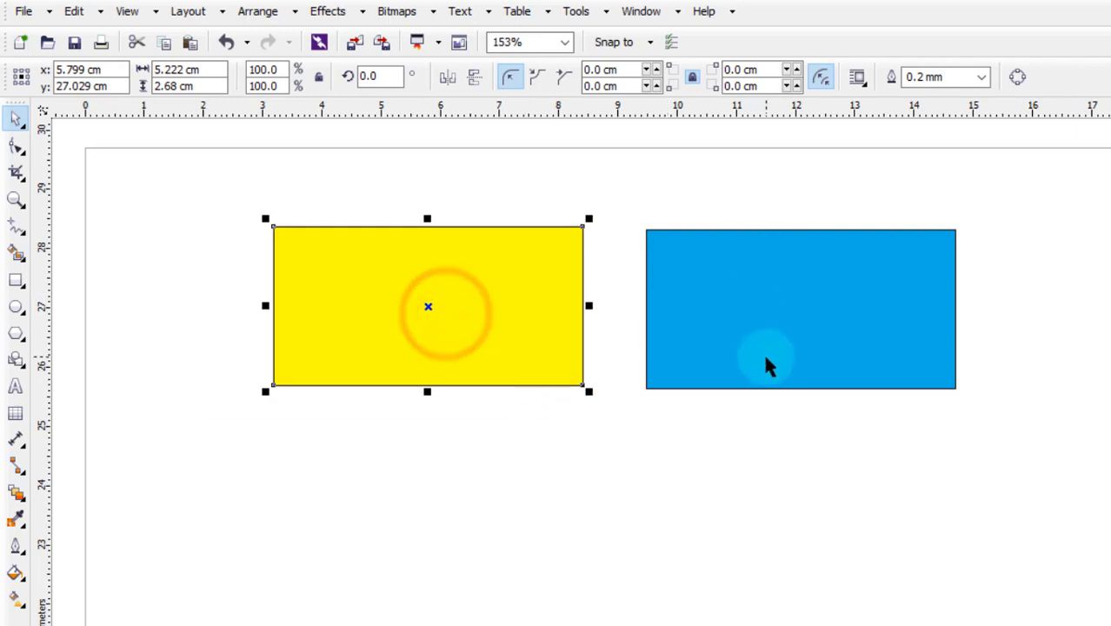
# Select the blue and yellow rectangles in turn, and scale the yellow one down to about 4.7 by 2.4 cm.
pyautogui.click(769, 279)
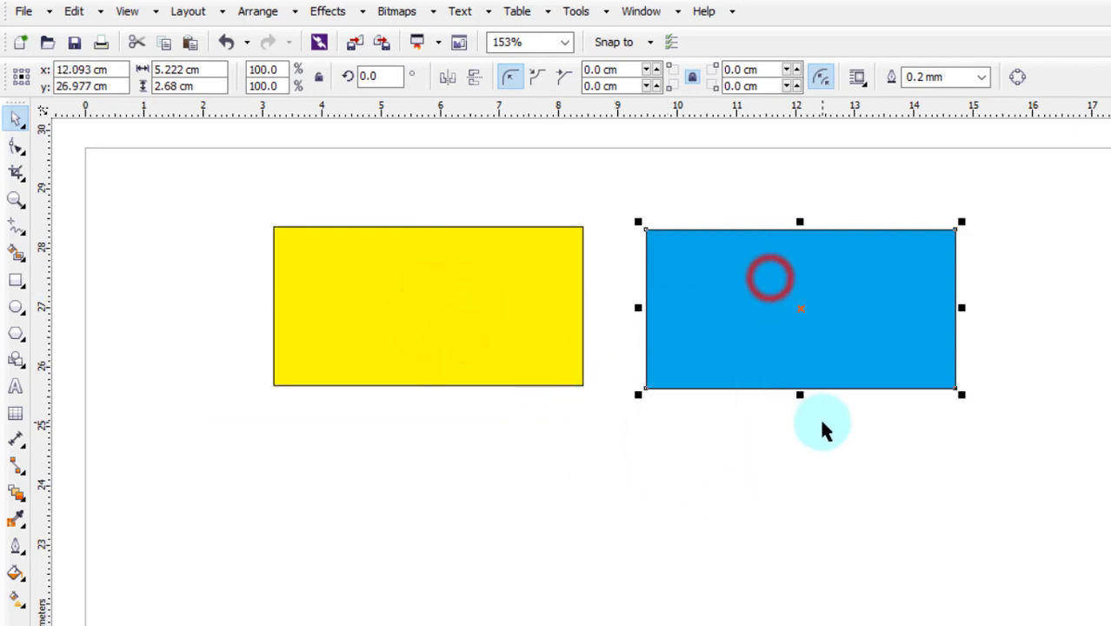
pyautogui.click(483, 278)
pyautogui.click(744, 280)
pyautogui.click(534, 283)
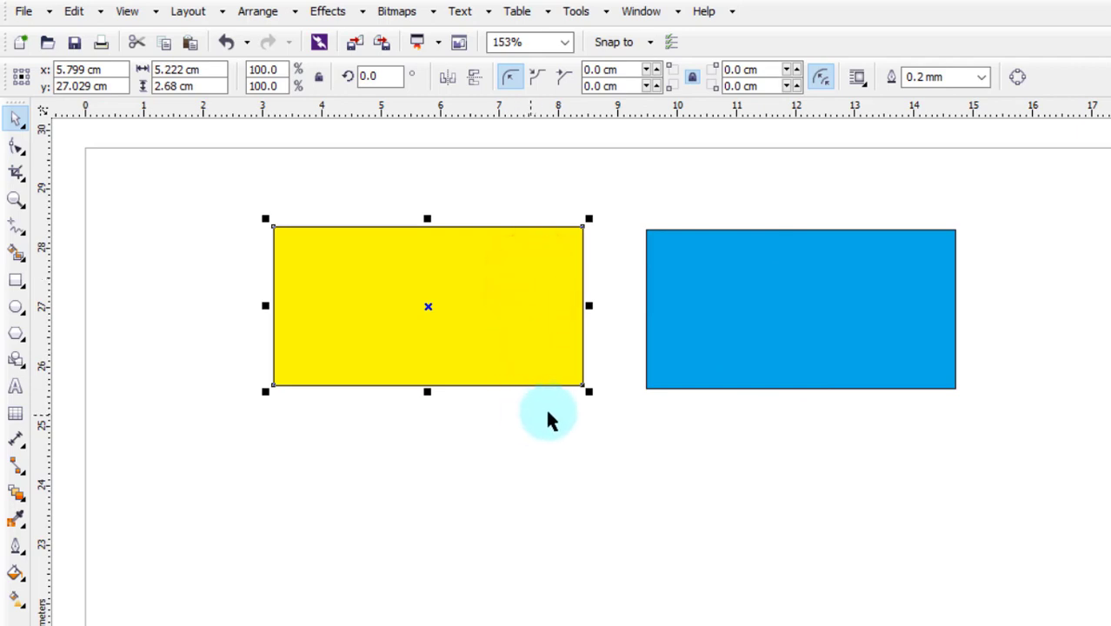
pyautogui.moveTo(588, 393); pyautogui.dragTo(565, 391)
# Shift the blue rectangle slightly up and left, and place three copies of it to form a two-by-two arrangement.
pyautogui.moveTo(799, 300)
pyautogui.mouseDown()
pyautogui.moveTo(774, 426)
pyautogui.moveTo(523, 458)
pyautogui.moveTo(807, 343)
pyautogui.moveTo(784, 288)
pyautogui.mouseUp()
pyautogui.moveTo(627, 283); pyautogui.dragTo(964, 418)
pyautogui.rightClick(966, 220)
pyautogui.rightClick(596, 429)
pyautogui.rightClick(964, 418)
pyautogui.click(707, 397)
pyautogui.moveTo(671, 440); pyautogui.dragTo(673, 398)
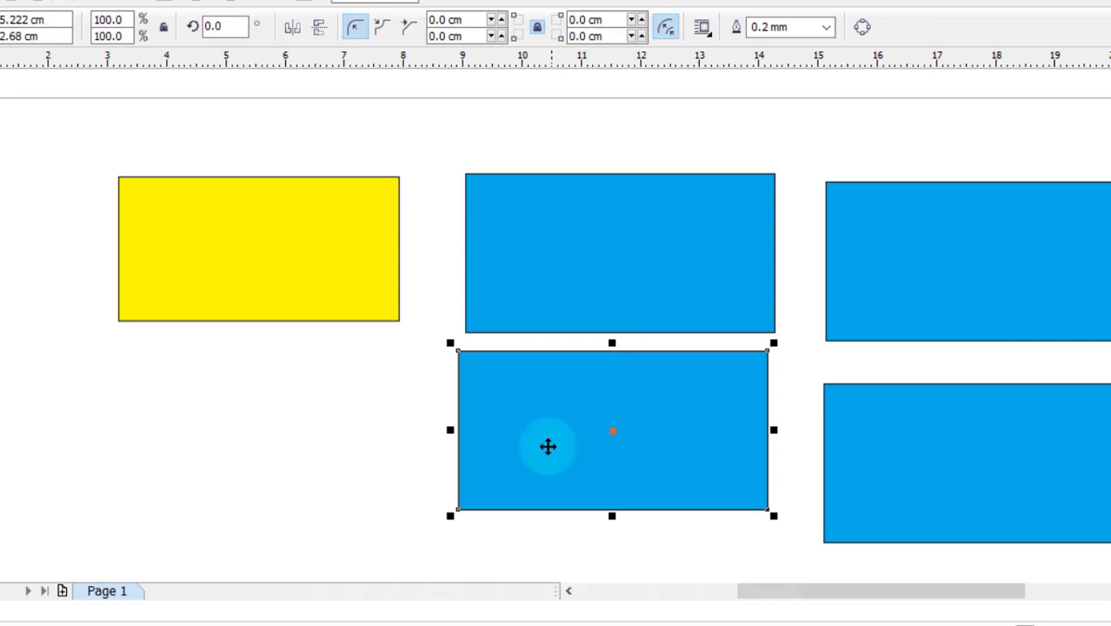
# Rotate the yellow rectangle clockwise by about 30 degrees.
pyautogui.click(332, 250)
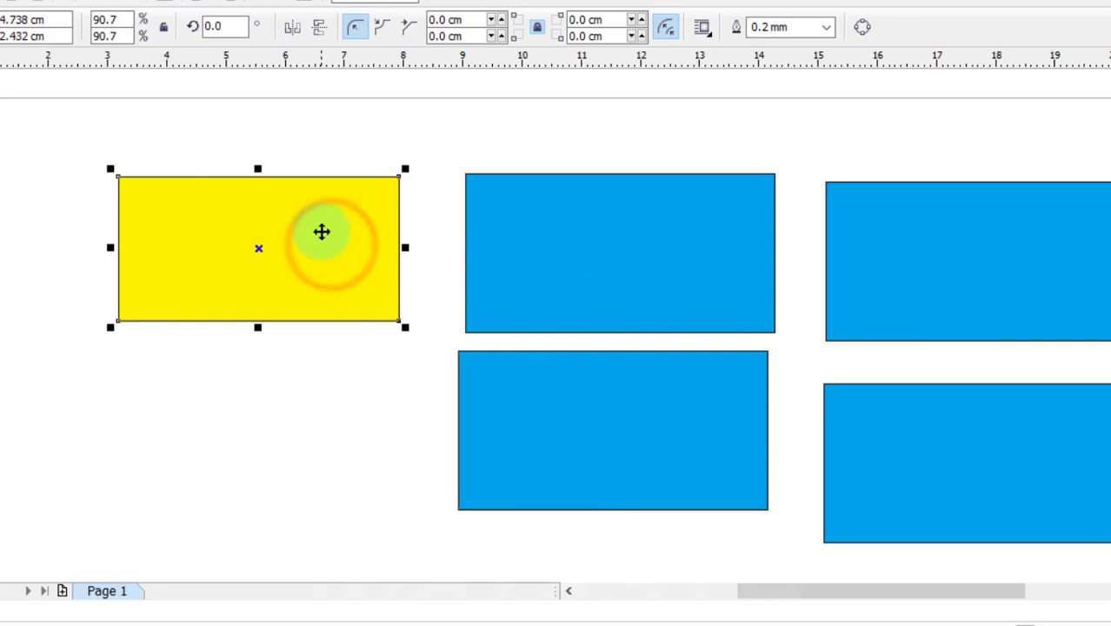
pyautogui.click(323, 231)
pyautogui.moveTo(405, 169); pyautogui.dragTo(367, 258)
# Skew the upper-left blue rectangle horizontally, shifting its top edge about 1 cm to the right.
pyautogui.click(684, 217)
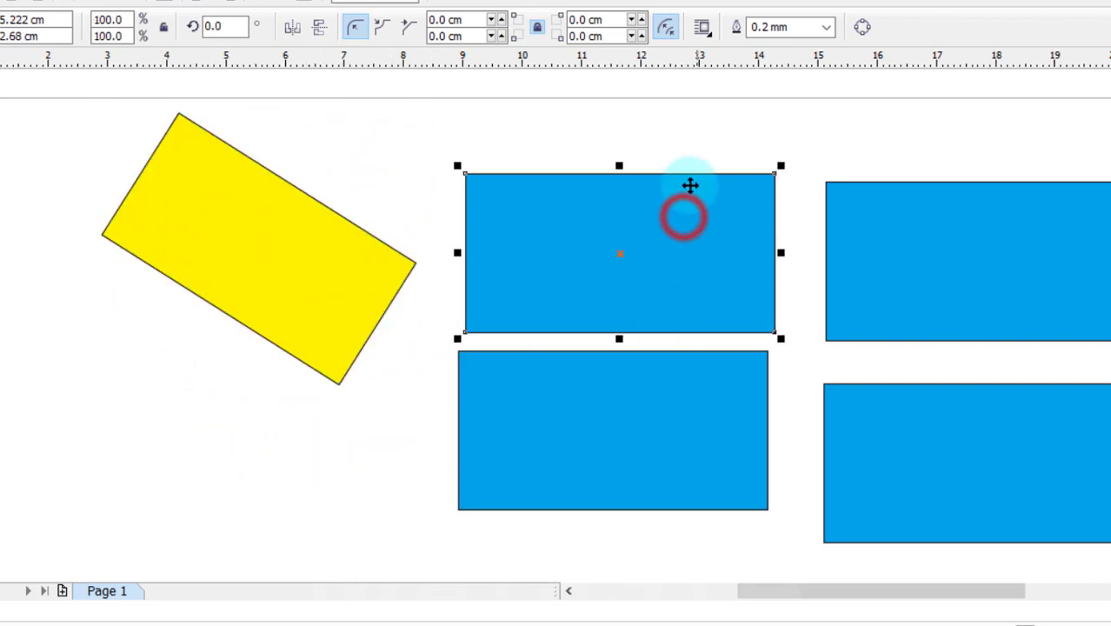
pyautogui.click(670, 213)
pyautogui.moveTo(624, 168); pyautogui.dragTo(687, 169)
# Skew the lower-left blue rectangle vertically by about 12 degrees, lowering its right side.
pyautogui.click(599, 444)
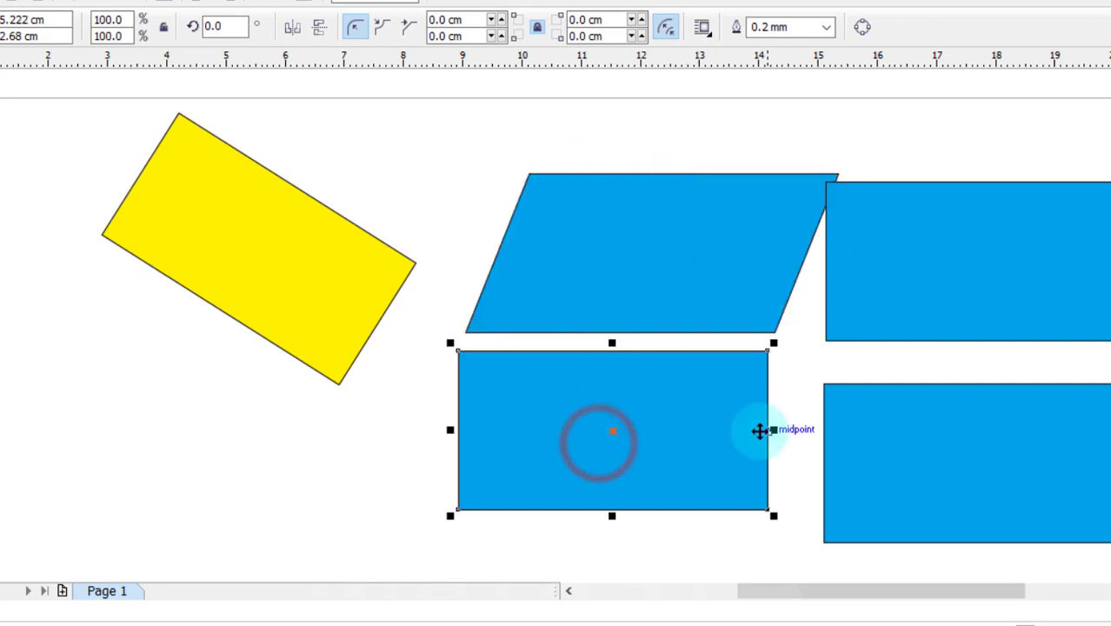
pyautogui.click(731, 419)
pyautogui.moveTo(768, 432); pyautogui.dragTo(765, 484)
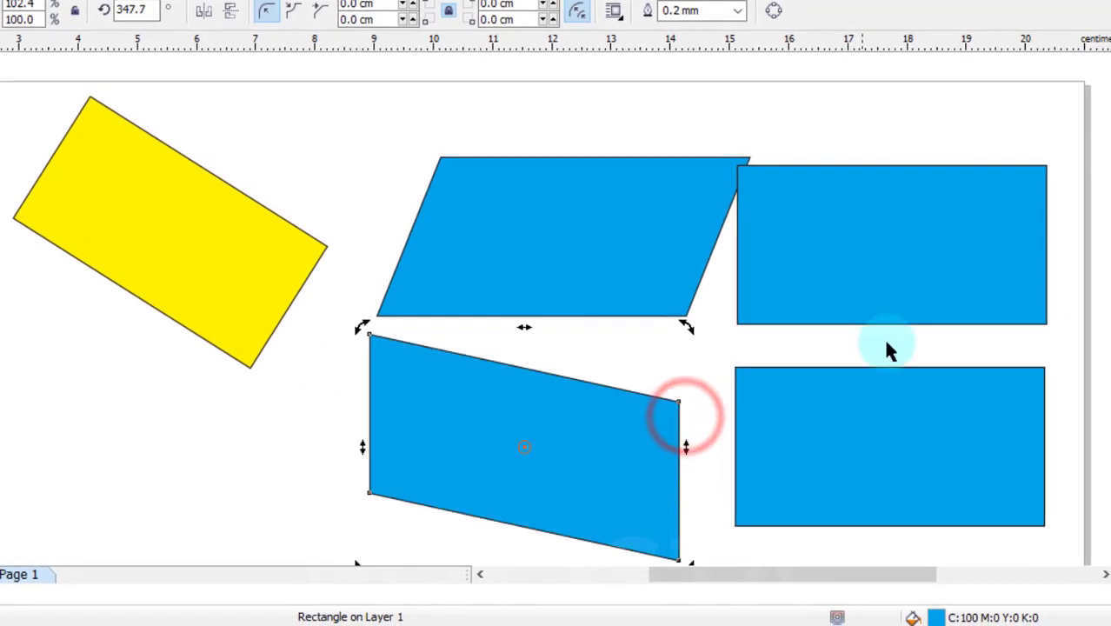
# Skew the upper-right blue rectangle vertically to about 20 degrees, raising its right side and lowering its left side.
pyautogui.click(976, 259)
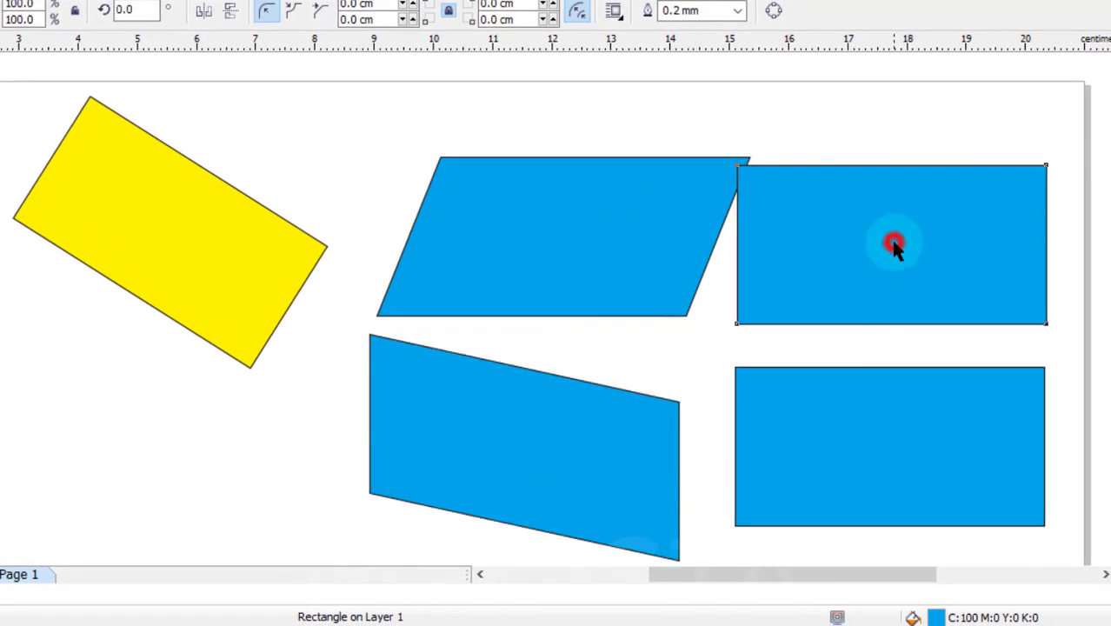
pyautogui.click(993, 213)
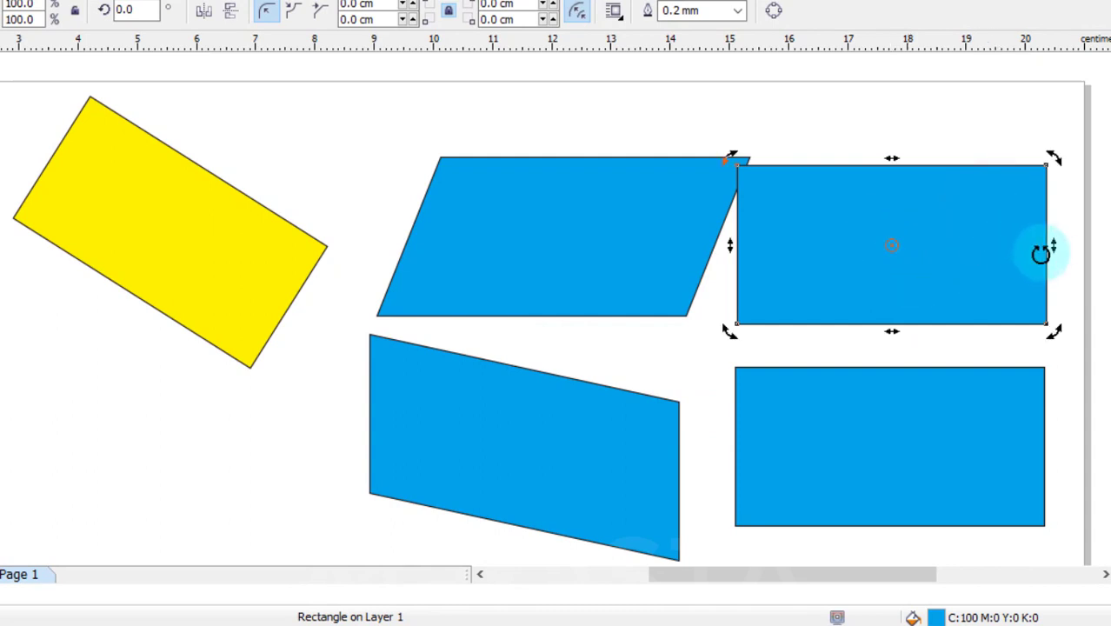
pyautogui.moveTo(1054, 248); pyautogui.dragTo(1030, 187)
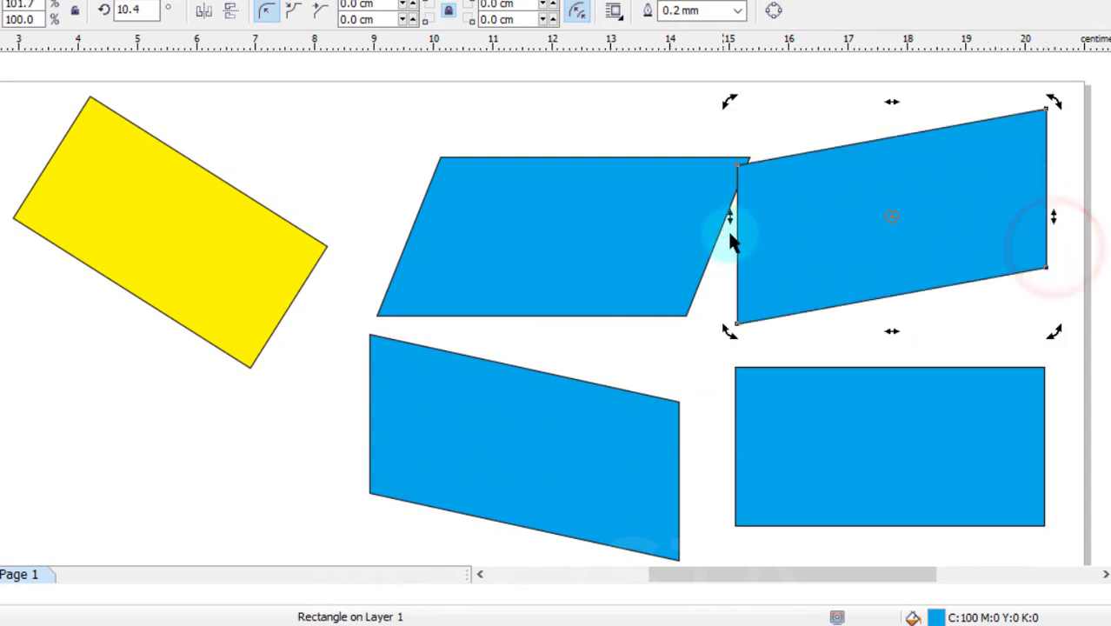
pyautogui.moveTo(730, 219); pyautogui.dragTo(735, 274)
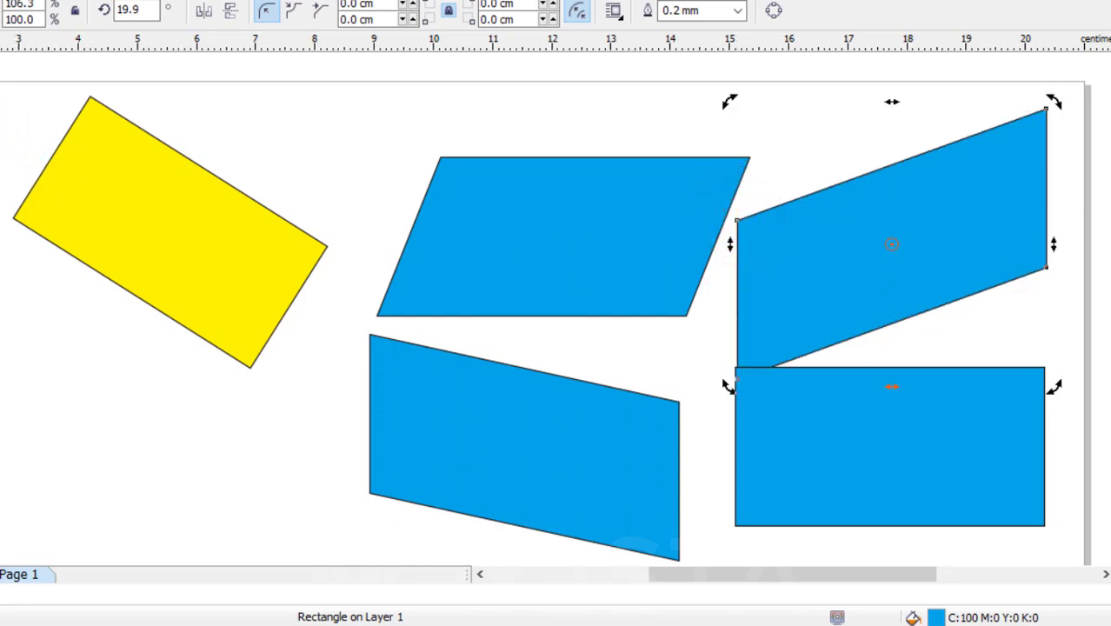
# Select all the yellow and blue shapes on the page and delete them.
pyautogui.moveTo(0, 62); pyautogui.dragTo(1076, 514)
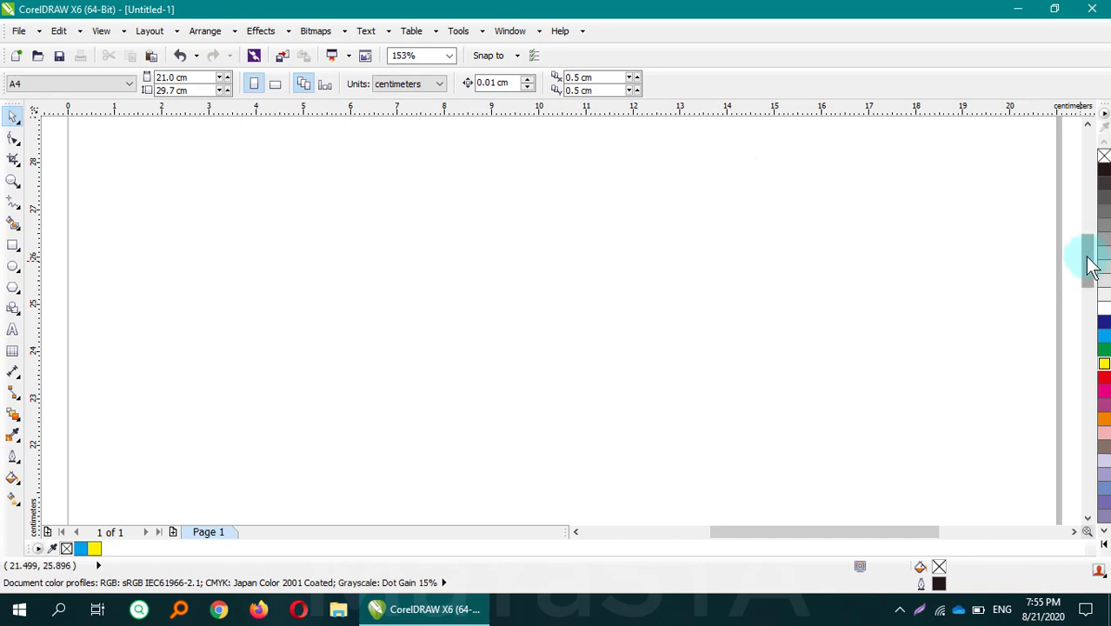
pyautogui.moveTo(1093, 265); pyautogui.dragTo(1088, 259)
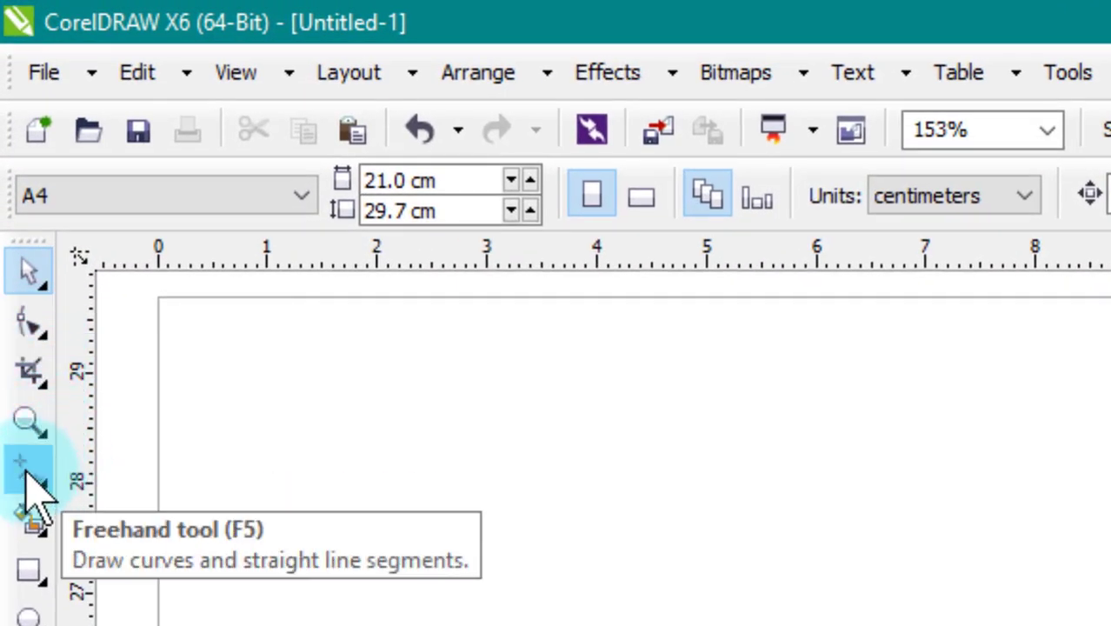
pyautogui.click(26, 474)
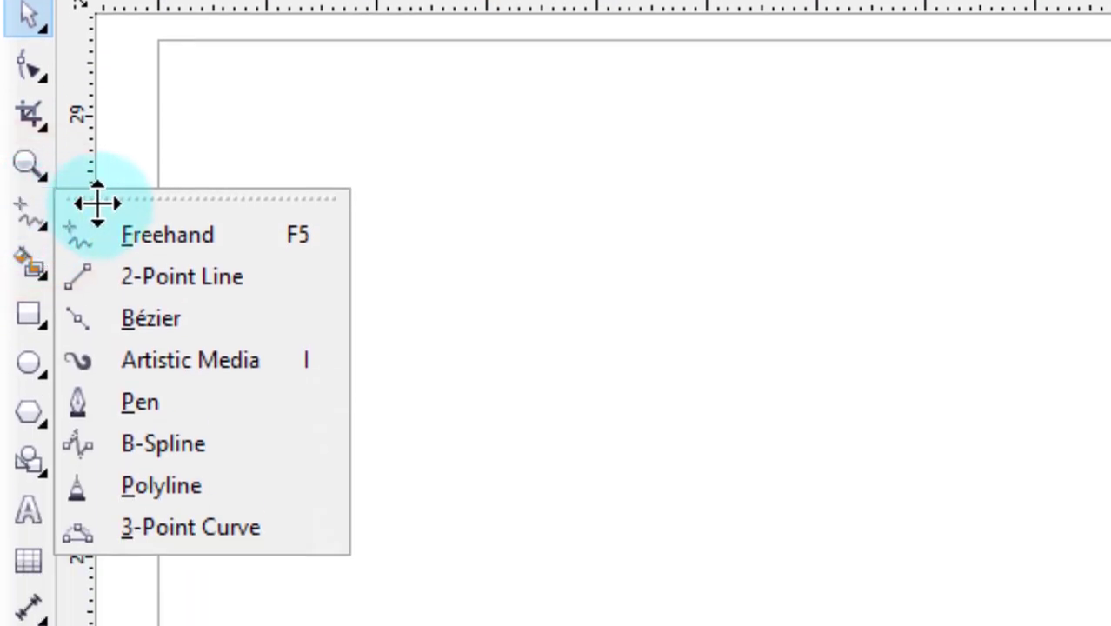
pyautogui.click(30, 263)
pyautogui.click(306, 160)
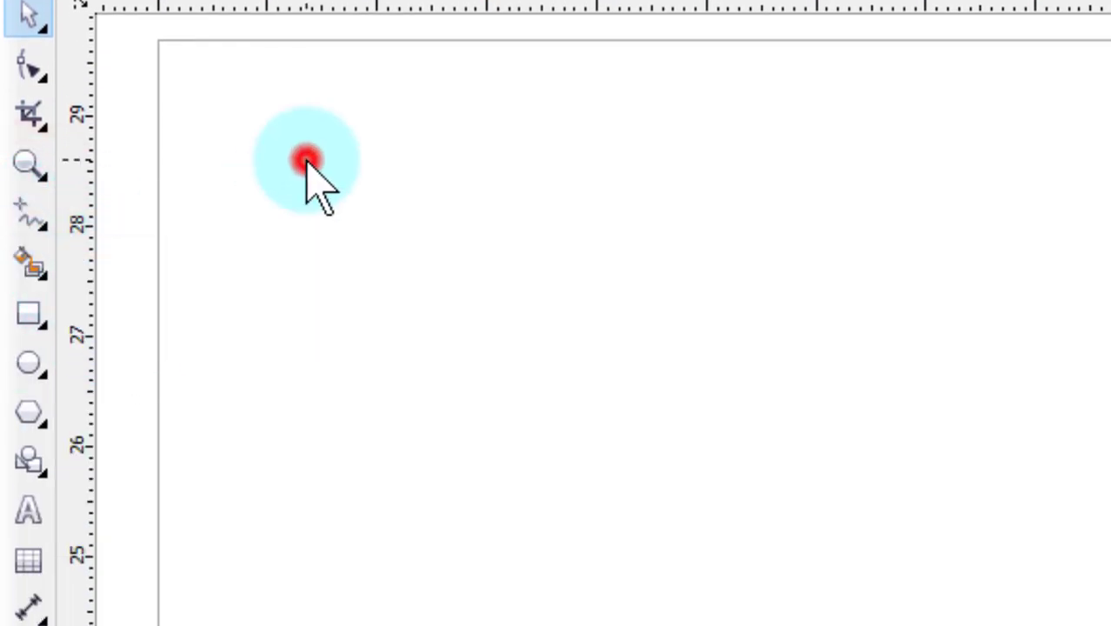
# Draw a horizontal straight line about 2.6 cm long near the page's upper-left corner with the Freehand tool.
pyautogui.click(26, 214)
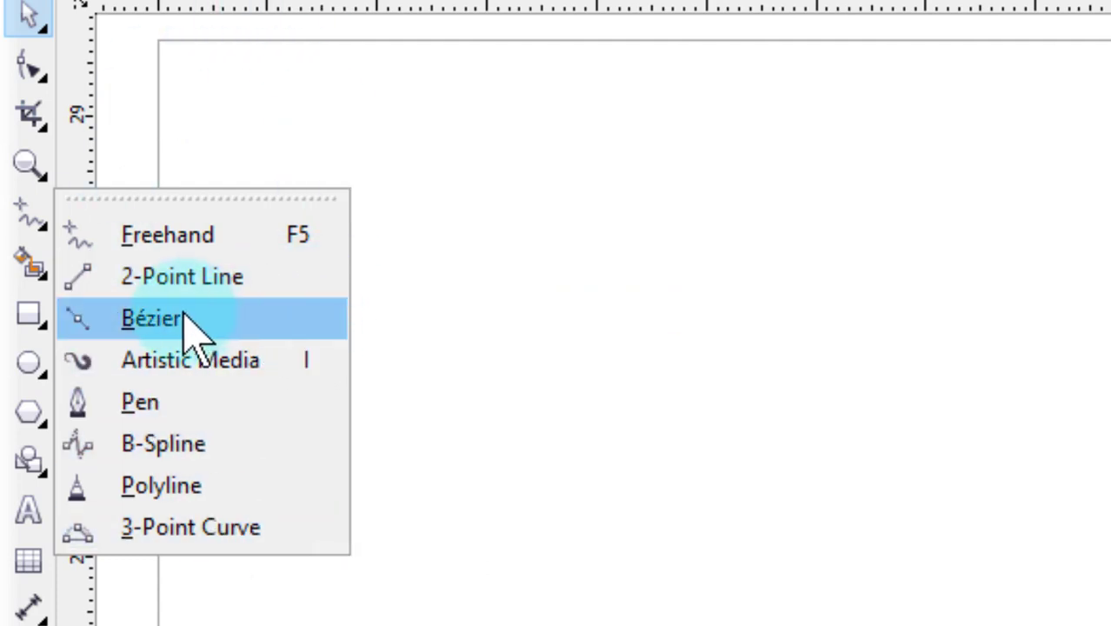
pyautogui.click(181, 234)
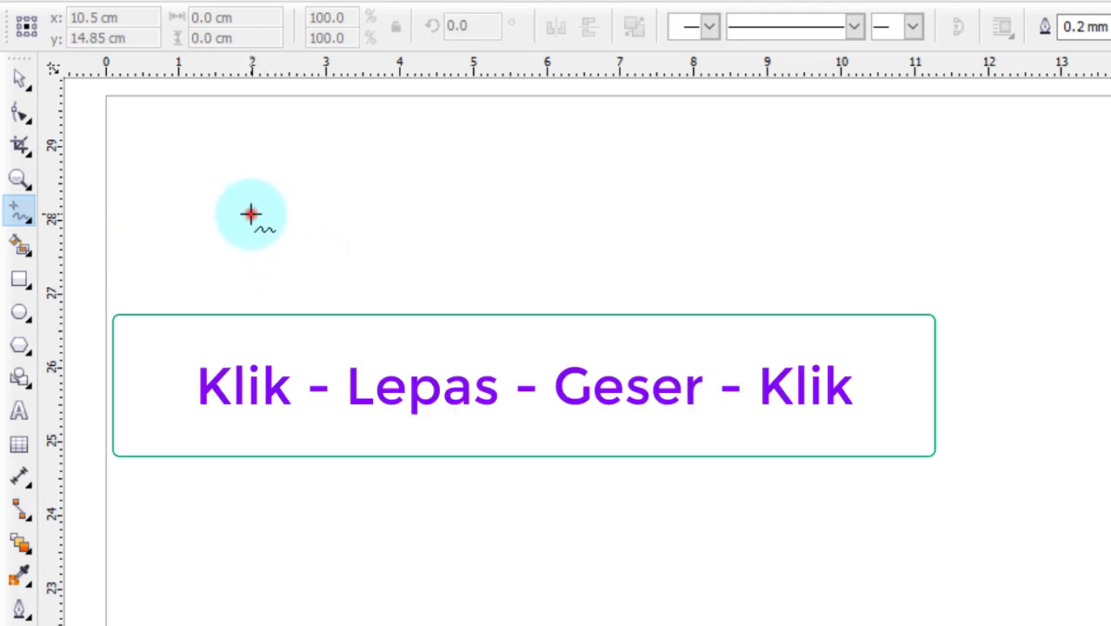
pyautogui.click(251, 214)
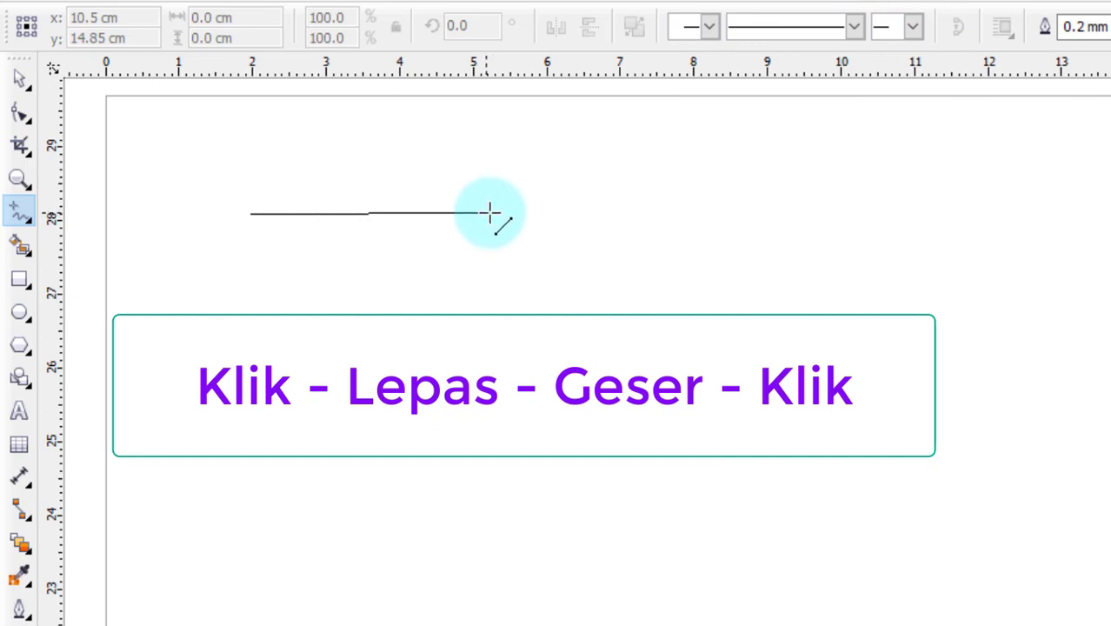
pyautogui.click(445, 214)
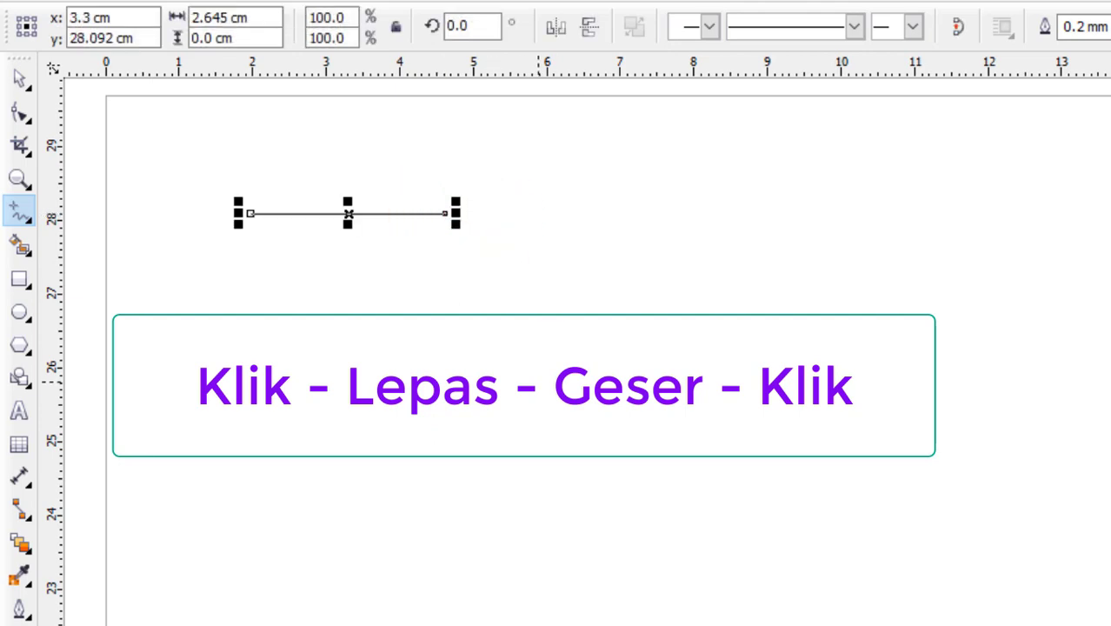
# Draw a wavy freehand curve about 8.5 cm wide right of the straight line and two flatter freehand curves below it.
pyautogui.click(586, 205)
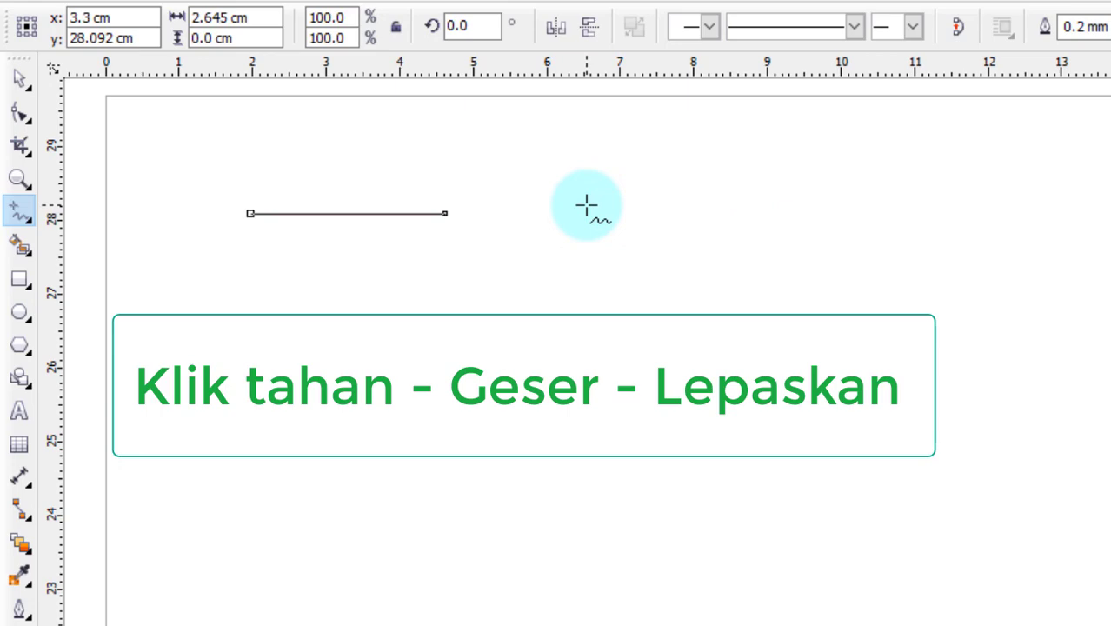
pyautogui.moveTo(586, 205)
pyautogui.mouseDown()
pyautogui.moveTo(688, 191)
pyautogui.moveTo(796, 205)
pyautogui.moveTo(1105, 209)
pyautogui.moveTo(1087, 188)
pyautogui.mouseUp()
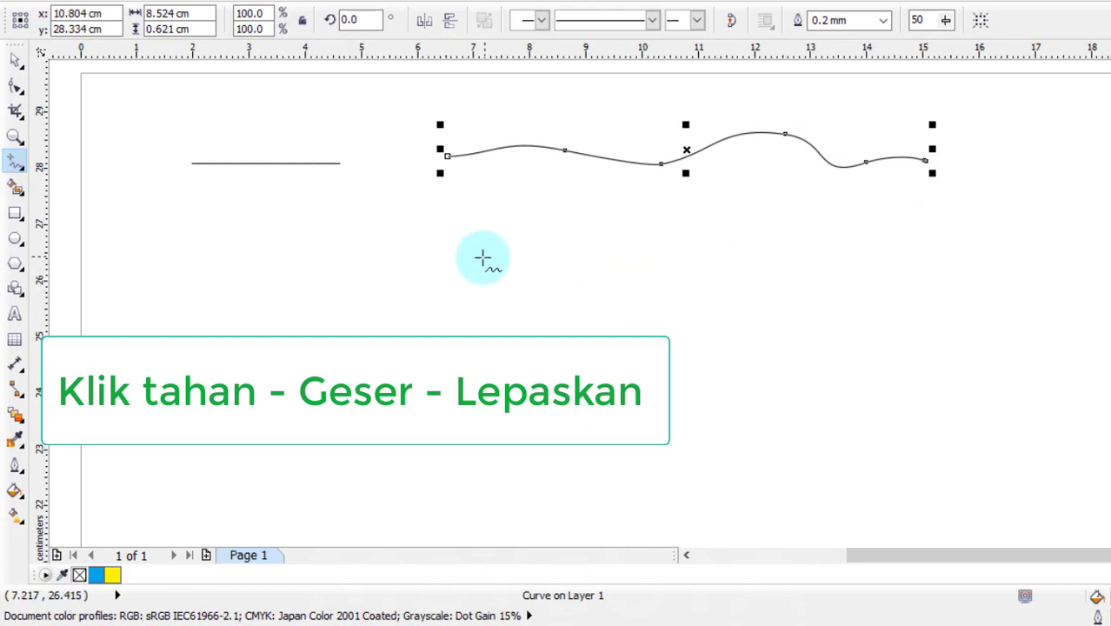
pyautogui.moveTo(464, 226); pyautogui.dragTo(935, 240)
pyautogui.moveTo(547, 348); pyautogui.dragTo(929, 321)
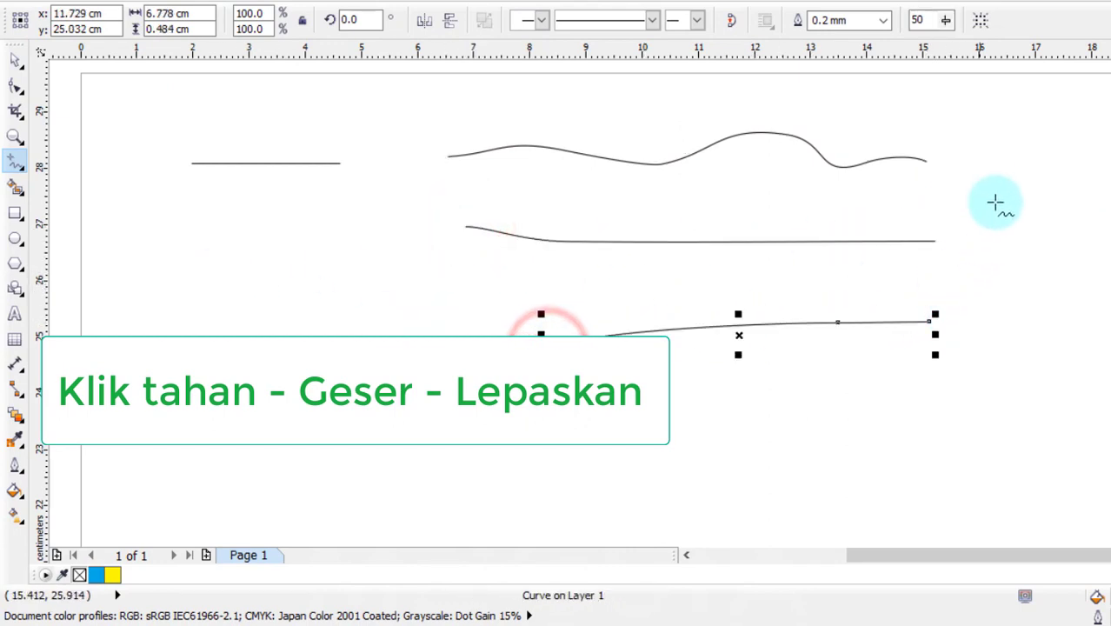
# Draw five more short freehand curves in different directions among and to the right of the long curves.
pyautogui.moveTo(997, 182); pyautogui.dragTo(1110, 190)
pyautogui.moveTo(1053, 396); pyautogui.dragTo(998, 252)
pyautogui.moveTo(603, 317); pyautogui.dragTo(737, 253)
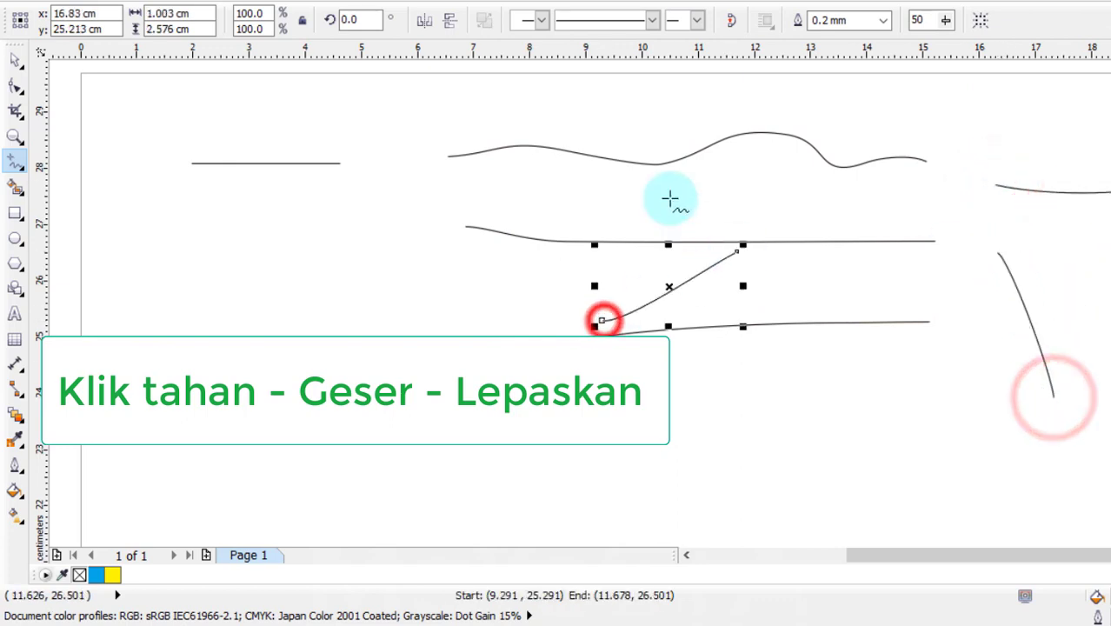
pyautogui.moveTo(669, 193); pyautogui.dragTo(867, 255)
pyautogui.moveTo(921, 195); pyautogui.dragTo(1046, 276)
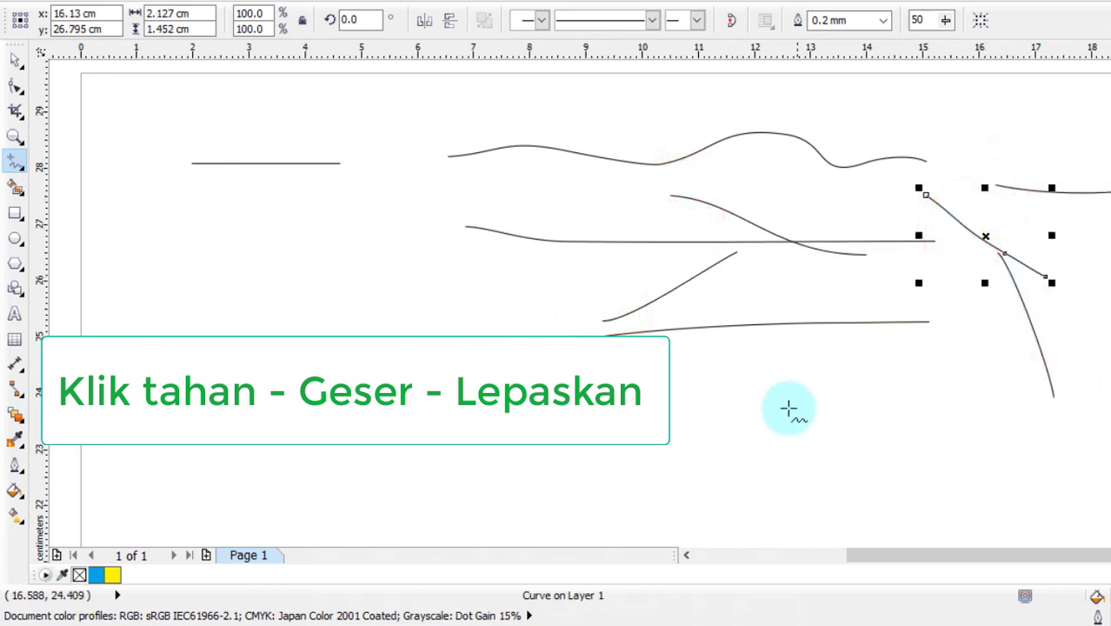
# Draw a nearly horizontal straight line about 4.6 cm long in an empty area of the page with the 2-Point Line tool.
pyautogui.click(16, 163)
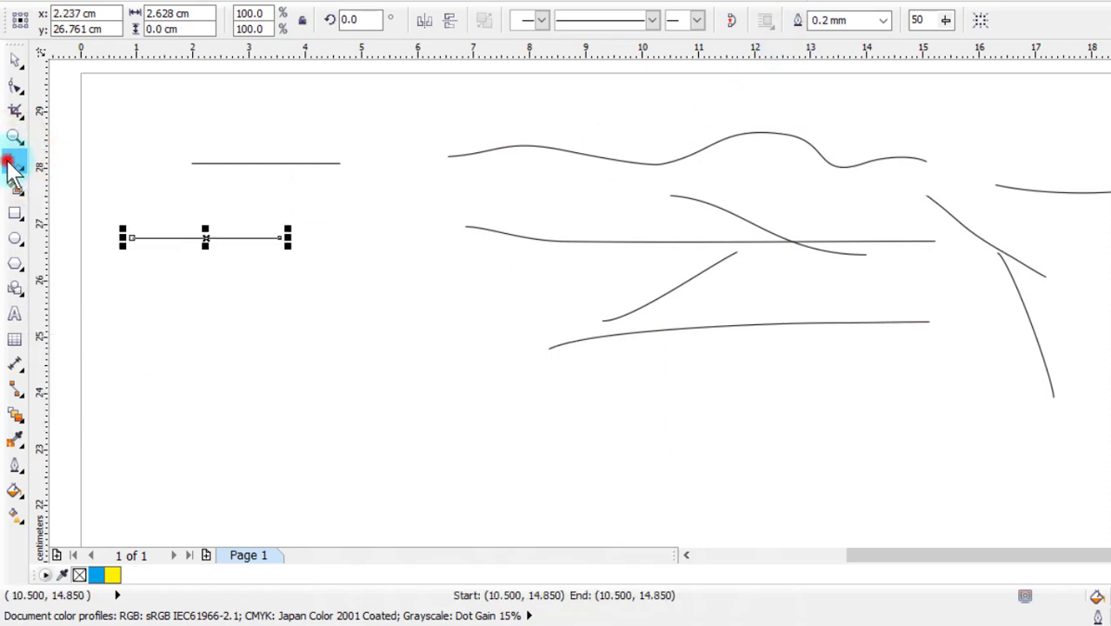
pyautogui.click(10, 164)
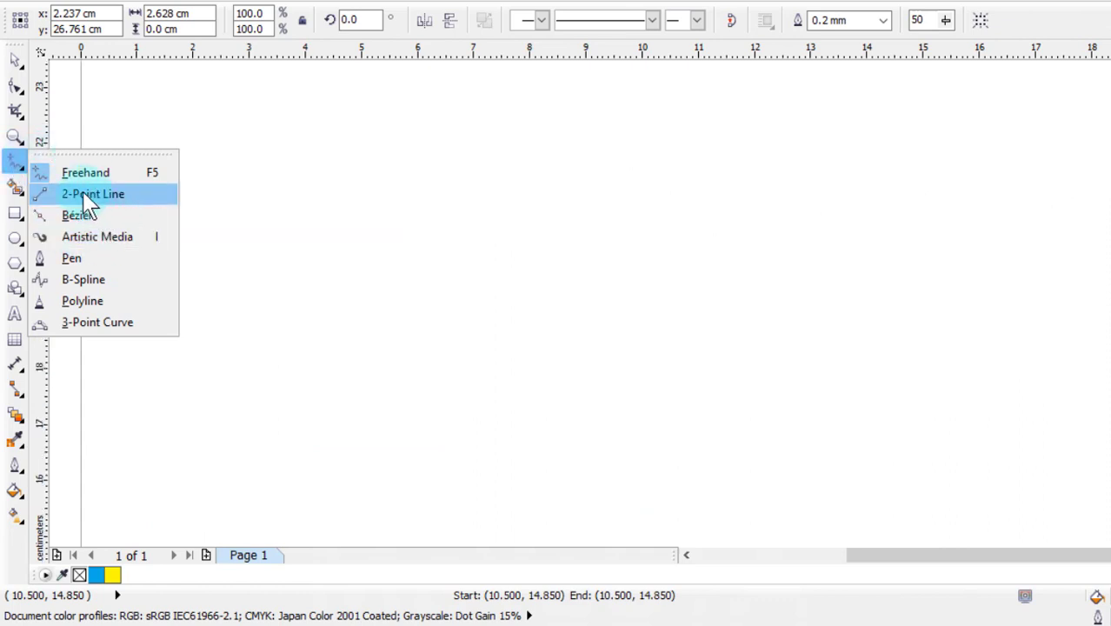
pyautogui.click(79, 196)
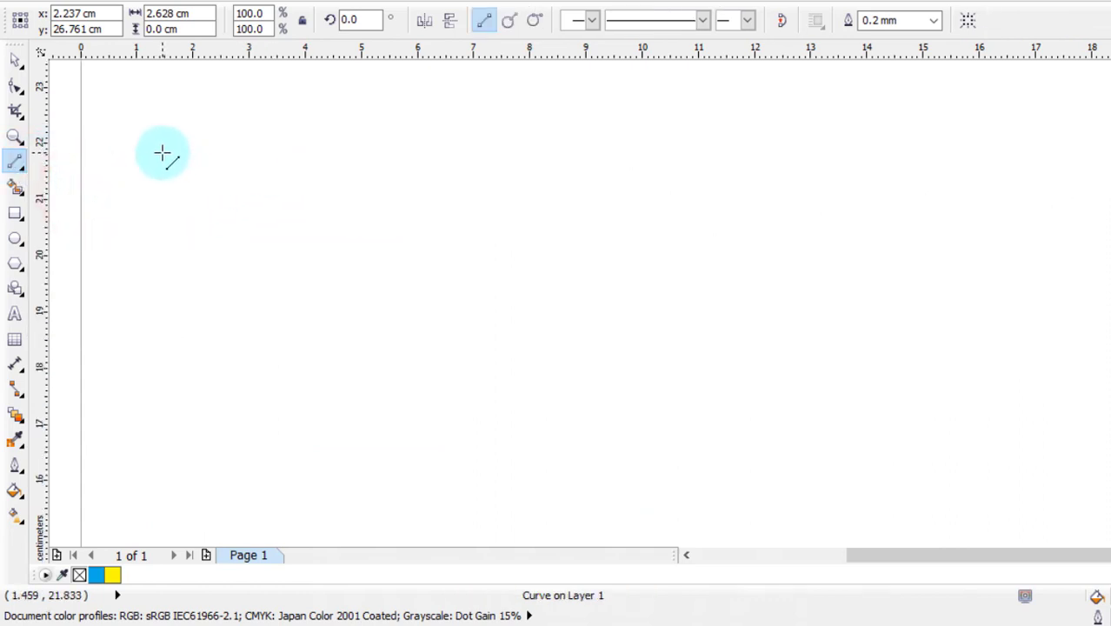
pyautogui.click(162, 154)
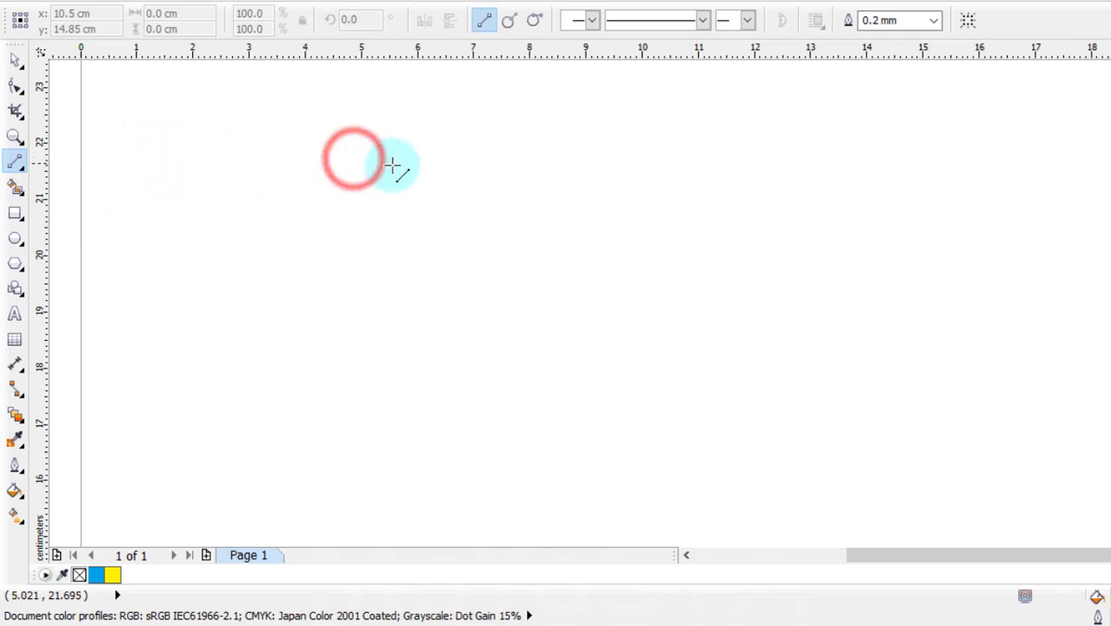
pyautogui.click(575, 158)
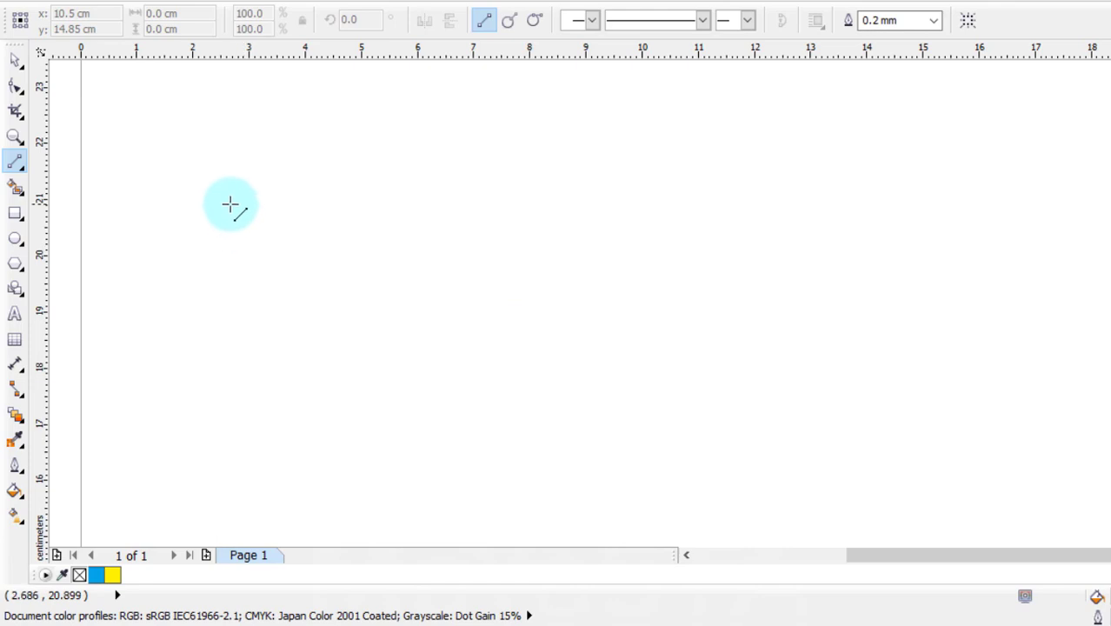
pyautogui.moveTo(230, 204); pyautogui.dragTo(494, 209)
# Draw two sloping 2-point lines right of the horizontal one and connect their ends with two more lines into a closed four-sided shape.
pyautogui.moveTo(526, 270); pyautogui.dragTo(1028, 363)
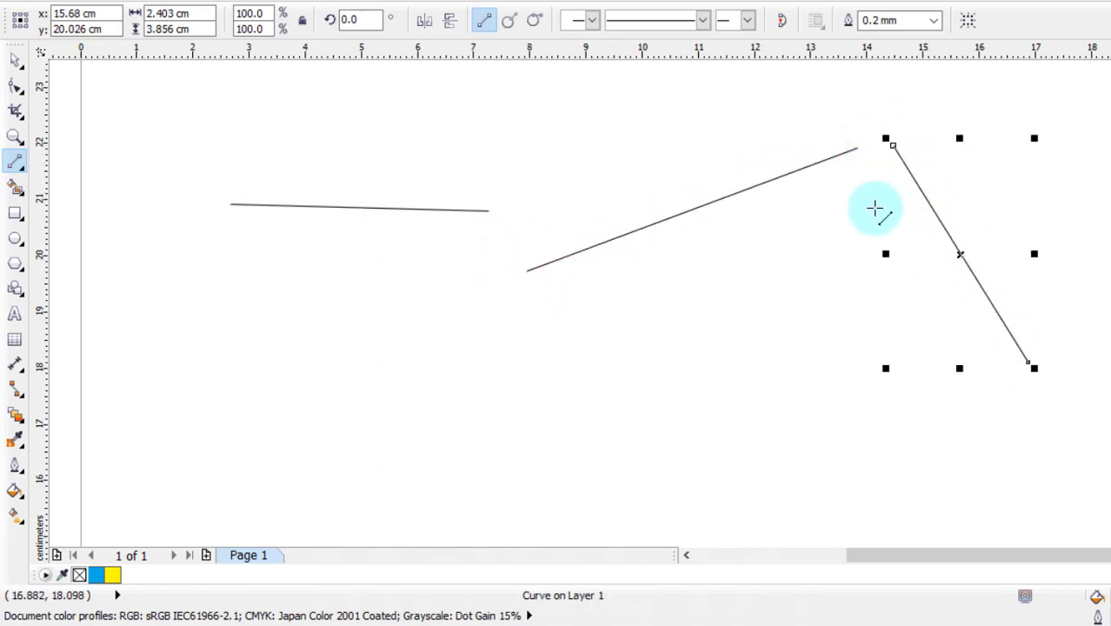
pyautogui.moveTo(527, 270); pyautogui.dragTo(1028, 362)
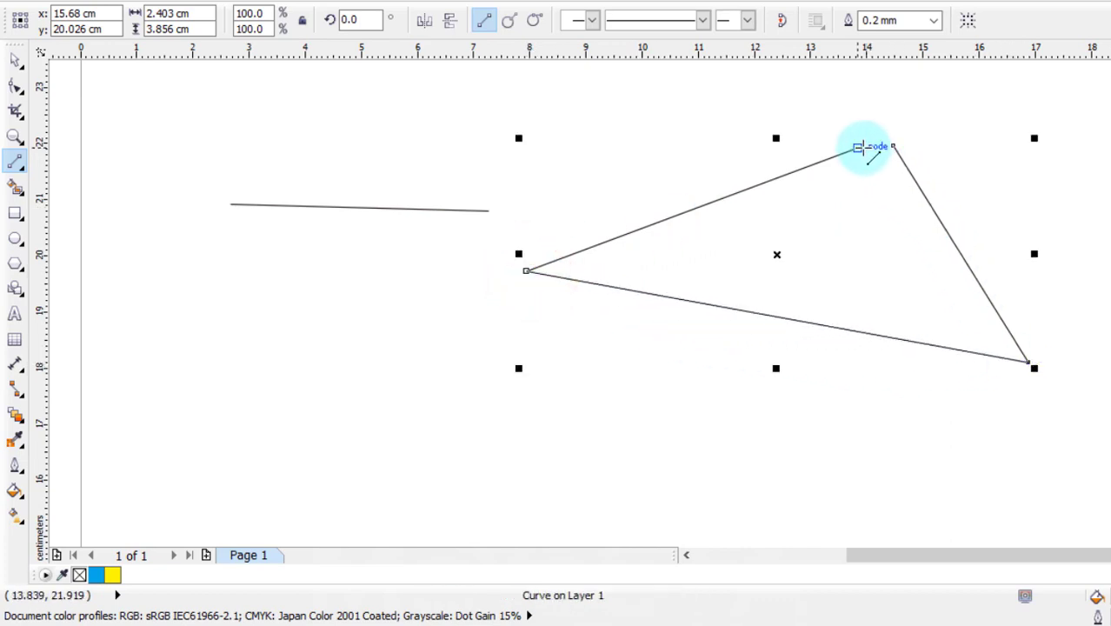
pyautogui.moveTo(859, 148)
pyautogui.mouseDown()
pyautogui.moveTo(887, 198)
pyautogui.moveTo(894, 146)
pyautogui.mouseUp()
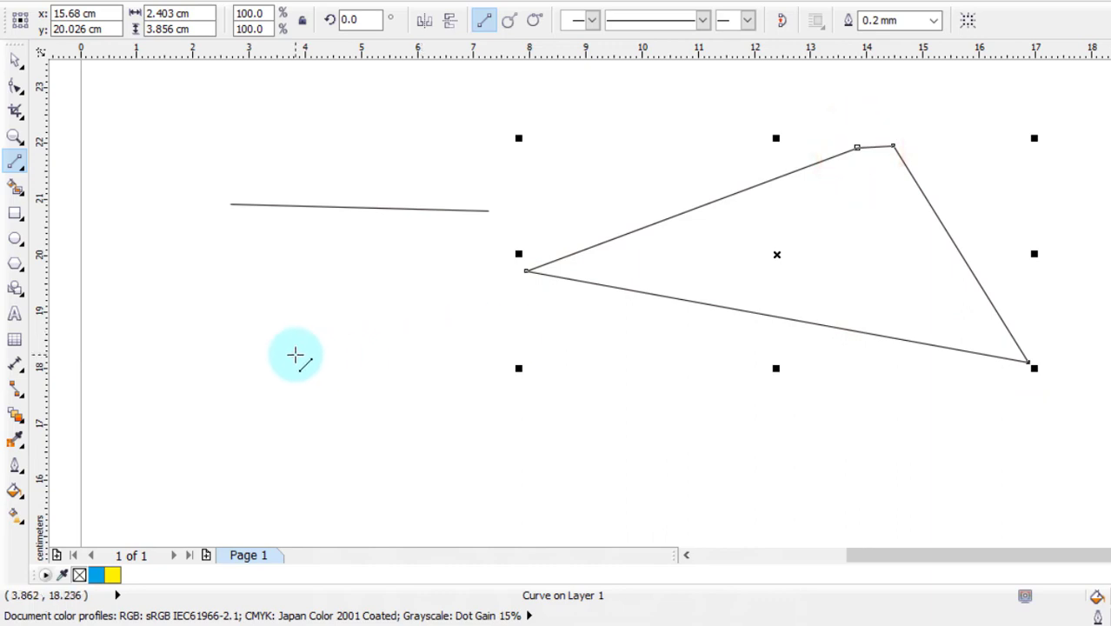
# Draw a closed seven-cornered shape about 7.7 cm wide with straight sides in an empty area of the page with the Bézier tool.
pyautogui.click(12, 163)
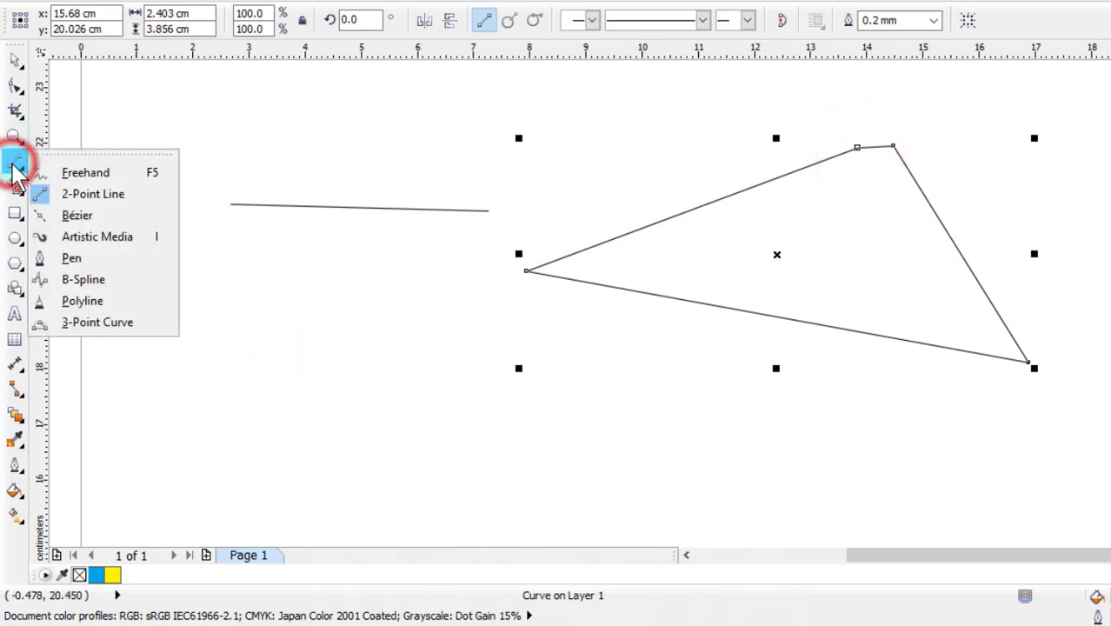
pyautogui.click(106, 217)
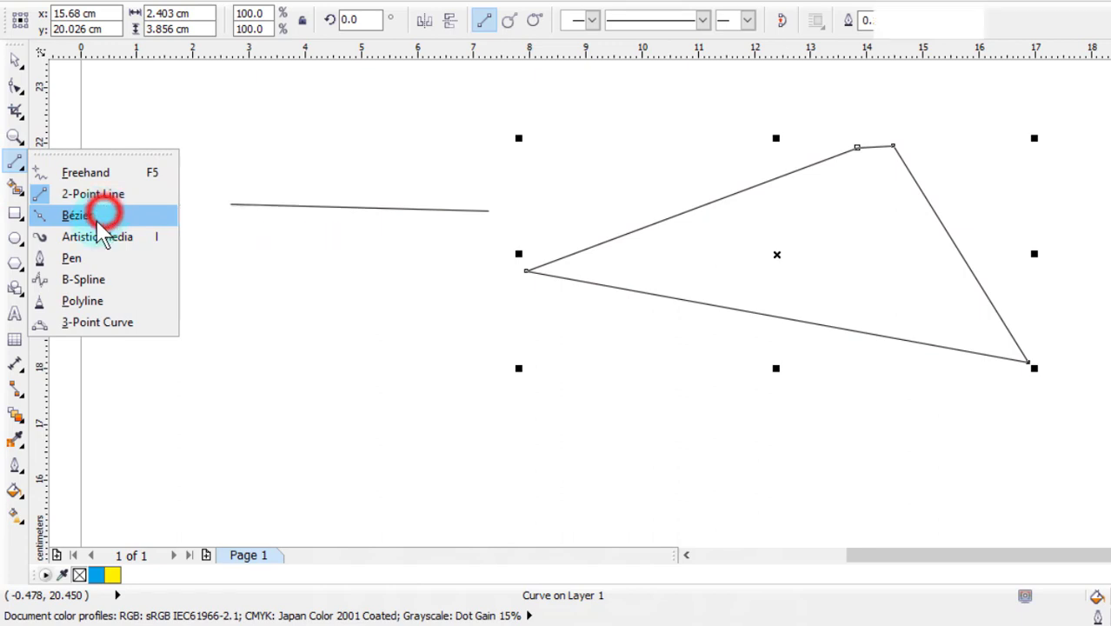
pyautogui.scroll(-5, 574, 295)
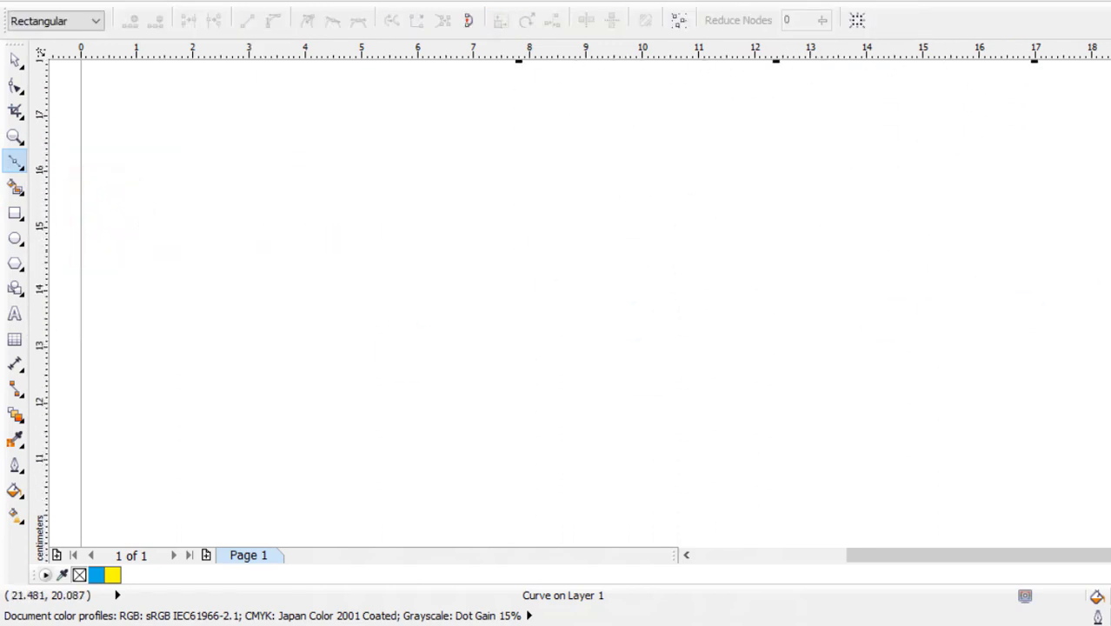
pyautogui.click(181, 323)
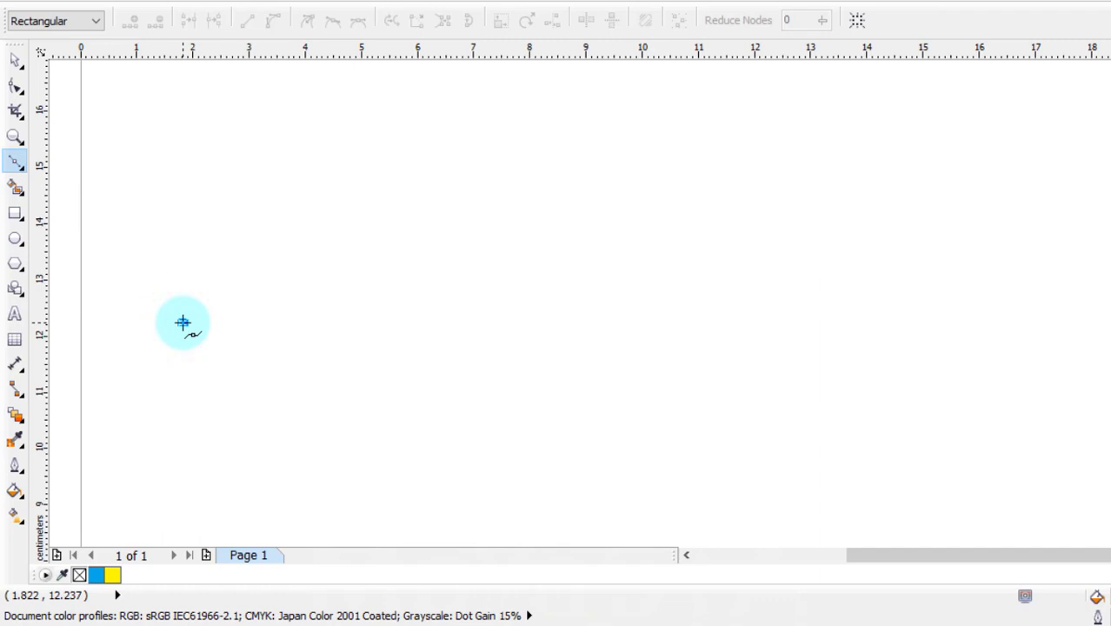
pyautogui.doubleClick(392, 316)
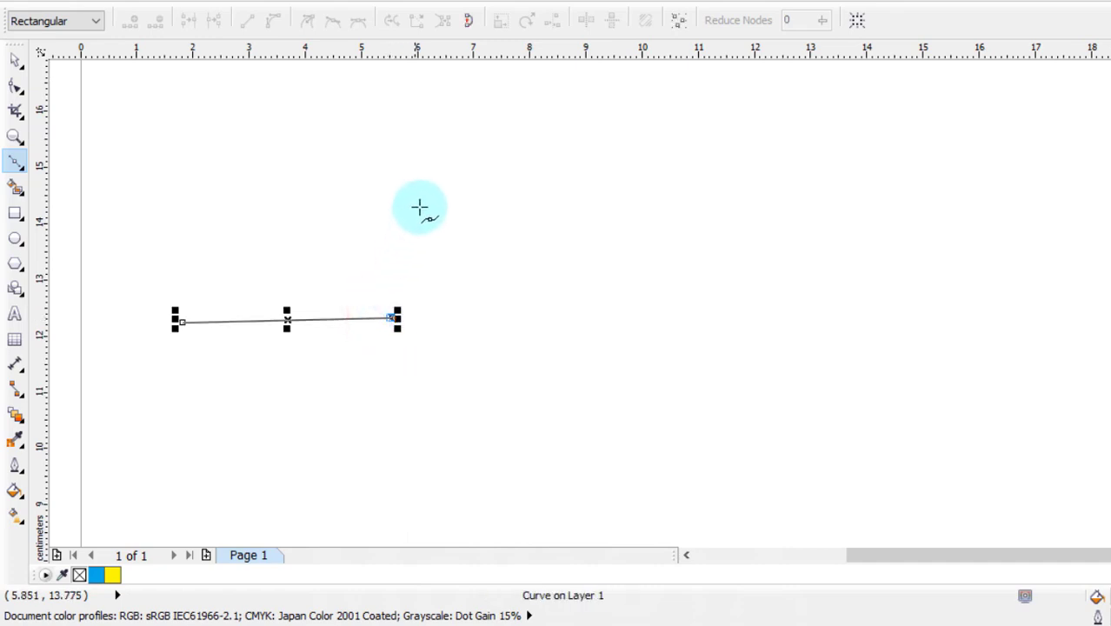
pyautogui.doubleClick(441, 162)
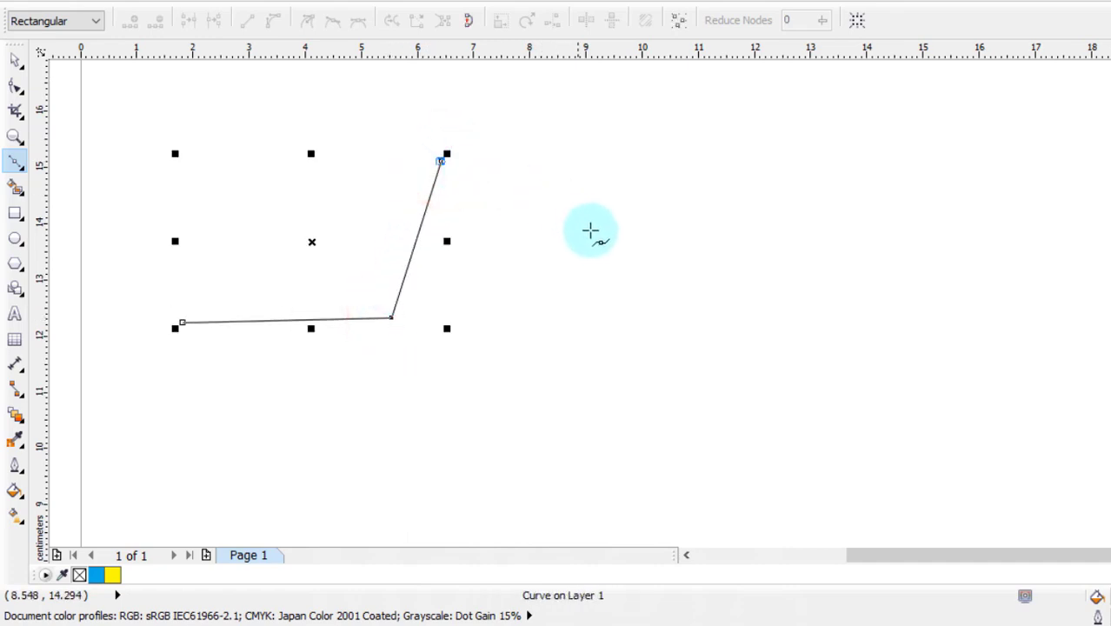
pyautogui.doubleClick(615, 271)
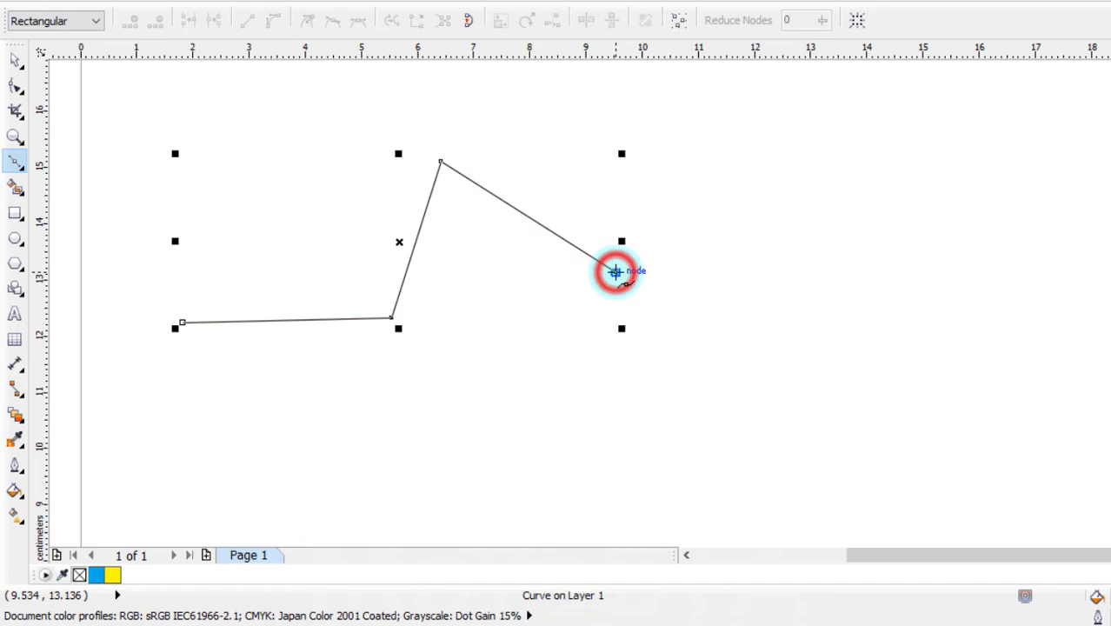
pyautogui.doubleClick(513, 422)
pyautogui.doubleClick(365, 360)
pyautogui.doubleClick(221, 421)
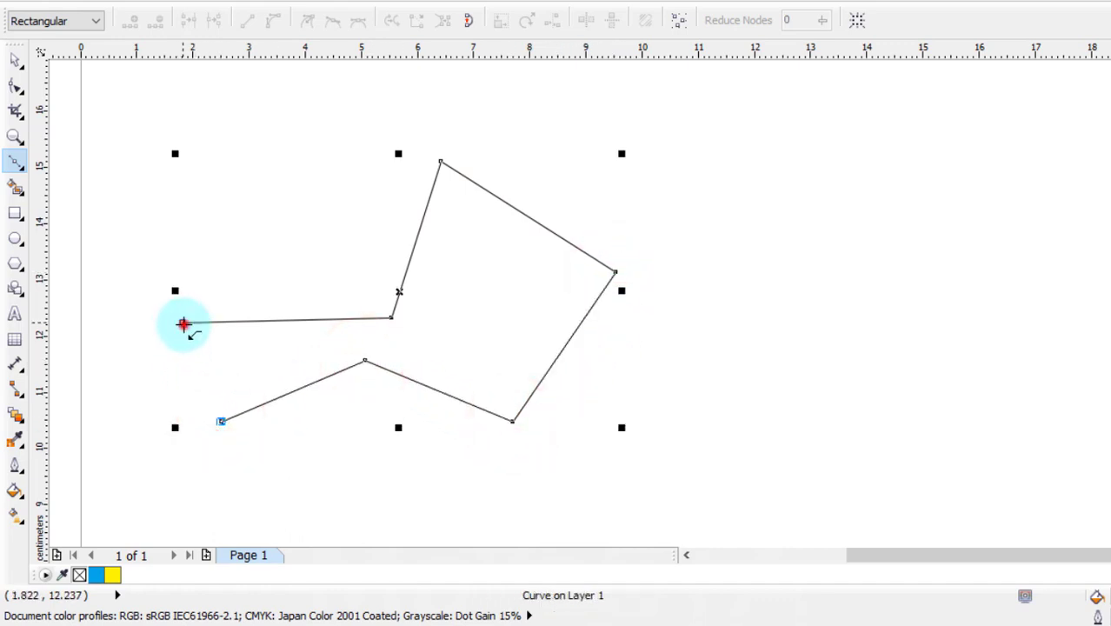
pyautogui.click(183, 324)
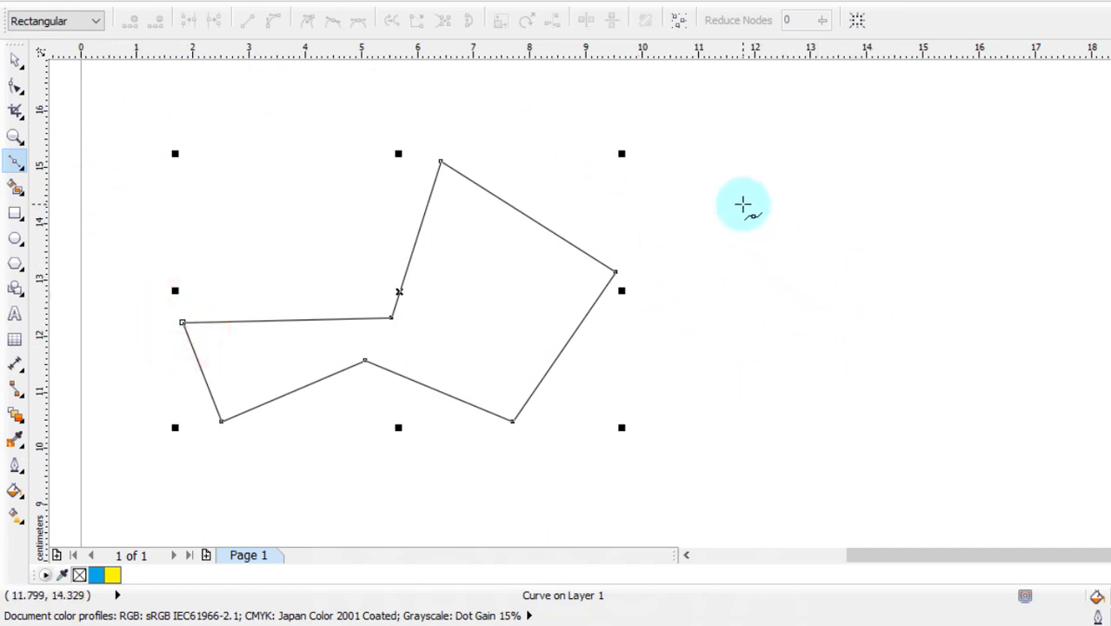
# Draw a smooth open Bézier curve about 8.6 cm wide right of the straight-sided shape, looping back close to its starting point.
pyautogui.moveTo(742, 204); pyautogui.dragTo(932, 200)
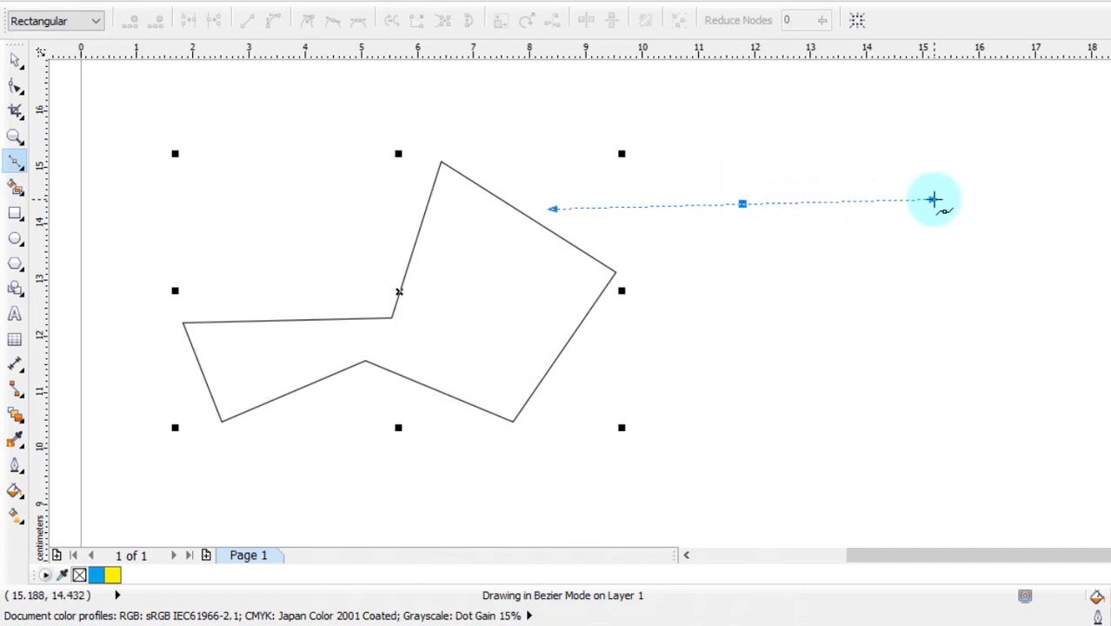
pyautogui.moveTo(1044, 239); pyautogui.dragTo(1082, 315)
pyautogui.moveTo(1104, 363); pyautogui.dragTo(1109, 409)
pyautogui.moveTo(950, 425); pyautogui.dragTo(759, 393)
pyautogui.moveTo(659, 252); pyautogui.dragTo(788, 143)
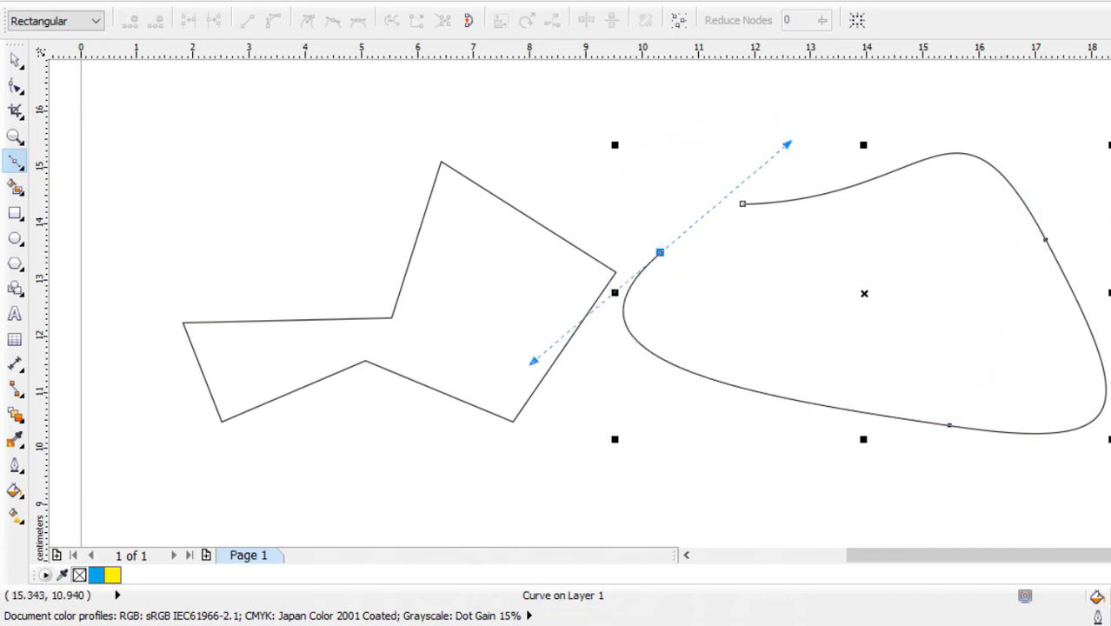
# Draw two horizontal strokes about 5 cm long side by side below the Bézier shapes with the Artistic Media tool.
pyautogui.scroll(-5, 573, 295)
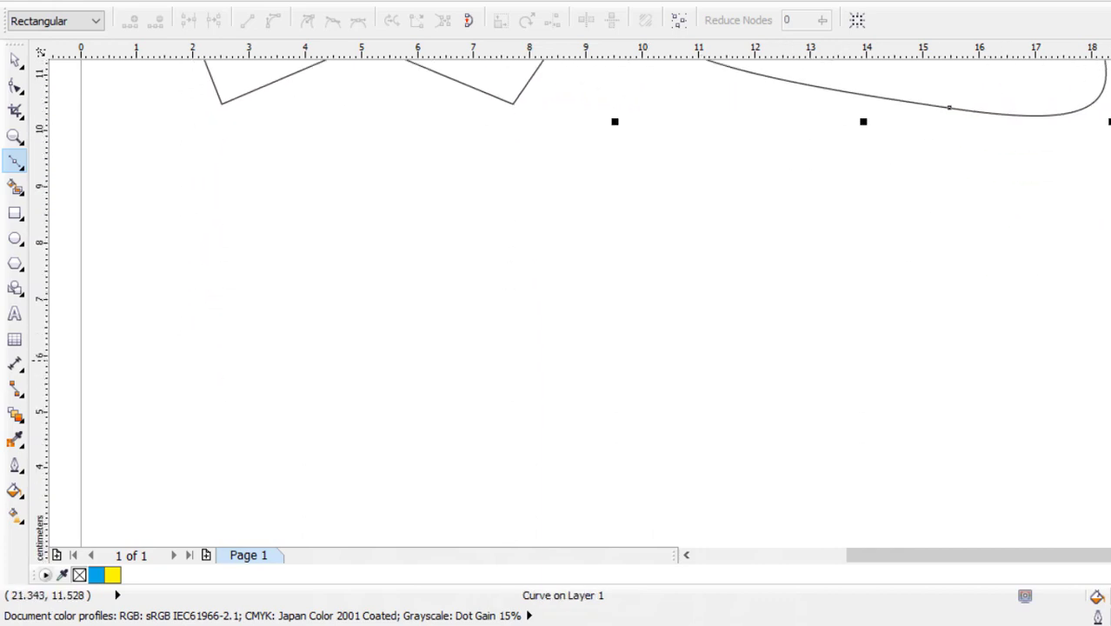
pyautogui.click(20, 161)
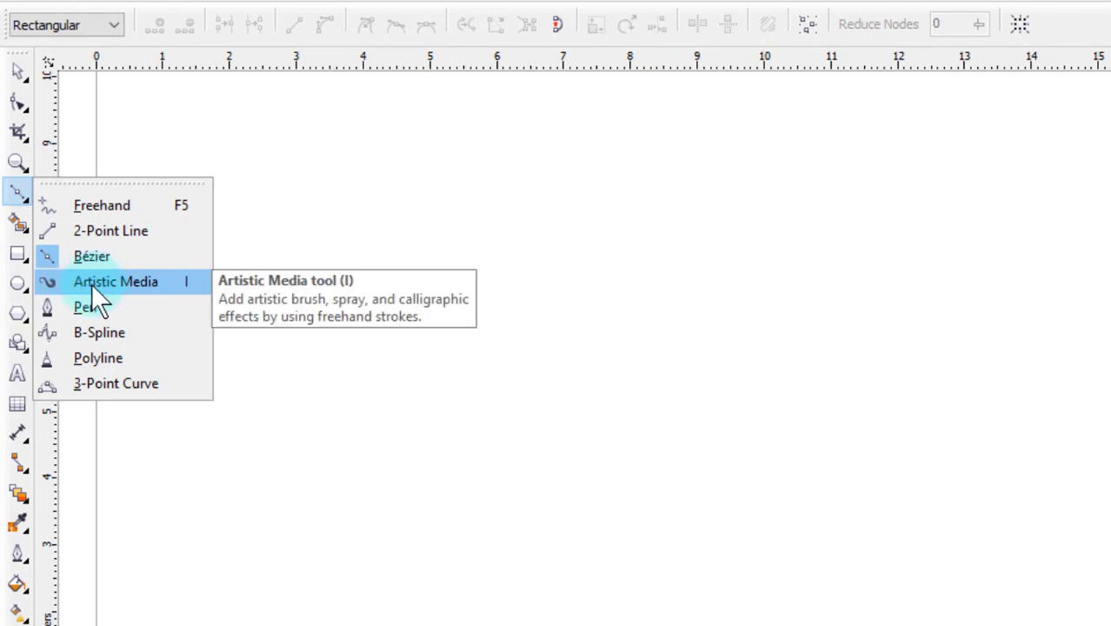
pyautogui.click(91, 282)
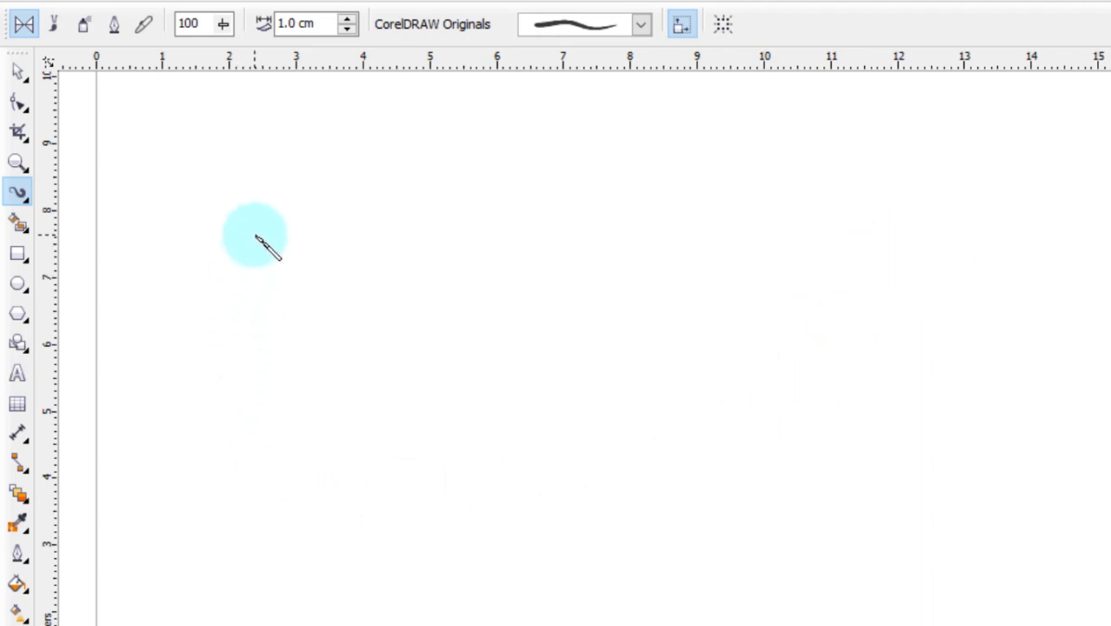
pyautogui.moveTo(257, 237); pyautogui.dragTo(600, 237)
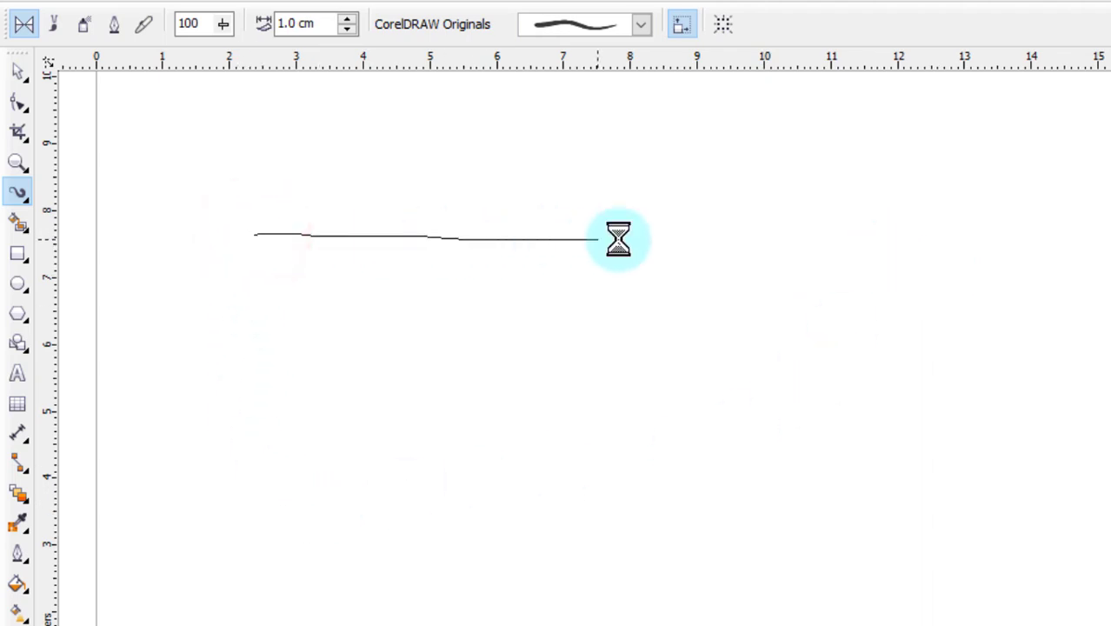
pyautogui.moveTo(736, 248); pyautogui.dragTo(1071, 252)
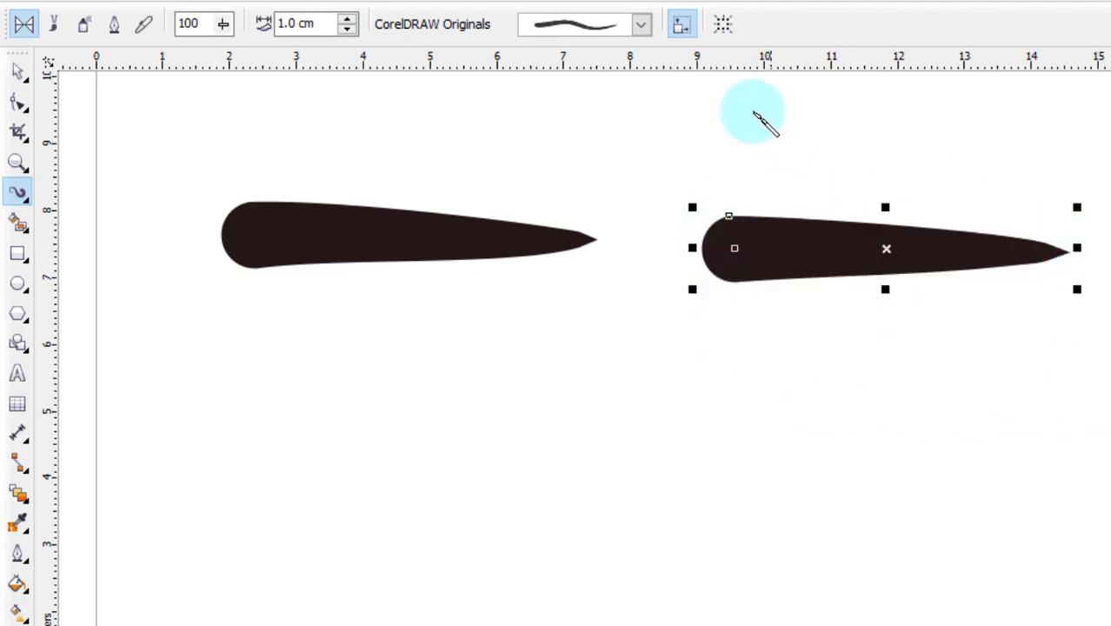
# Change the second artistic stroke to the preset with a flared square start and a thin pointed end.
pyautogui.click(643, 24)
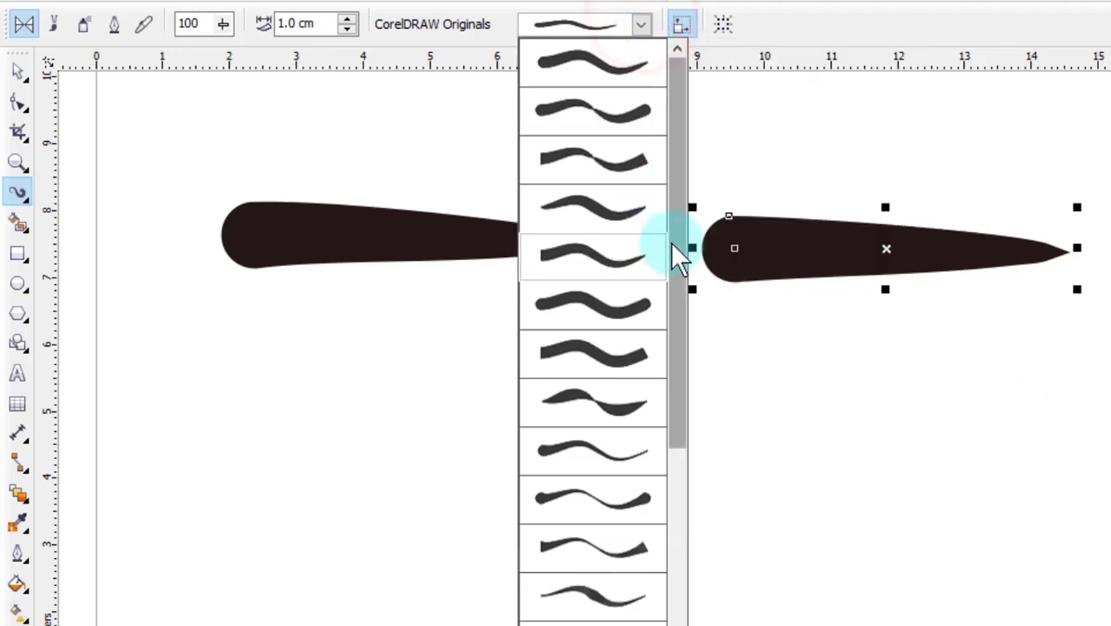
pyautogui.moveTo(678, 249); pyautogui.dragTo(683, 439)
pyautogui.click(620, 367)
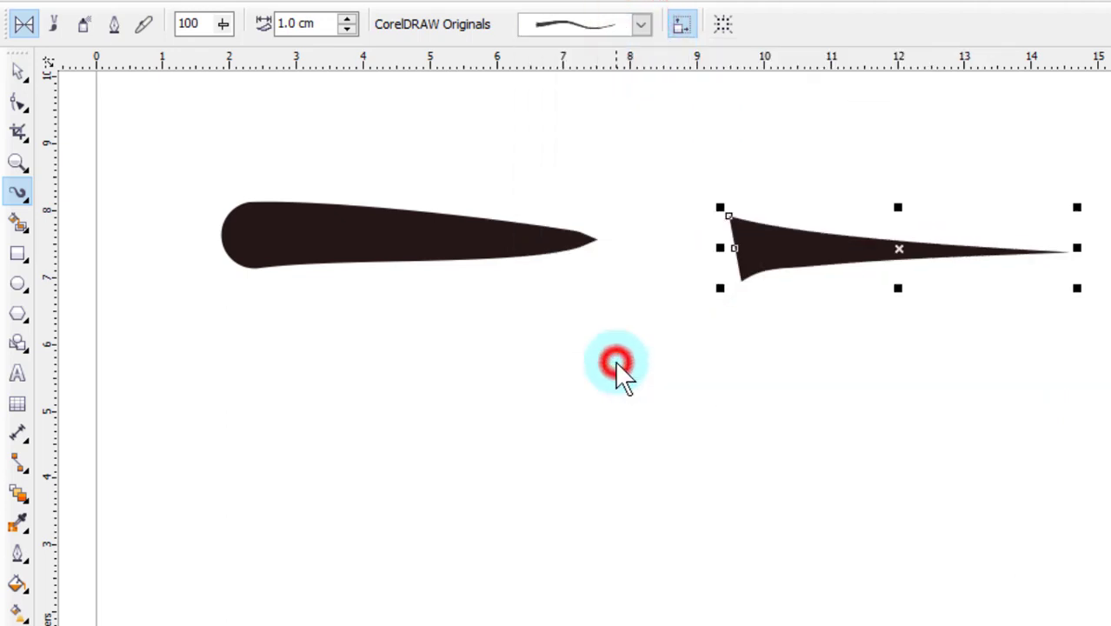
# Draw an arched stroke, a looping stroke and another curved stroke below the horizontal ones with the flared Artistic Media preset.
pyautogui.moveTo(404, 530)
pyautogui.mouseDown()
pyautogui.moveTo(543, 394)
pyautogui.moveTo(624, 477)
pyautogui.mouseUp()
pyautogui.moveTo(1004, 350)
pyautogui.mouseDown()
pyautogui.moveTo(1008, 530)
pyautogui.moveTo(968, 364)
pyautogui.moveTo(777, 366)
pyautogui.moveTo(1105, 435)
pyautogui.mouseUp()
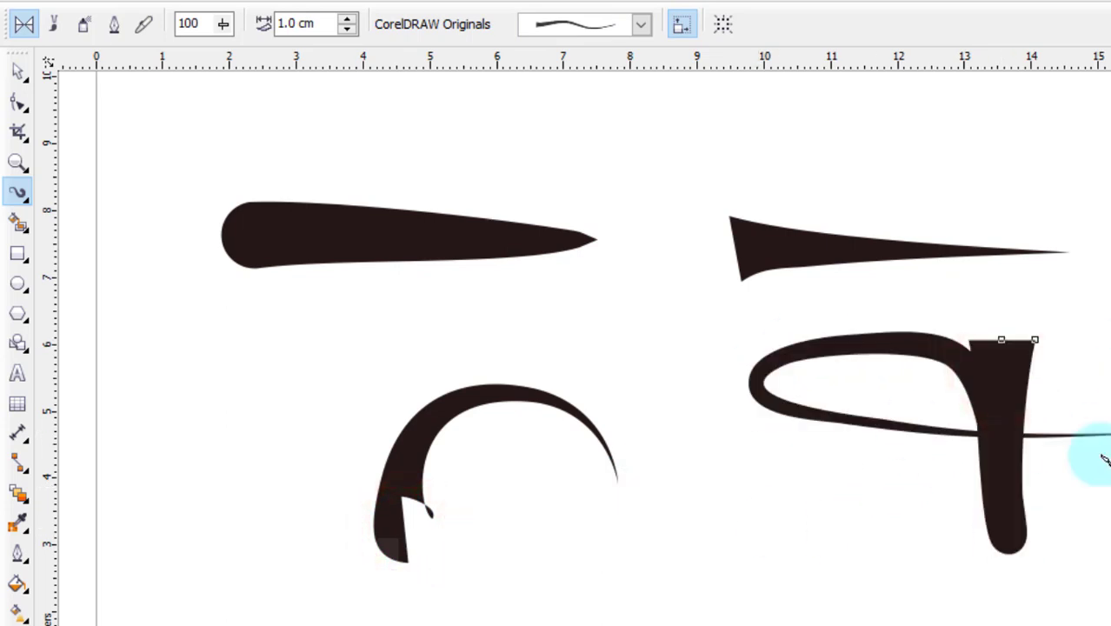
pyautogui.moveTo(1106, 335); pyautogui.dragTo(1107, 234)
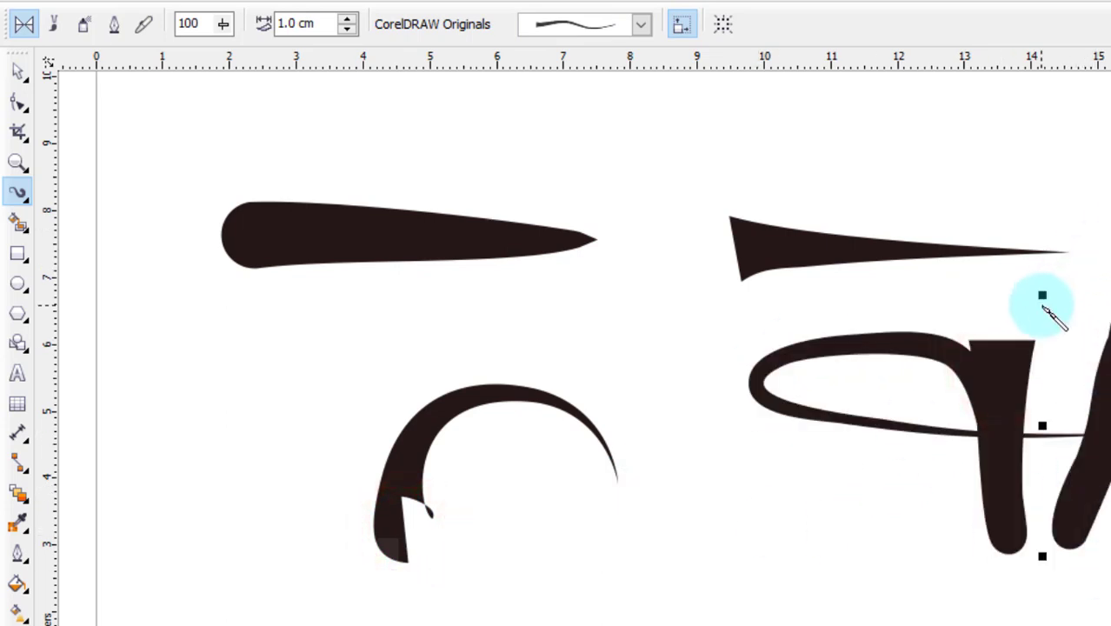
pyautogui.click(19, 190)
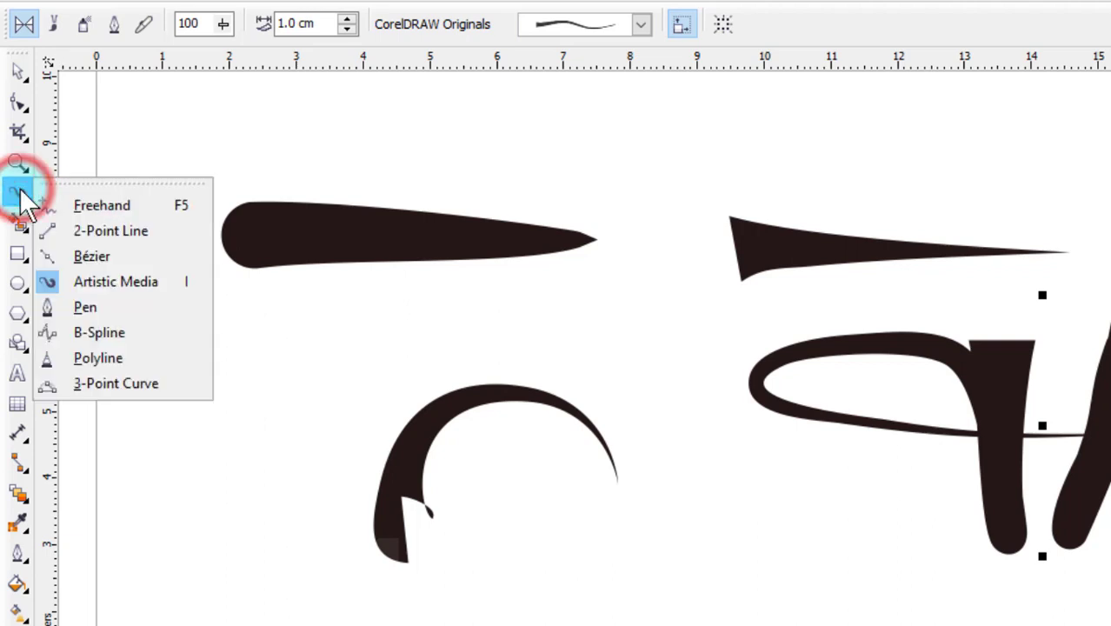
pyautogui.click(98, 206)
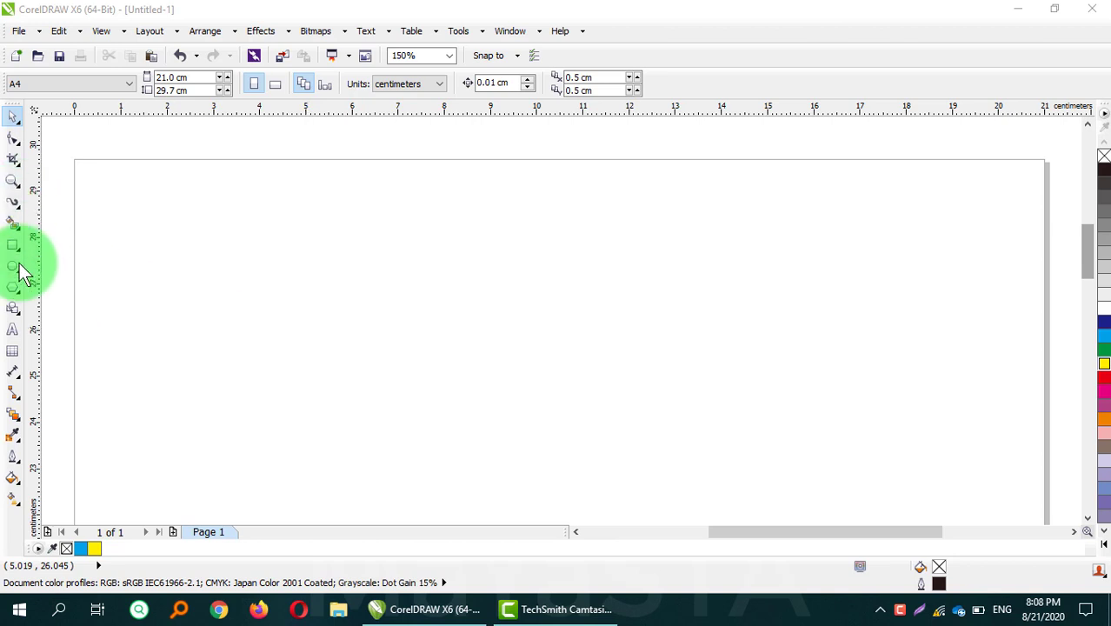
# Draw a horizontal straight line about 4 cm long near the blank page's upper-left corner with the Pen tool and end the path there.
pyautogui.click(13, 202)
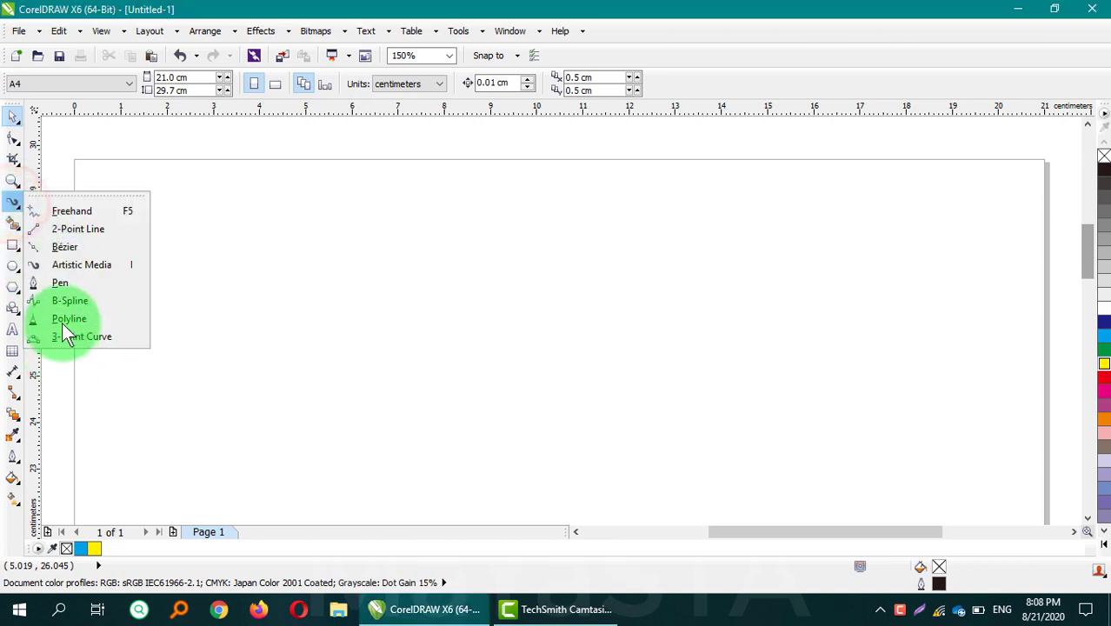
pyautogui.click(59, 284)
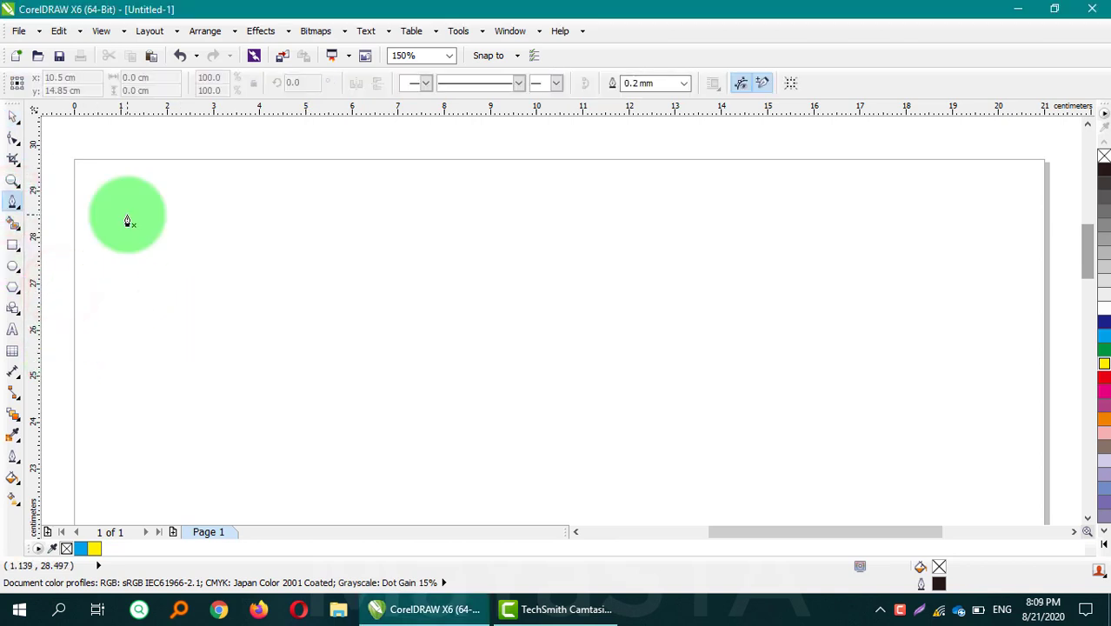
pyautogui.click(127, 216)
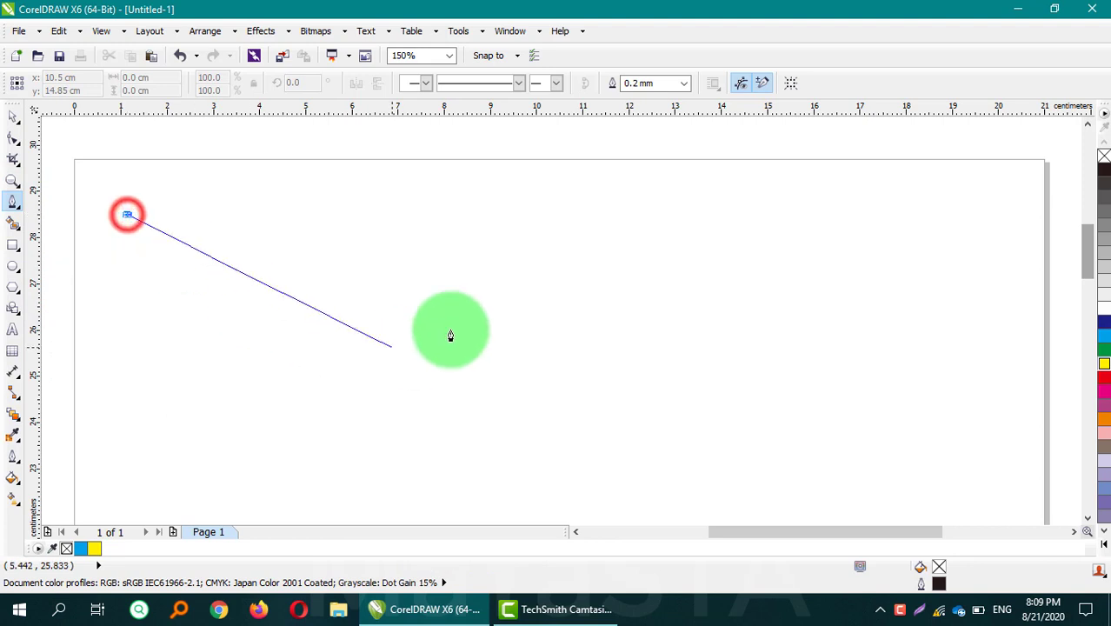
pyautogui.click(317, 216)
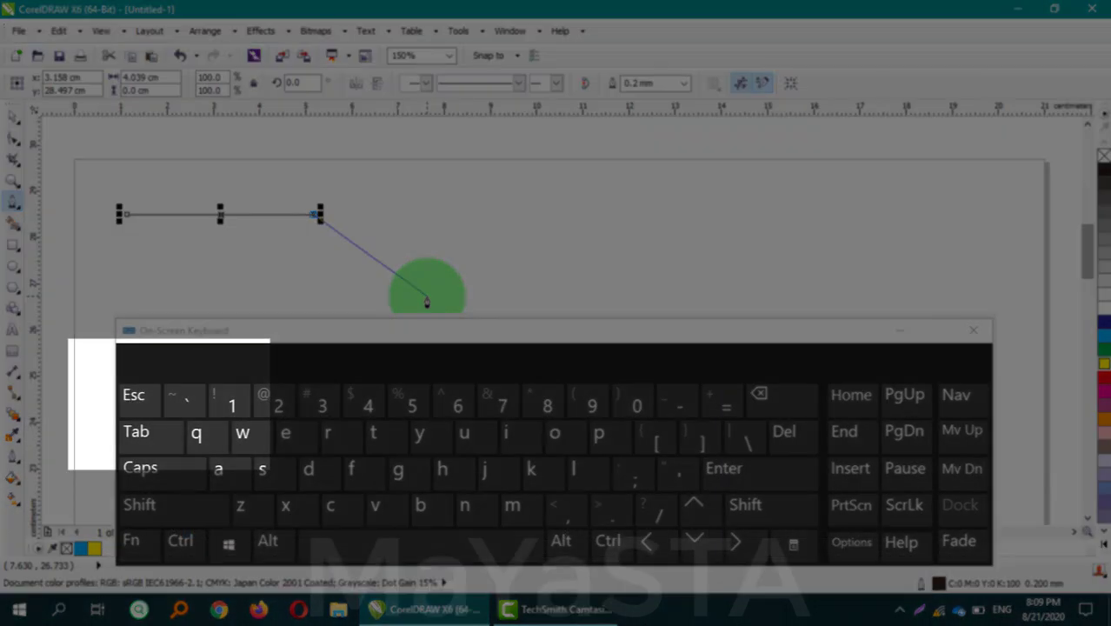
pyautogui.press('Escape')
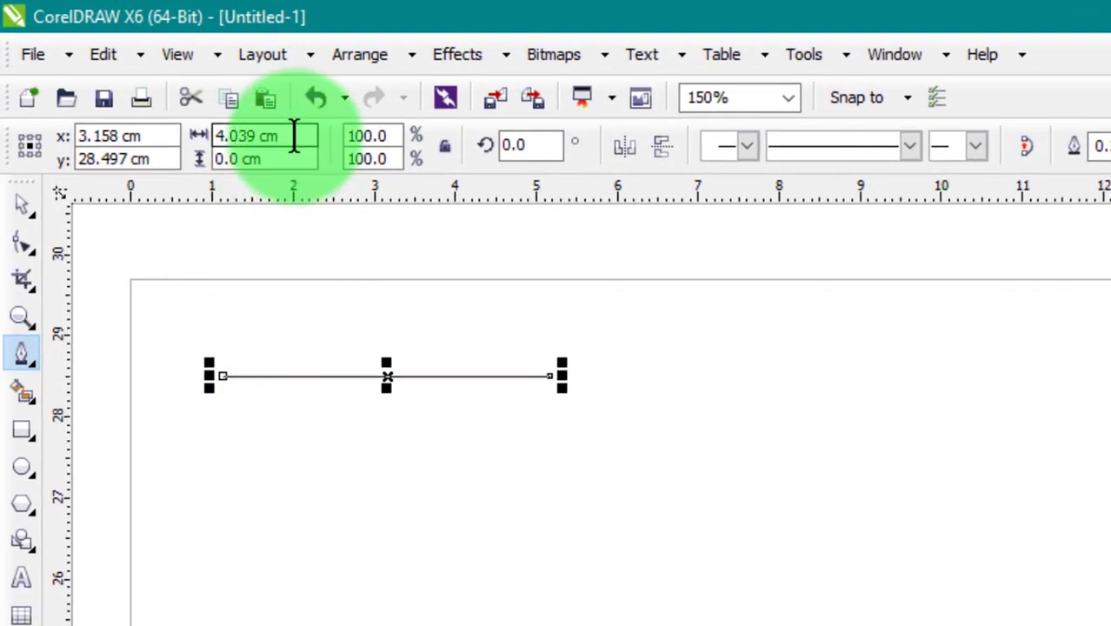
# Set the horizontal line's length to 4 cm.
pyautogui.click(294, 136)
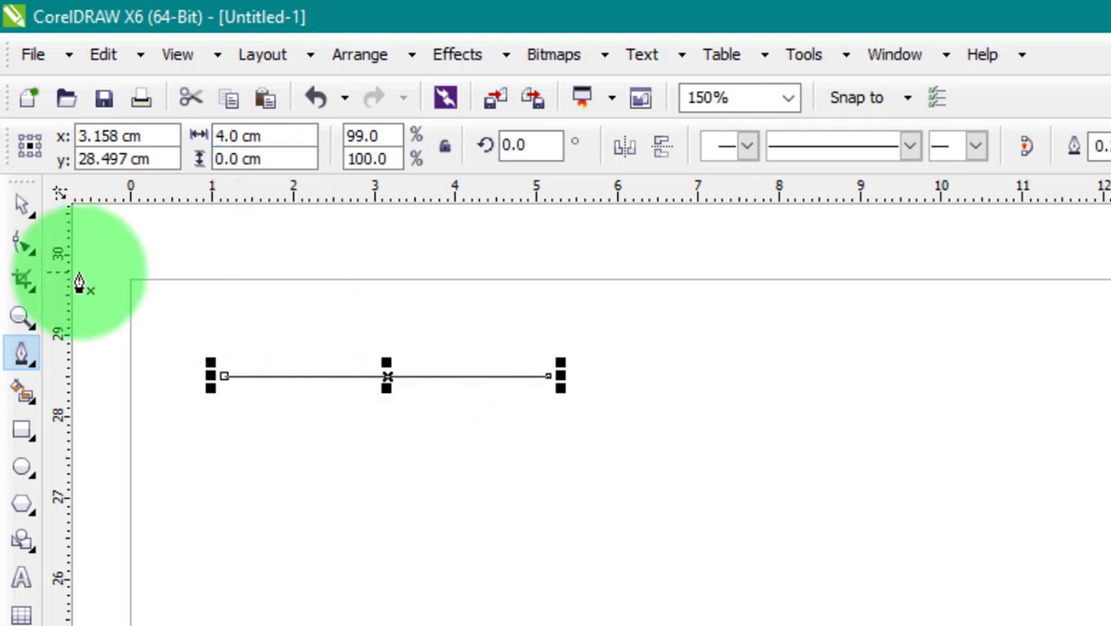
pyautogui.click(22, 205)
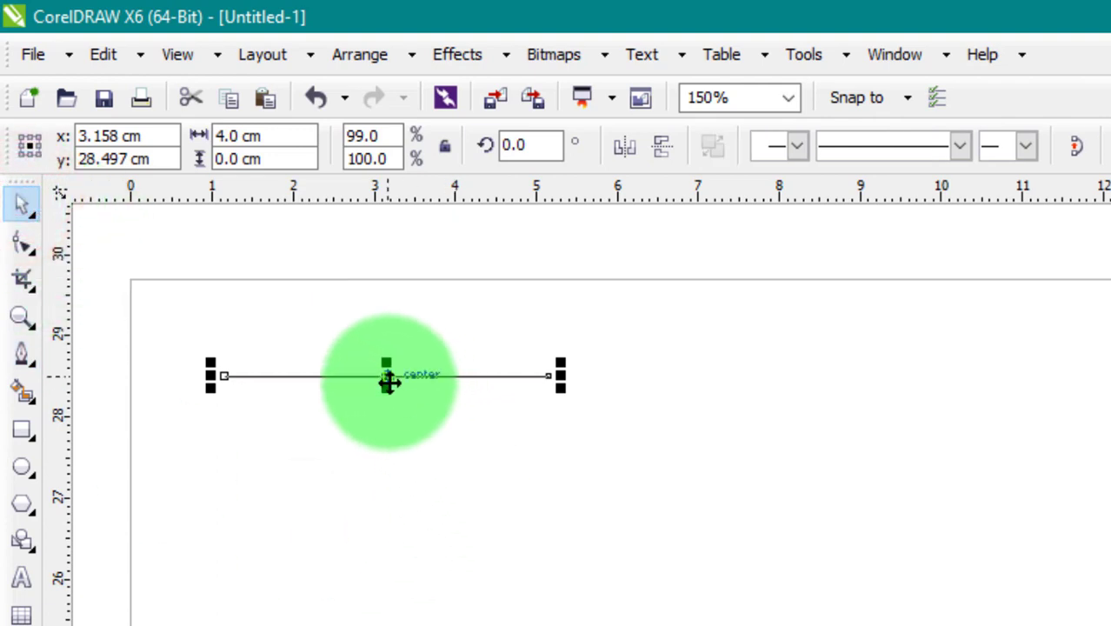
# Copy the line and paste two copies, placing them in a row beside the original at about 5 cm spacing.
pyautogui.hotkey('ctrl', 'c')
pyautogui.click(231, 98)
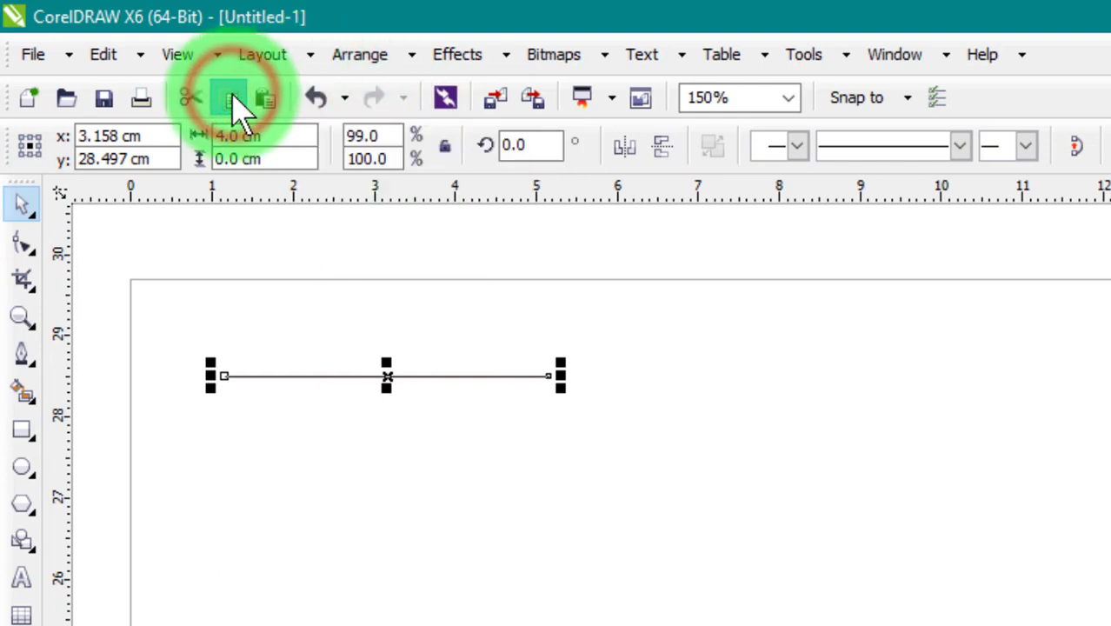
pyautogui.hotkey('ctrl', 'v')
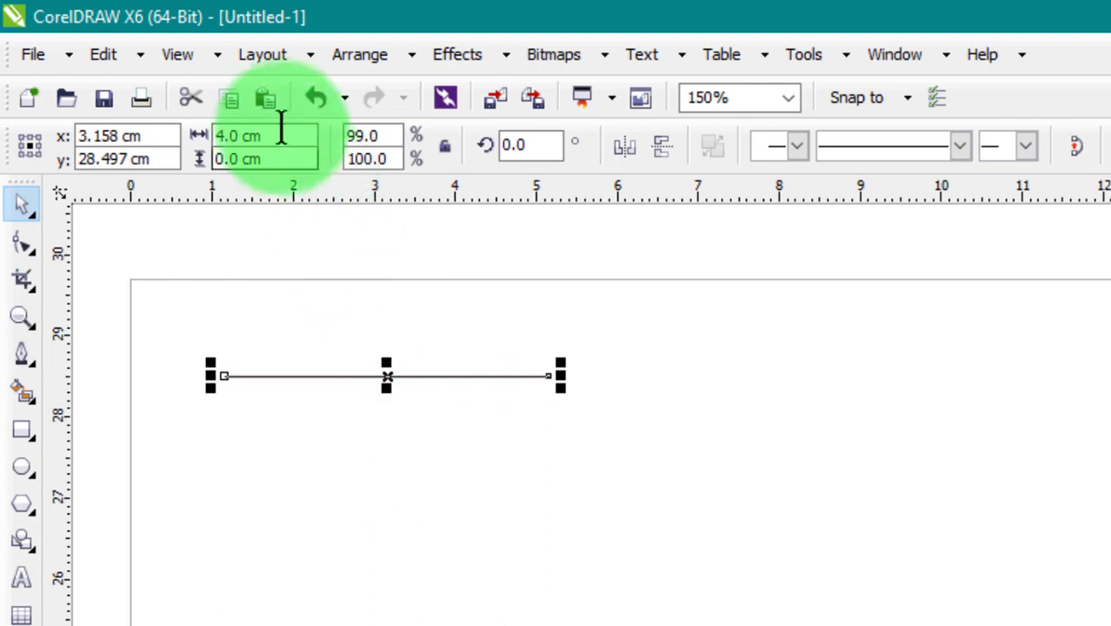
pyautogui.moveTo(387, 379); pyautogui.dragTo(824, 379)
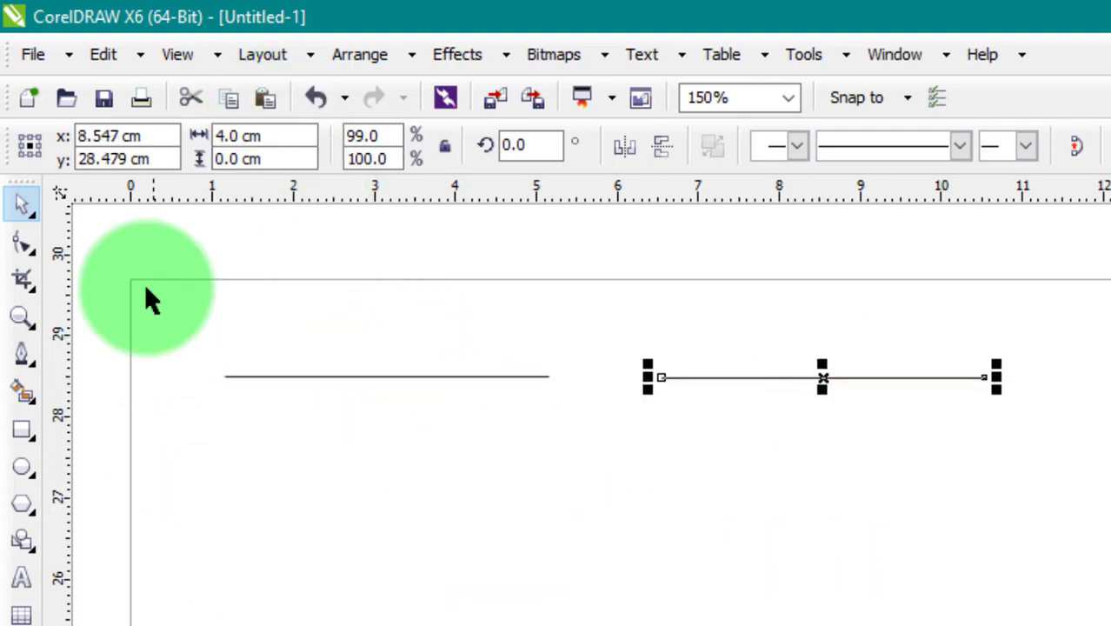
pyautogui.click(266, 97)
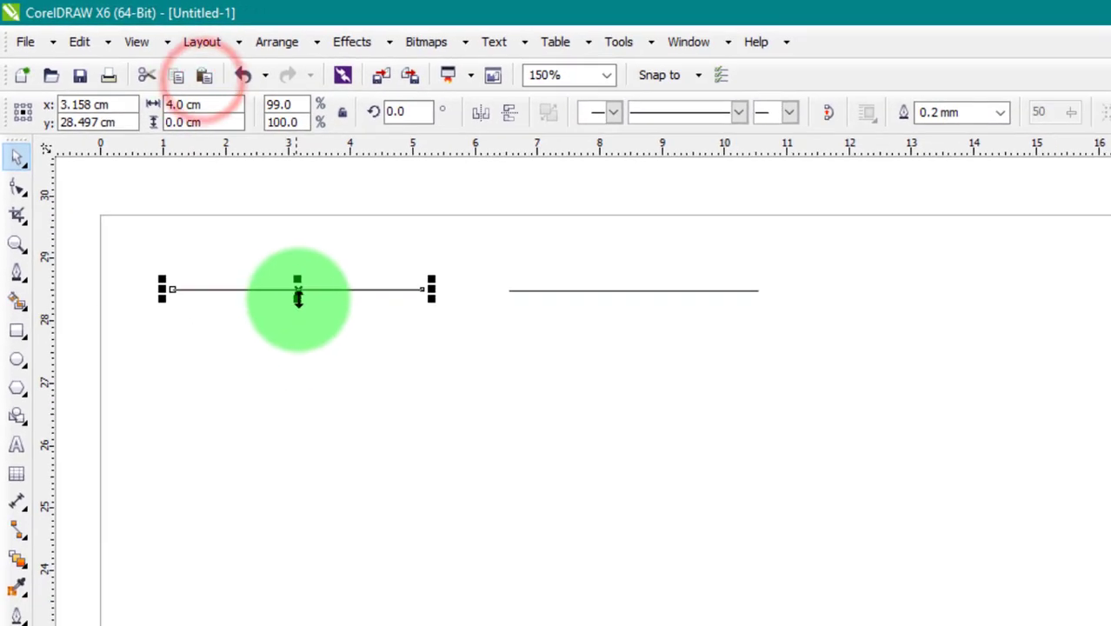
pyautogui.moveTo(307, 300); pyautogui.dragTo(958, 293)
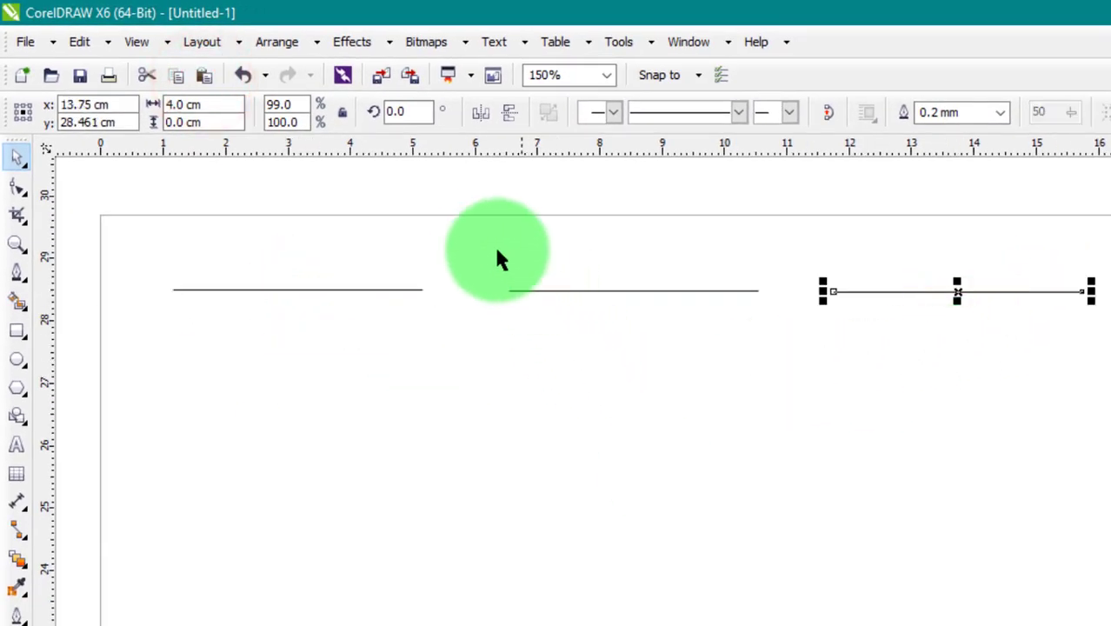
# Move the two pasted lines closer to the original line and delete both of them.
pyautogui.moveTo(485, 237); pyautogui.dragTo(1097, 365)
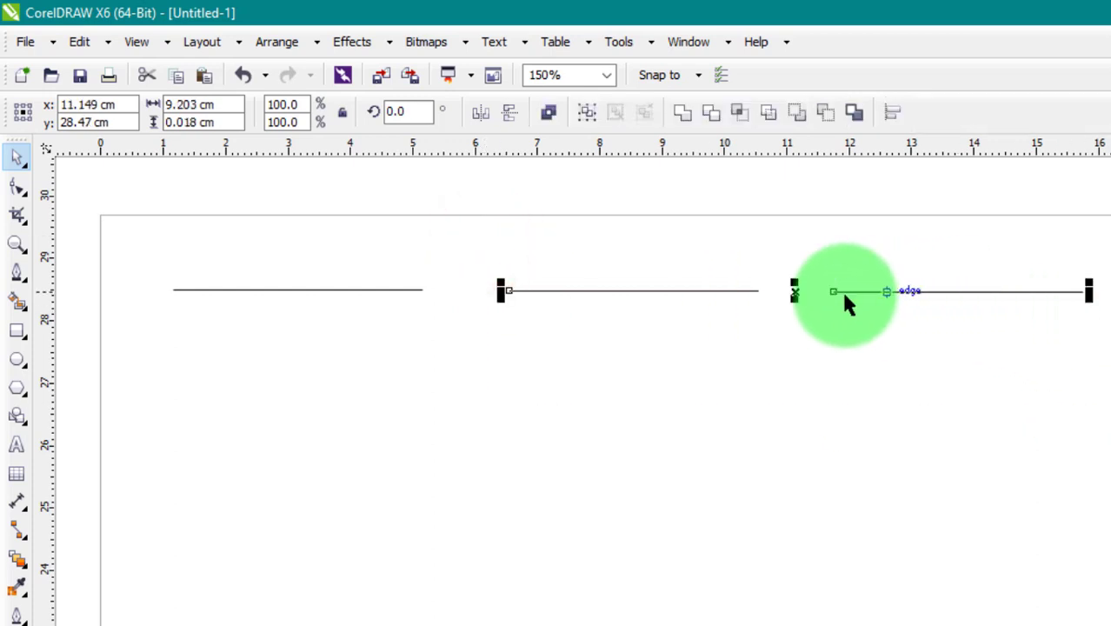
pyautogui.moveTo(796, 296); pyautogui.dragTo(748, 295)
pyautogui.click(755, 352)
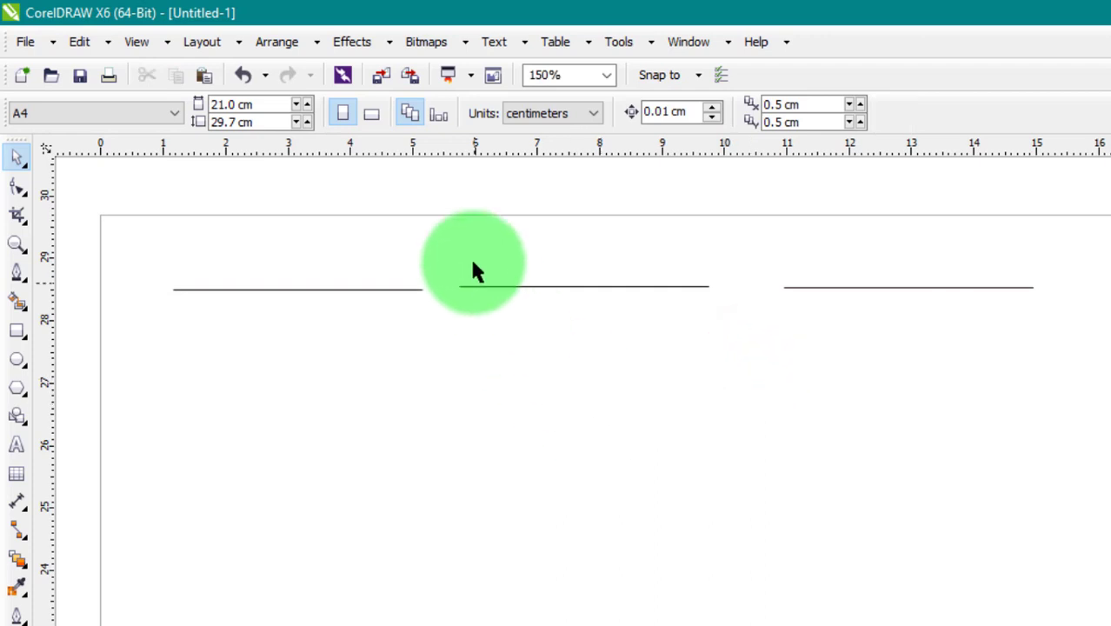
pyautogui.moveTo(432, 213); pyautogui.dragTo(1100, 411)
pyautogui.press('Delete')
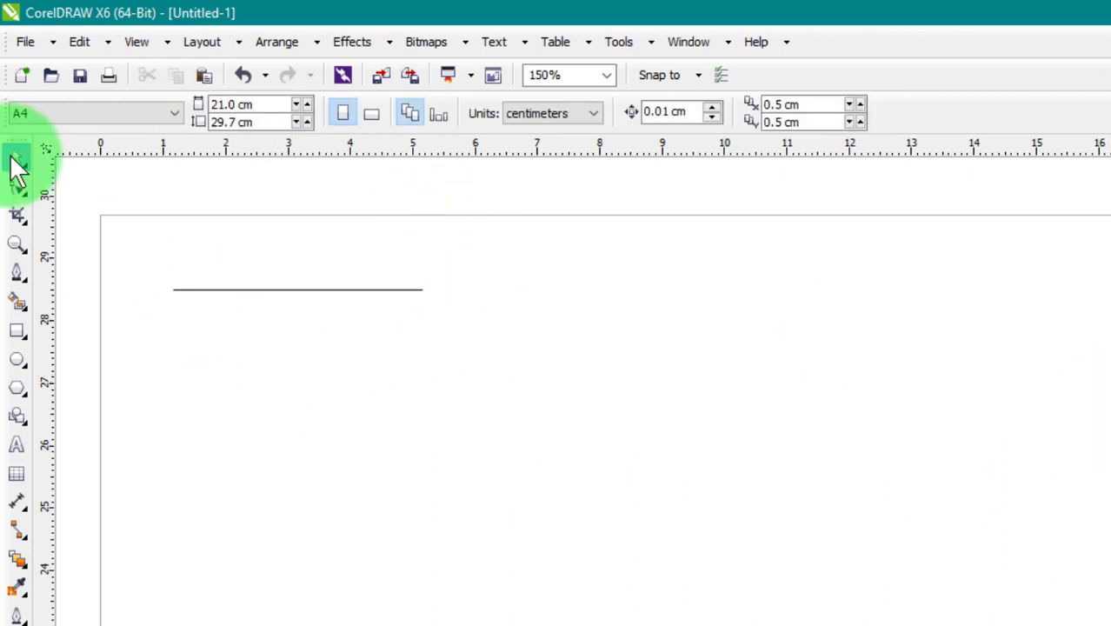
# Duplicate the 4 cm line three times to form a row of four lines across the page, about 5 cm apart.
pyautogui.click(316, 289)
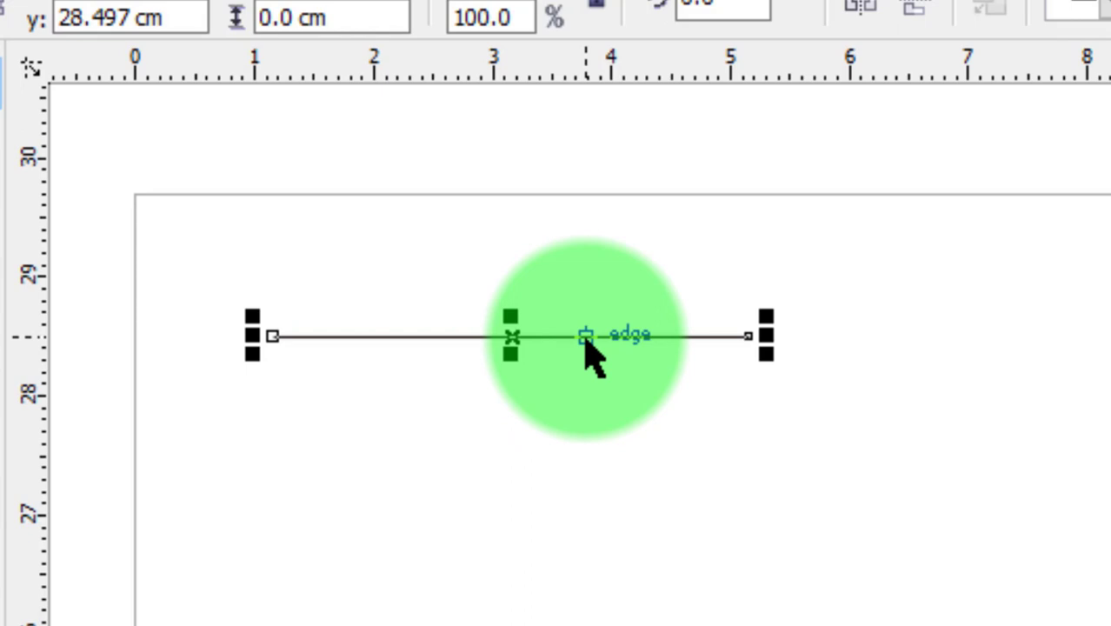
pyautogui.click(585, 338)
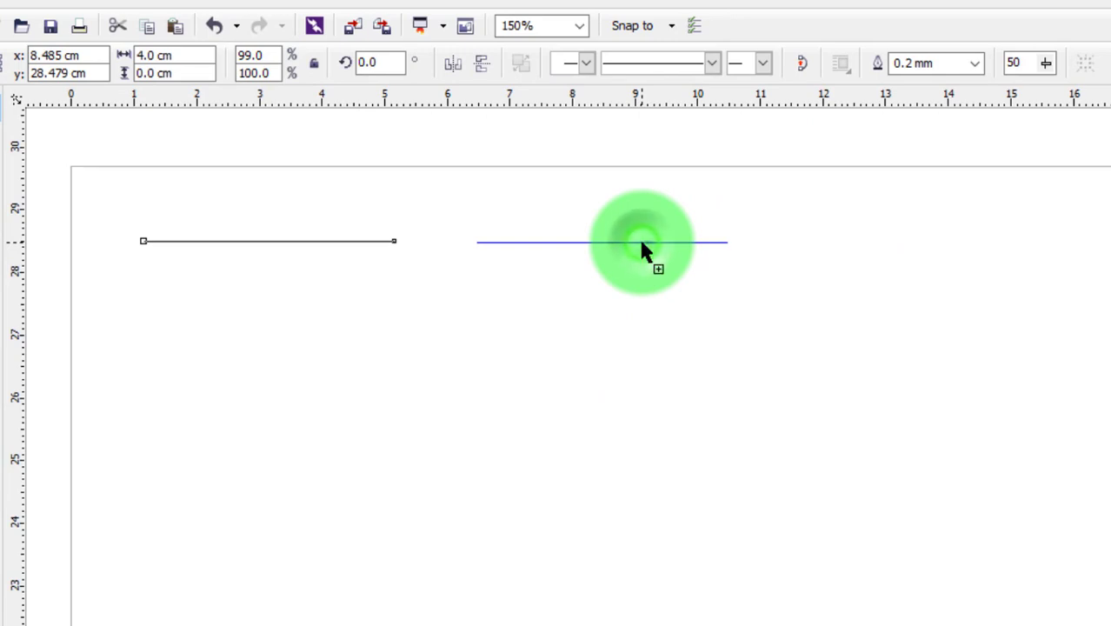
pyautogui.moveTo(641, 244); pyautogui.dragTo(640, 244)
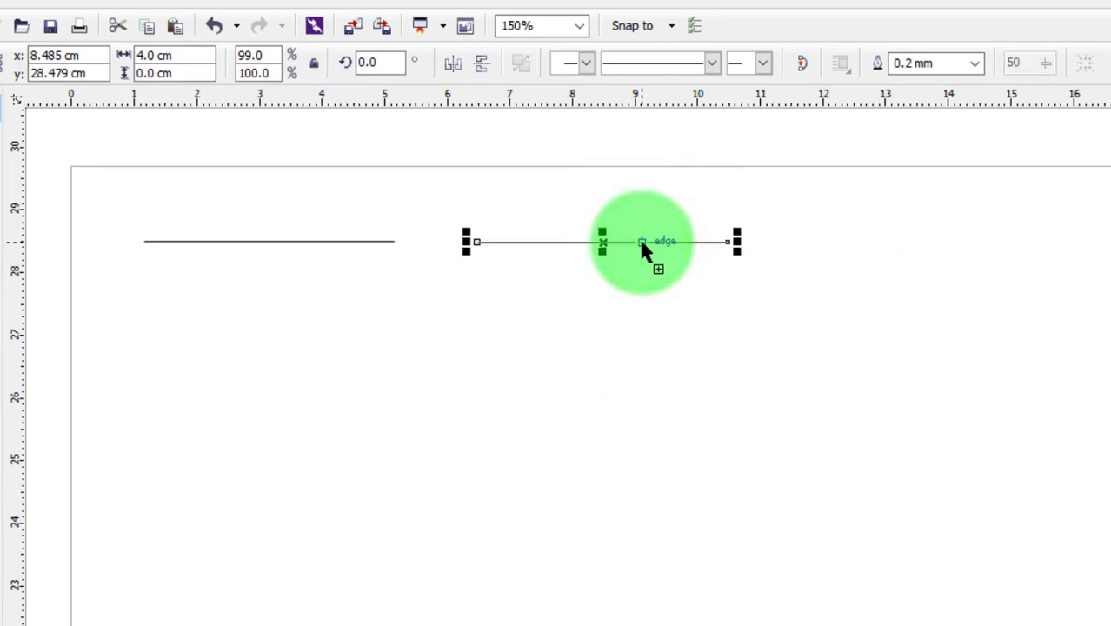
pyautogui.click(642, 243)
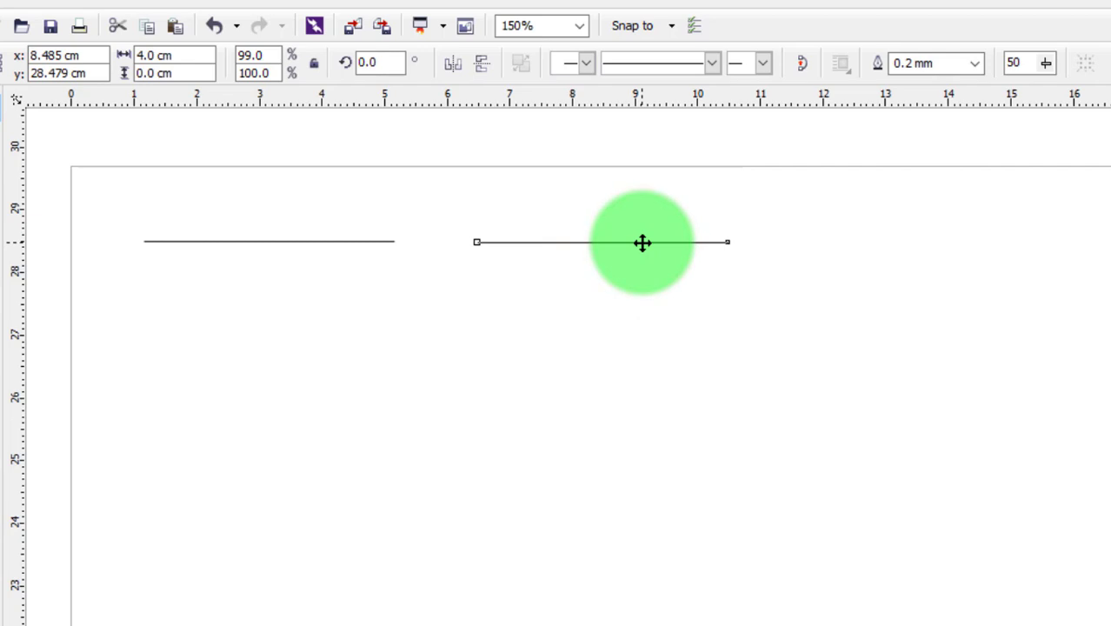
pyautogui.moveTo(641, 243); pyautogui.dragTo(953, 249)
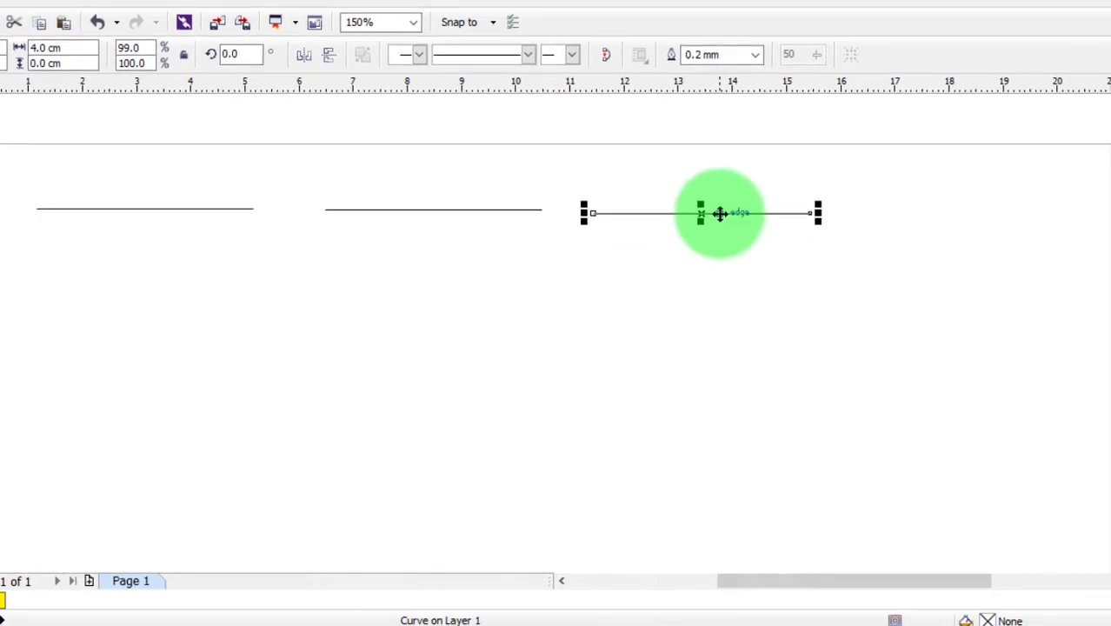
pyautogui.moveTo(720, 213); pyautogui.dragTo(972, 217)
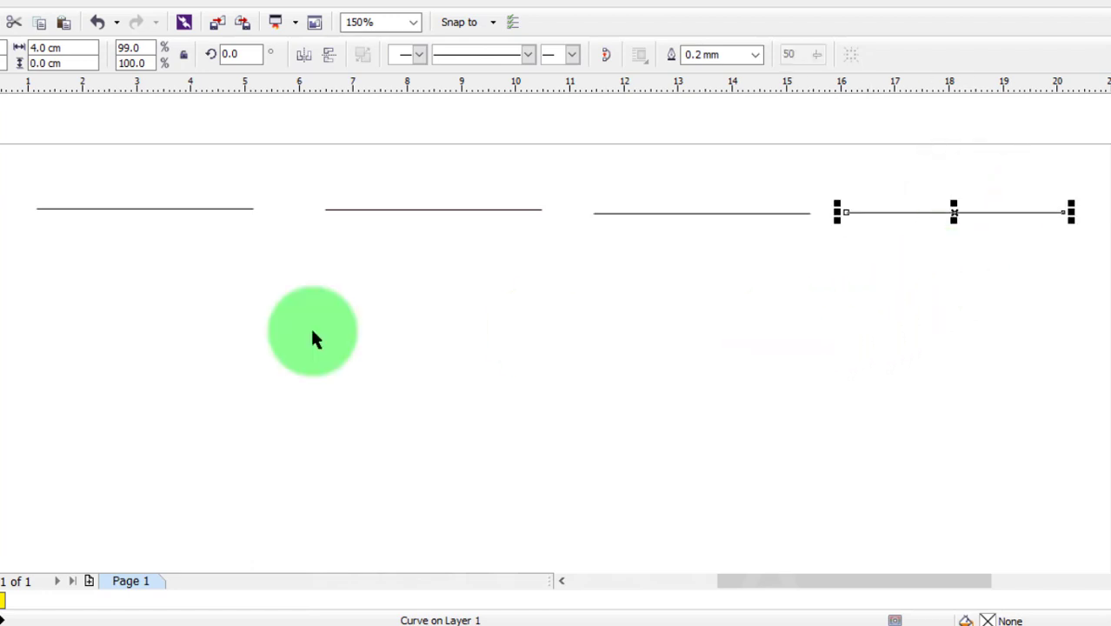
# Duplicate the whole row of four lines about 2 cm below itself and delete the duplicated row.
pyautogui.moveTo(2, 143); pyautogui.dragTo(1093, 300)
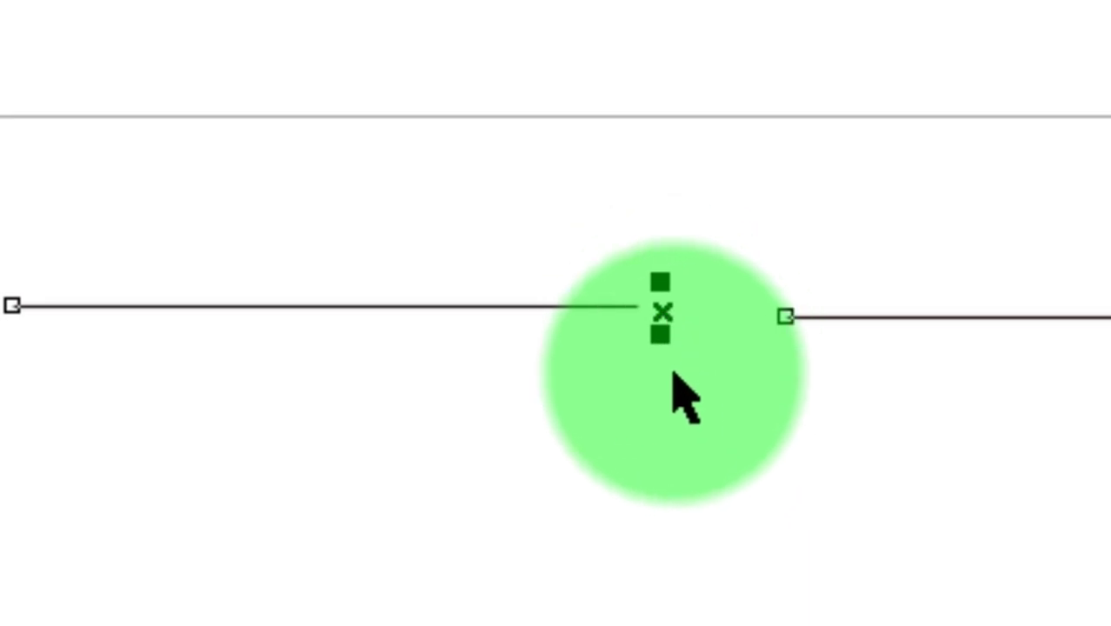
pyautogui.click(663, 308)
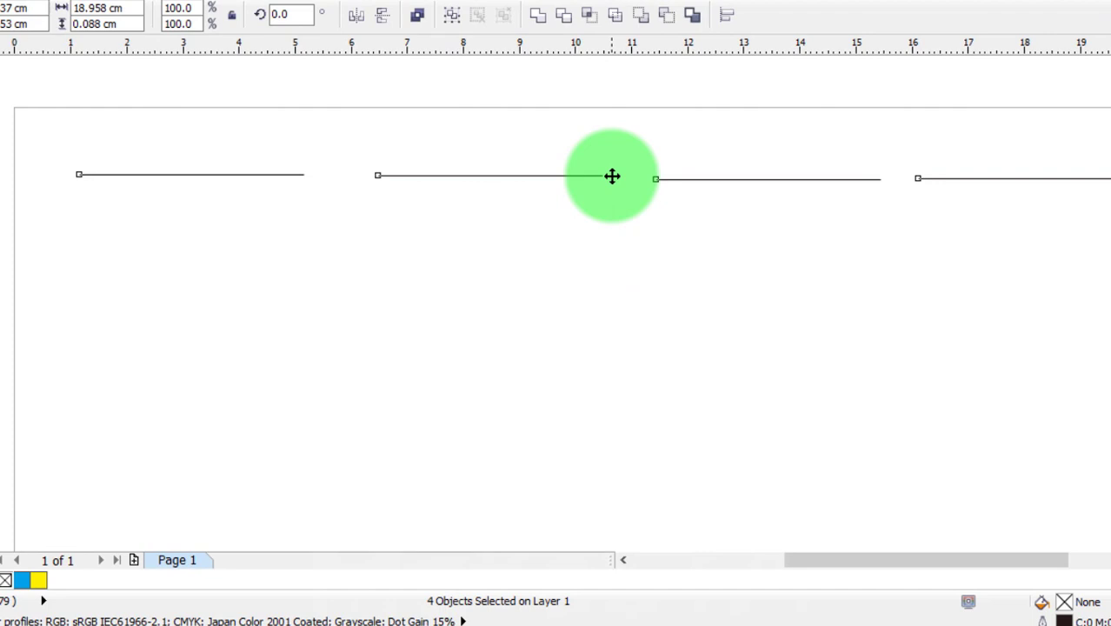
pyautogui.moveTo(612, 179); pyautogui.dragTo(601, 292)
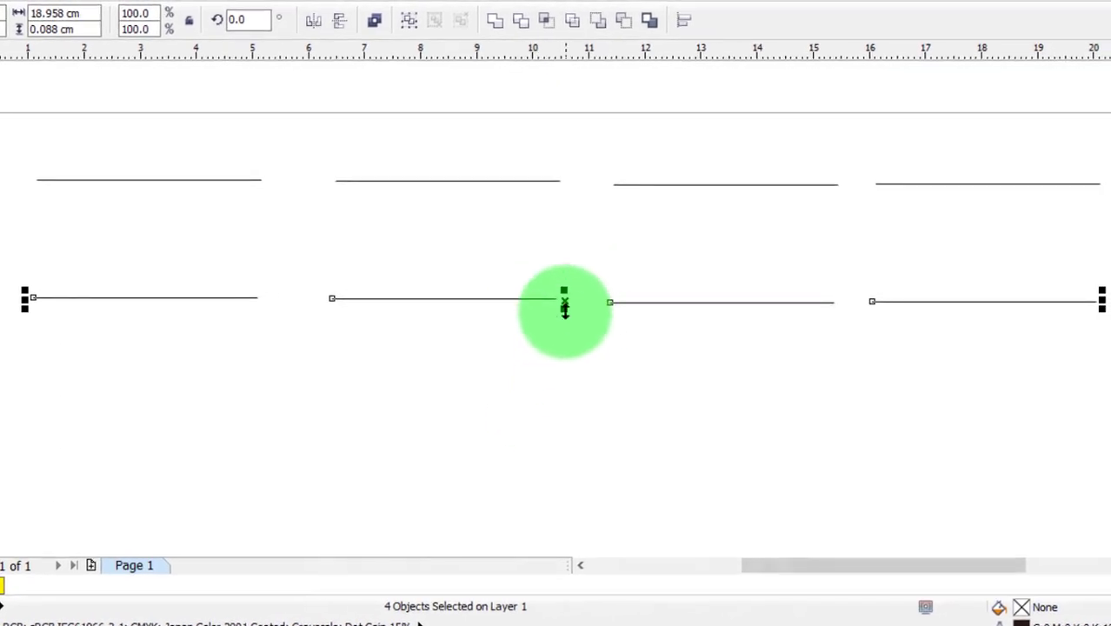
pyautogui.press('Delete')
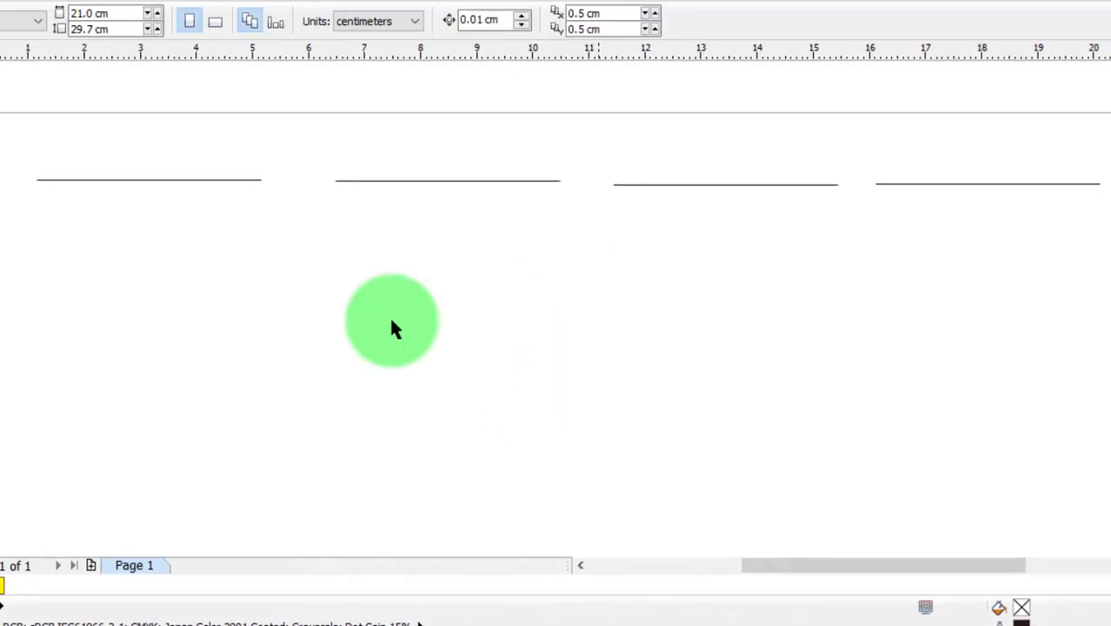
# Duplicate the row of four lines about 2 cm lower, and duplicate both rows about 4 cm lower to make four rows.
pyautogui.moveTo(5, 125); pyautogui.dragTo(1106, 246)
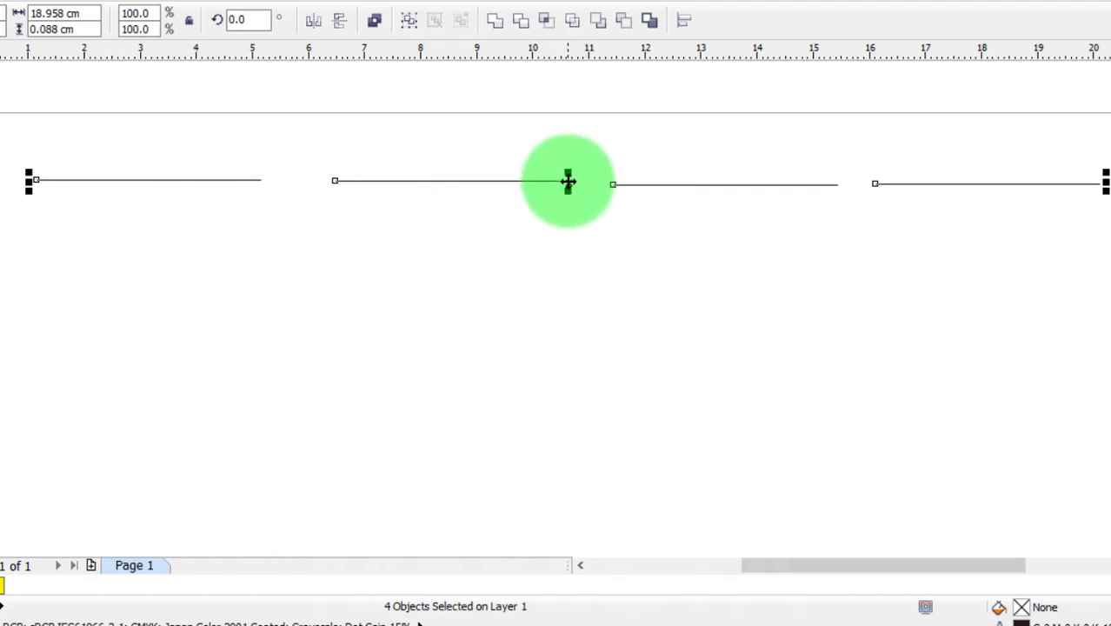
pyautogui.moveTo(568, 181); pyautogui.dragTo(558, 293)
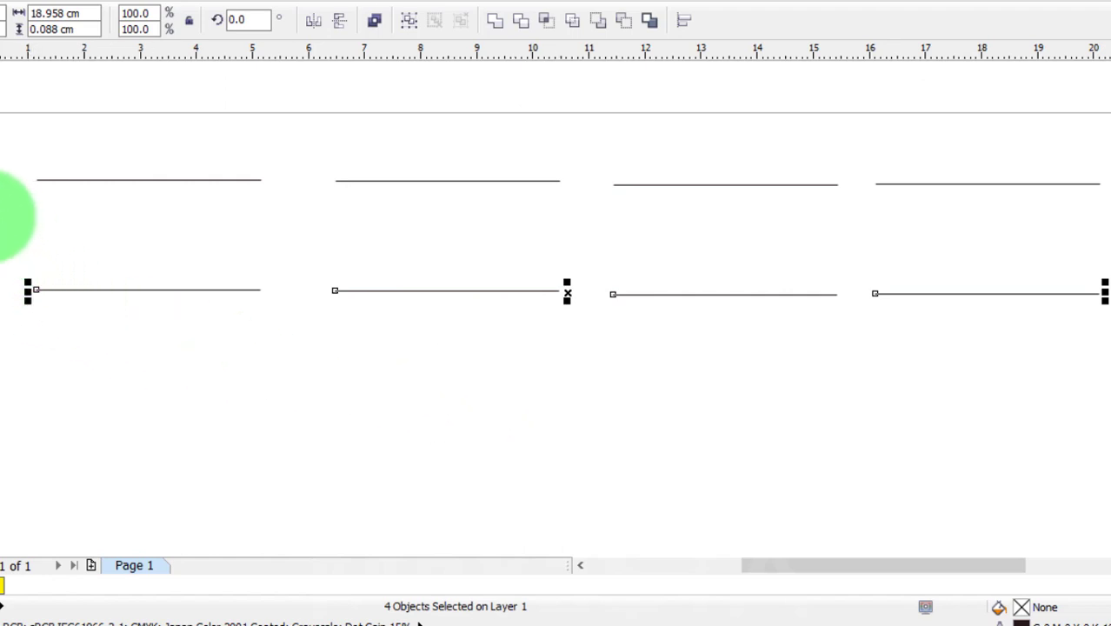
pyautogui.moveTo(3, 131); pyautogui.dragTo(1104, 344)
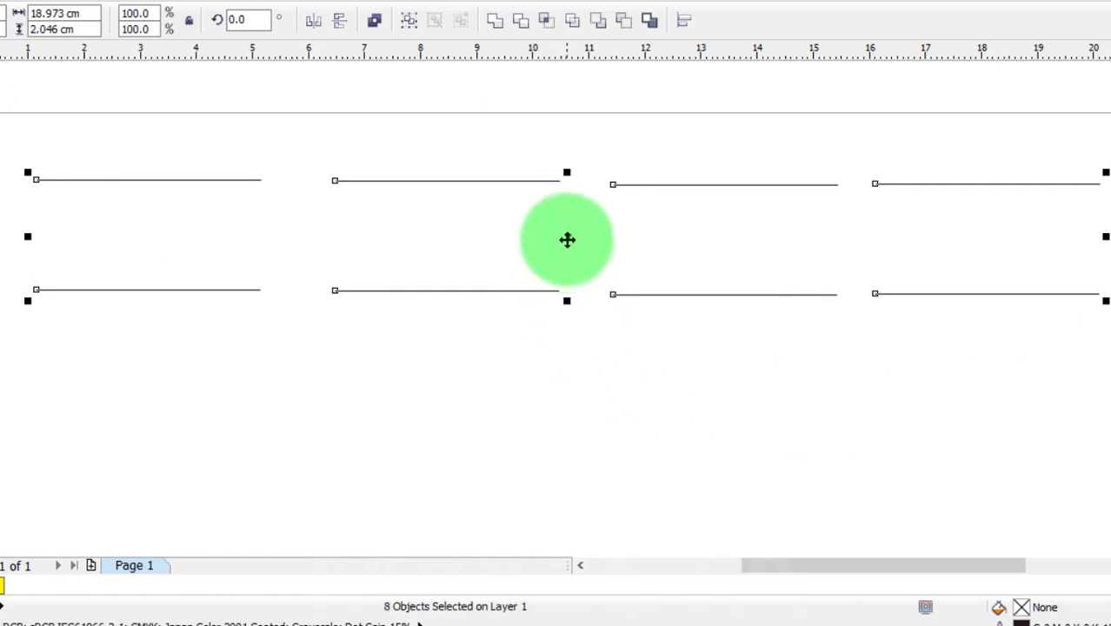
pyautogui.moveTo(567, 240); pyautogui.dragTo(578, 464)
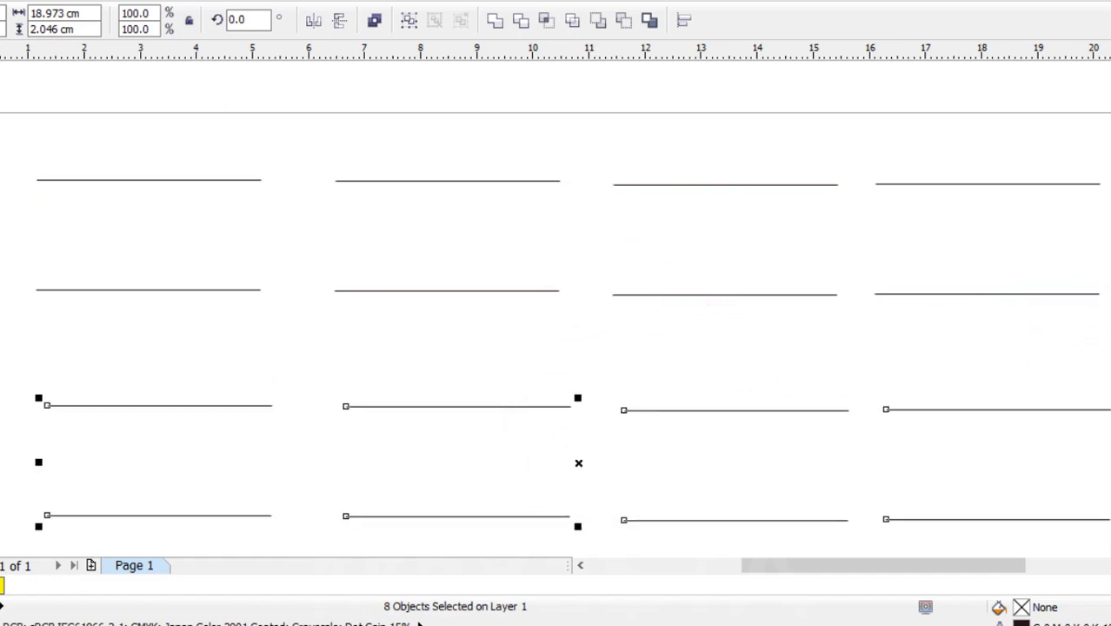
pyautogui.scroll(-2, 554, 326)
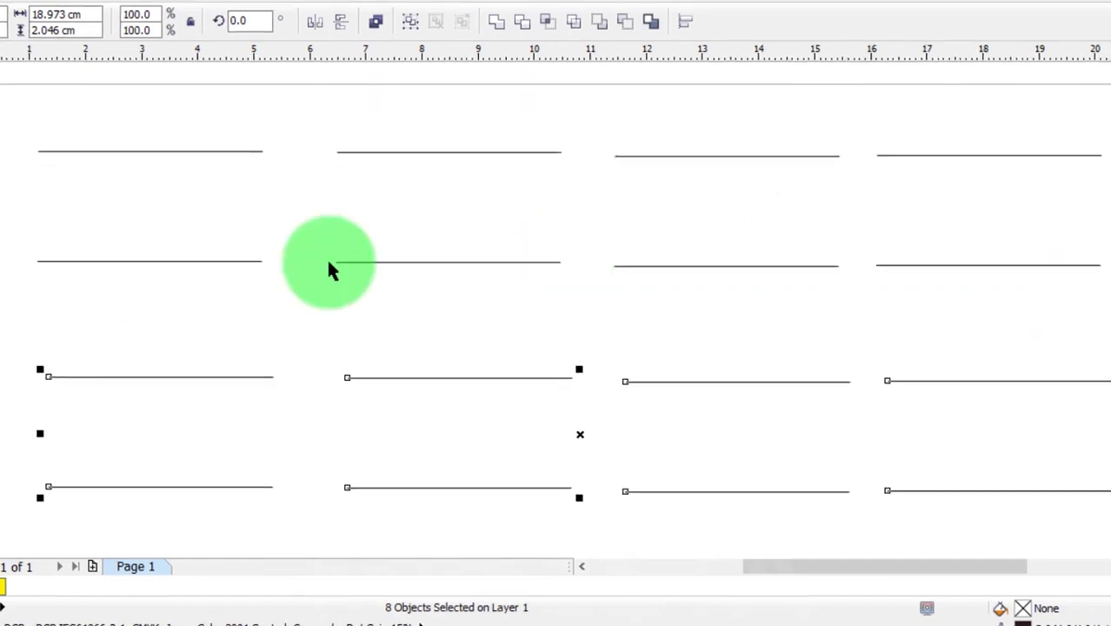
pyautogui.click(13, 198)
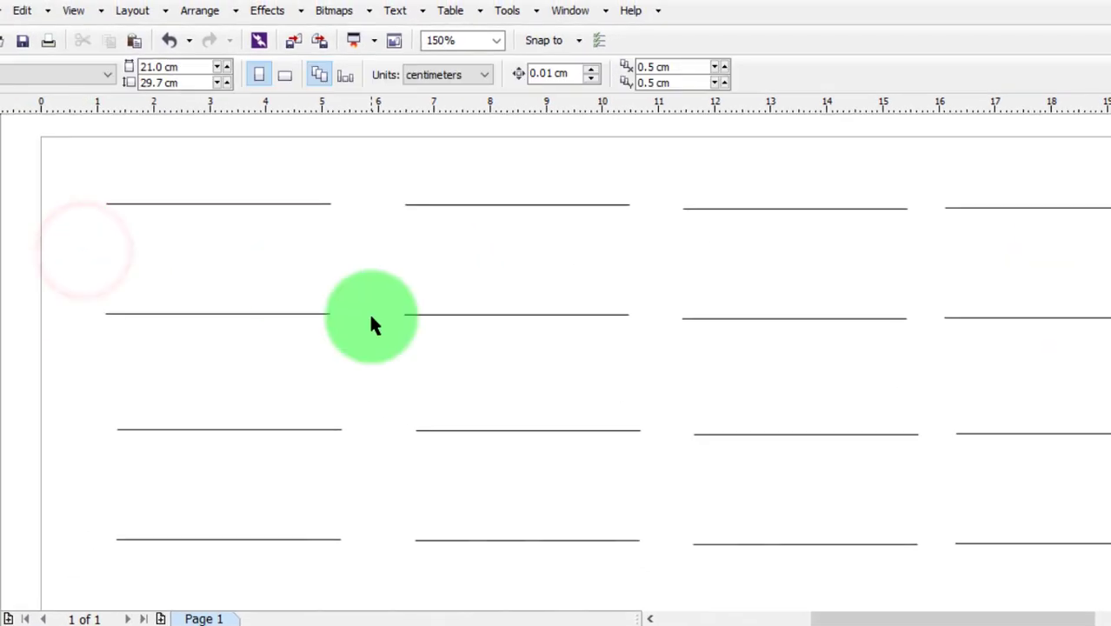
# Set the length of the second line in the first row to 3 cm.
pyautogui.click(482, 206)
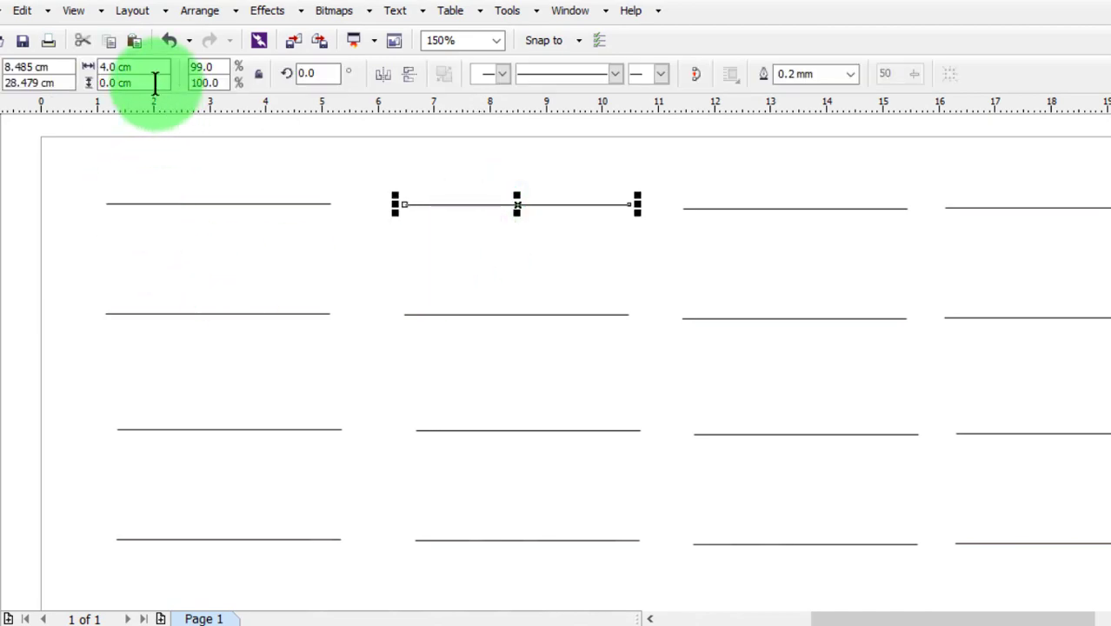
pyautogui.click(159, 69)
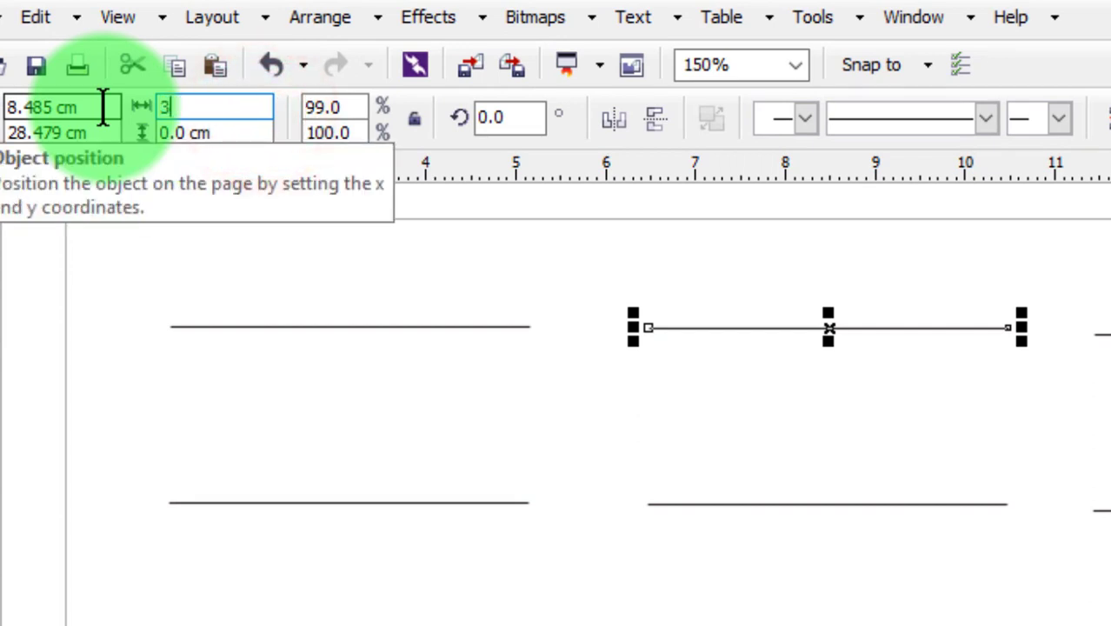
pyautogui.write('3')
pyautogui.press('Return')
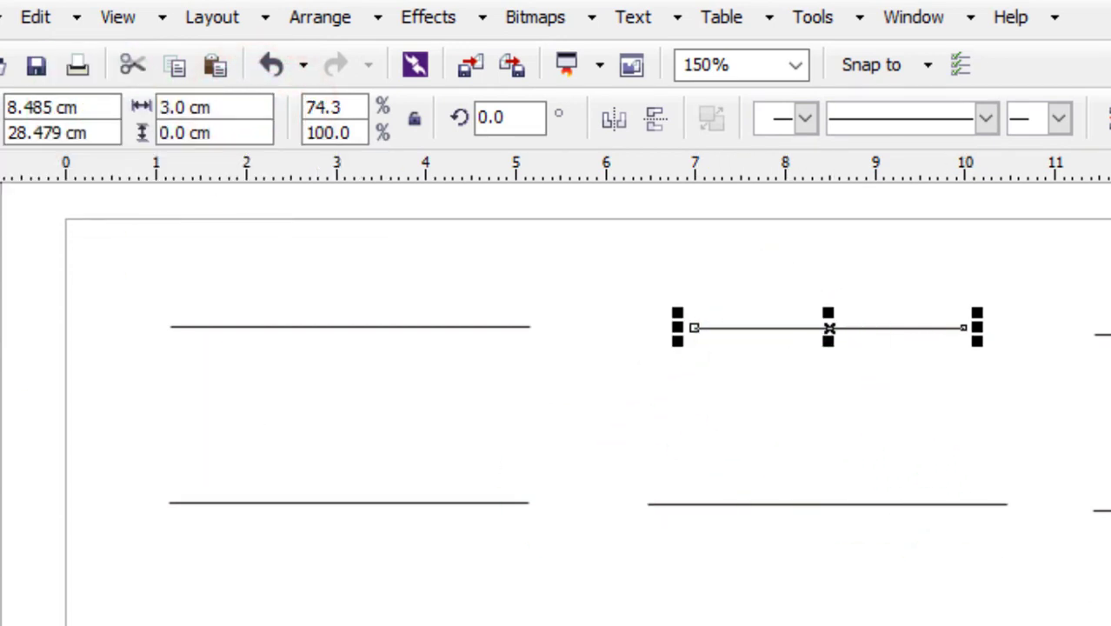
# Set the length of the third line in the first row to 2 cm and deselect it.
pyautogui.click(242, 116)
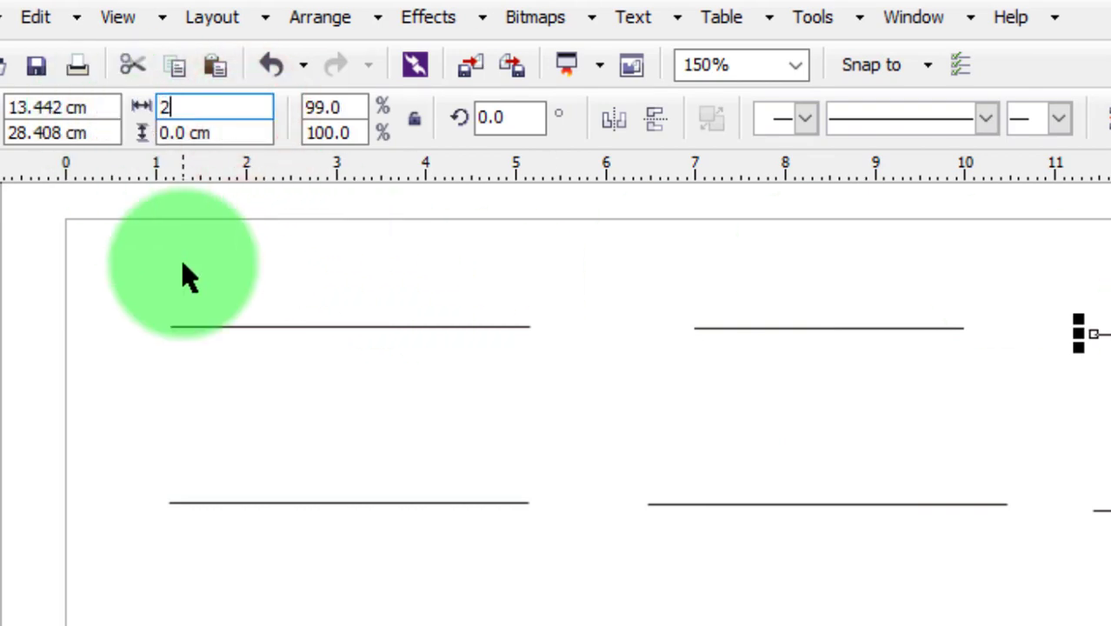
pyautogui.write('2')
pyautogui.press('Return')
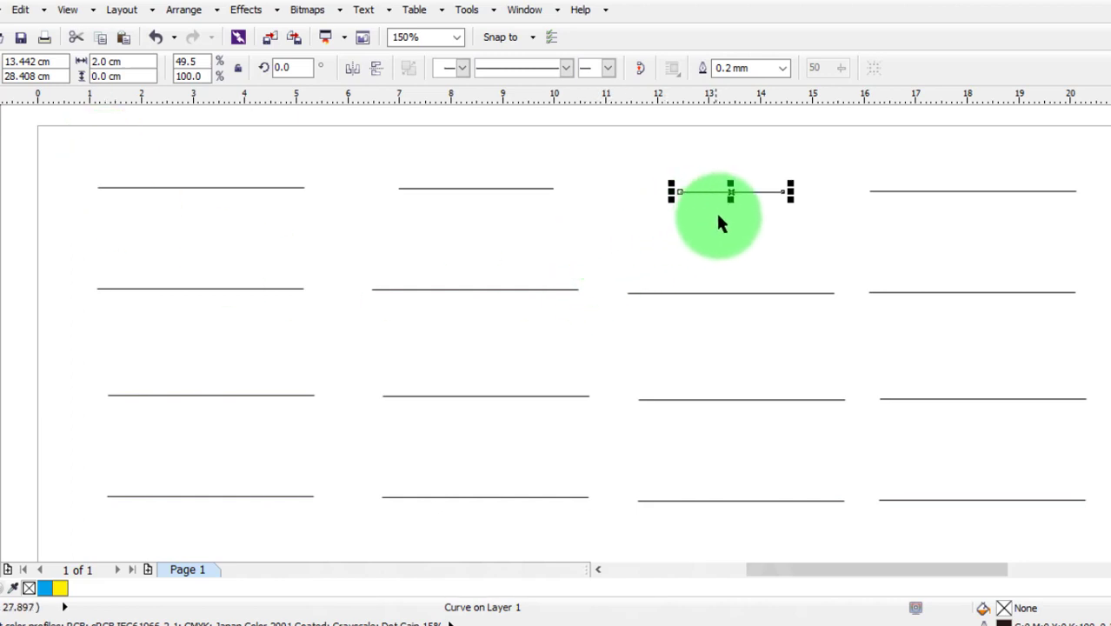
pyautogui.click(832, 220)
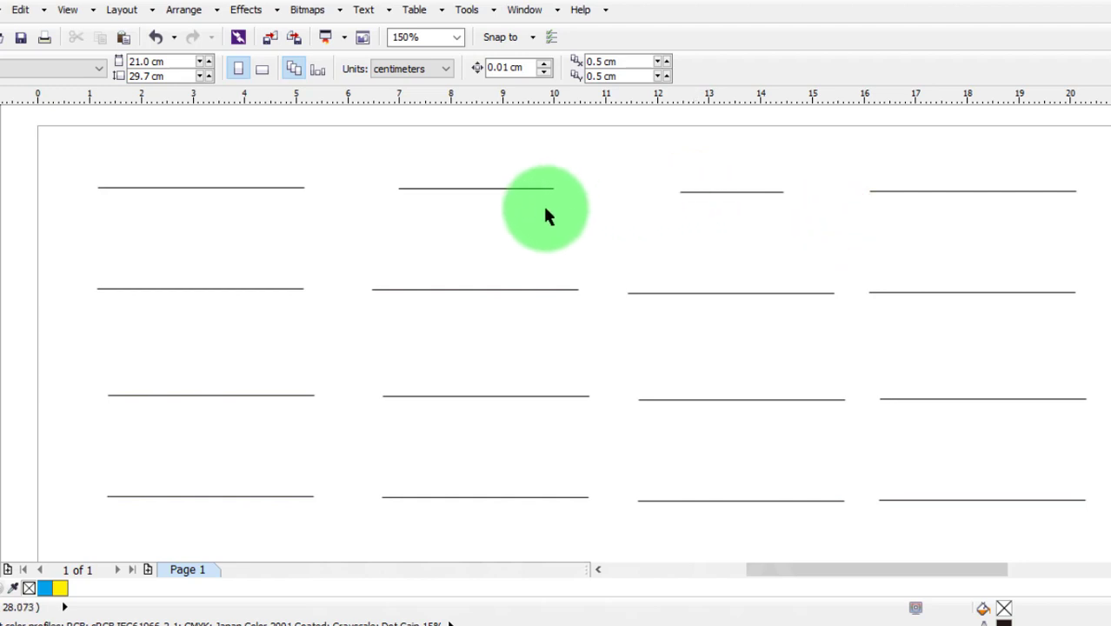
# Set the outline width of the second line in the first row to 0.5 mm.
pyautogui.click(481, 189)
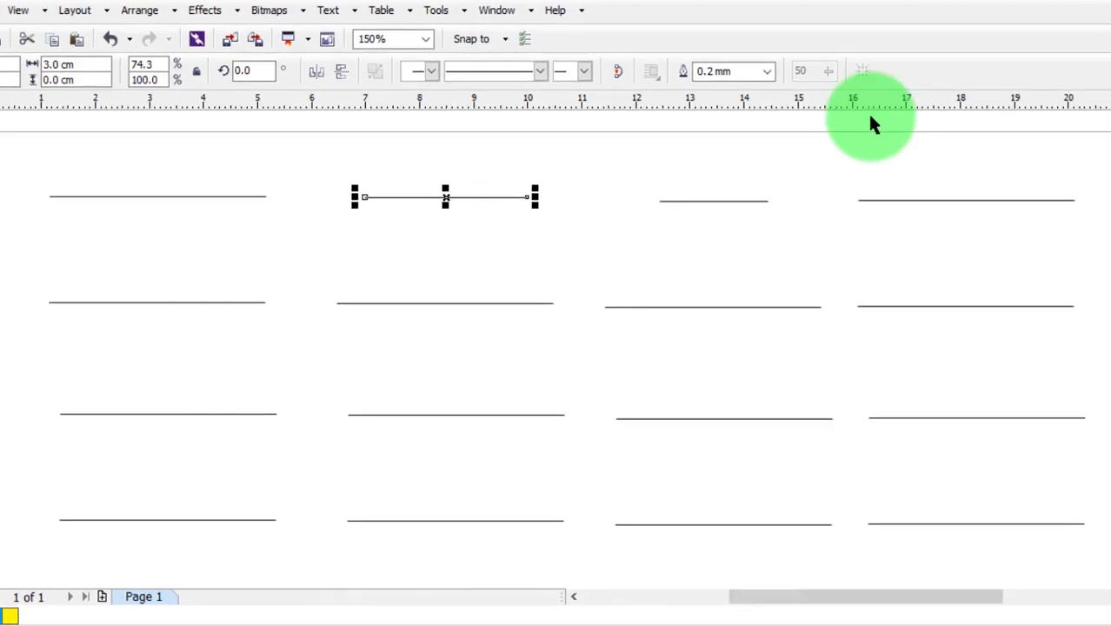
pyautogui.click(767, 71)
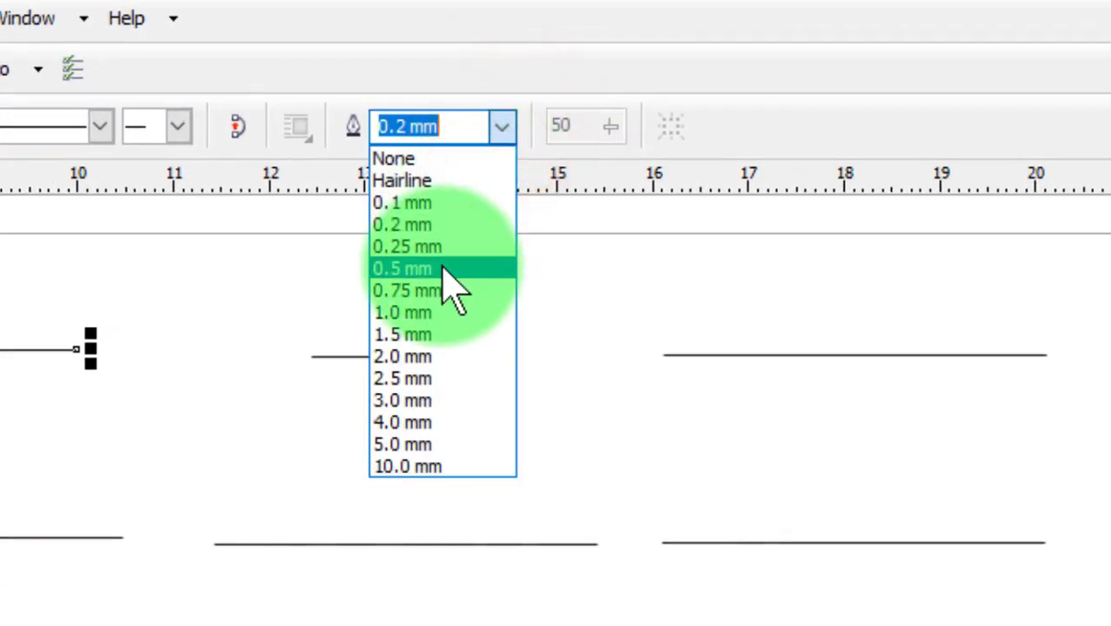
pyautogui.click(439, 269)
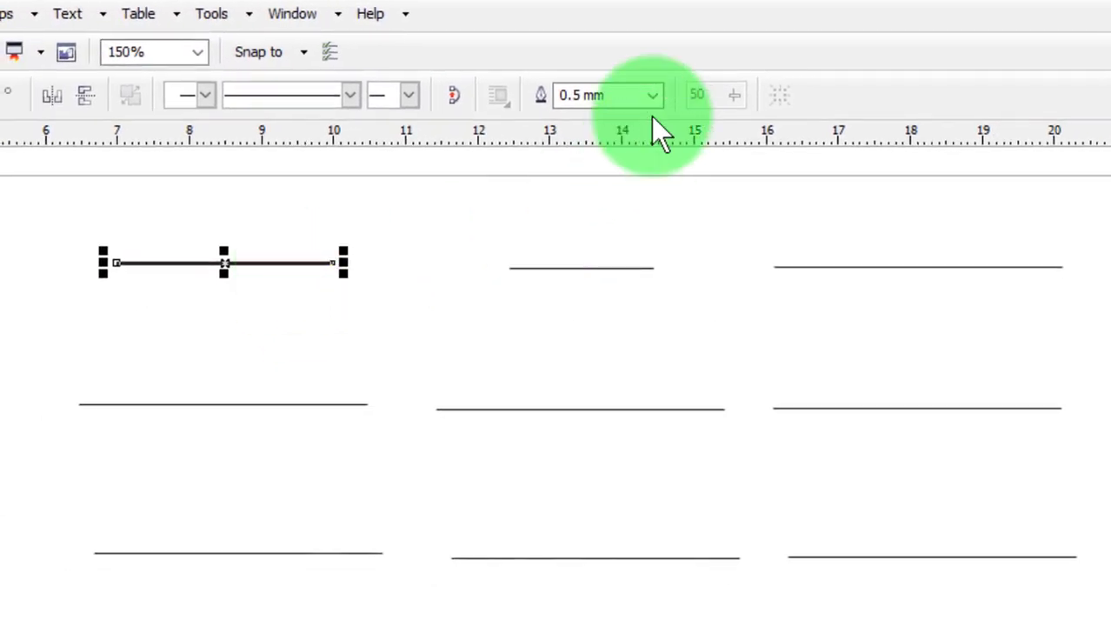
# Set the outline width of the third line in the first row to 1.0 mm.
pyautogui.click(615, 270)
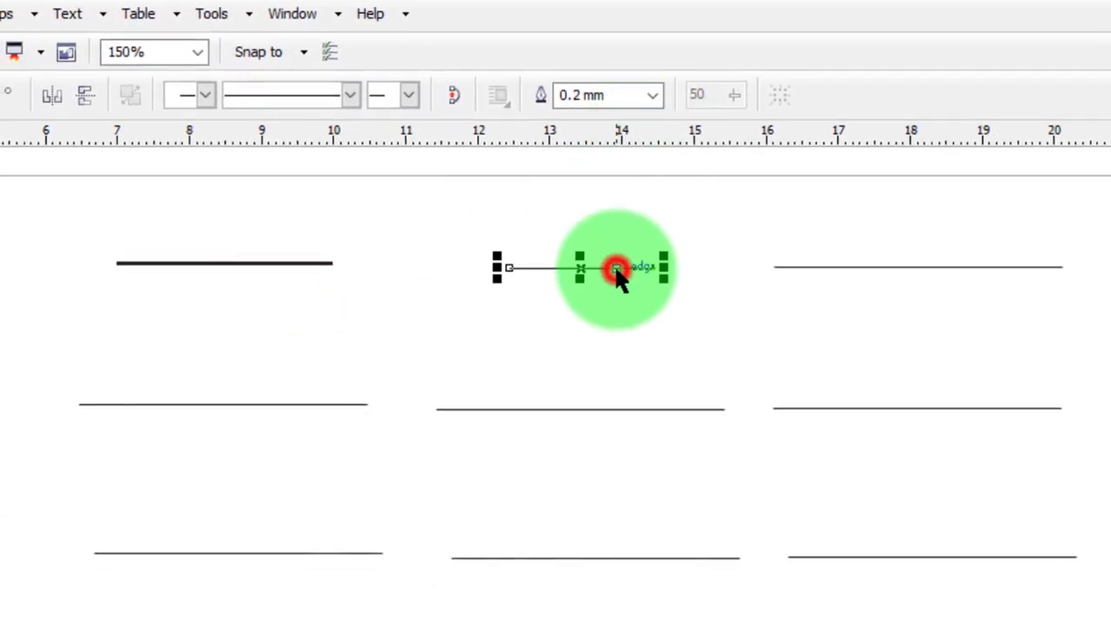
pyautogui.click(653, 95)
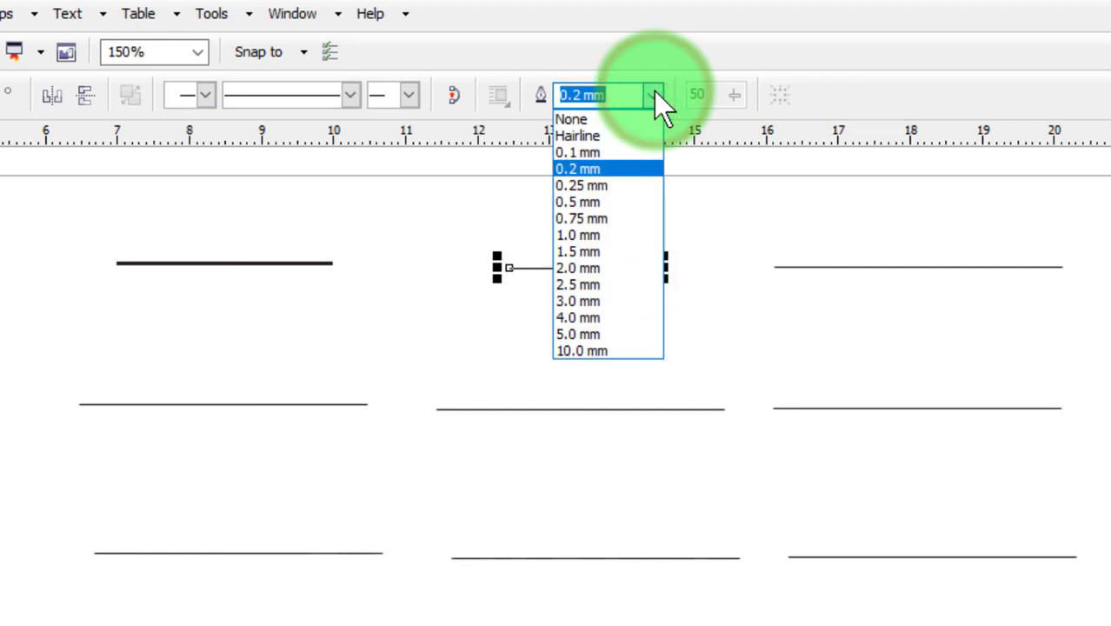
pyautogui.click(610, 235)
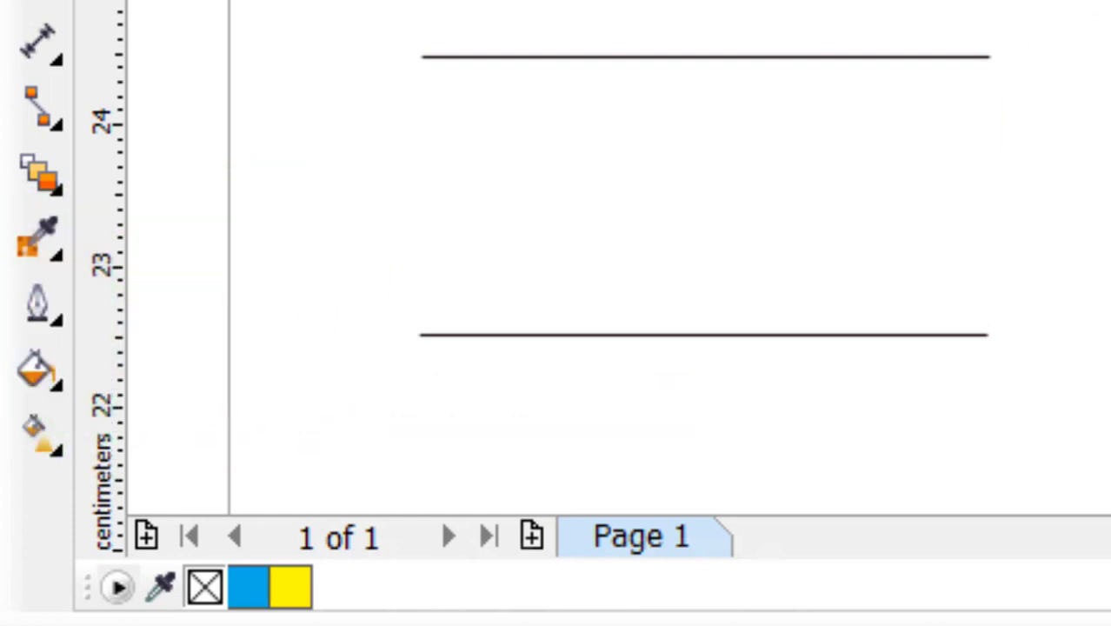
# Set the outline width of the second row's first line to 1 mm and of its other three lines to 0.5 mm.
pyautogui.click(35, 303)
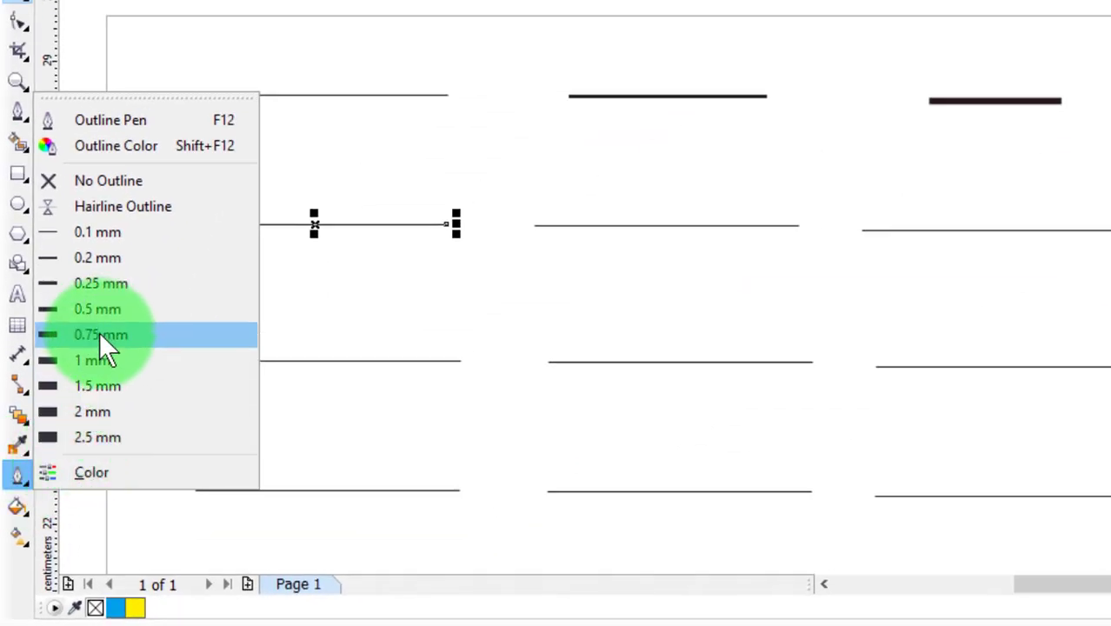
pyautogui.click(101, 359)
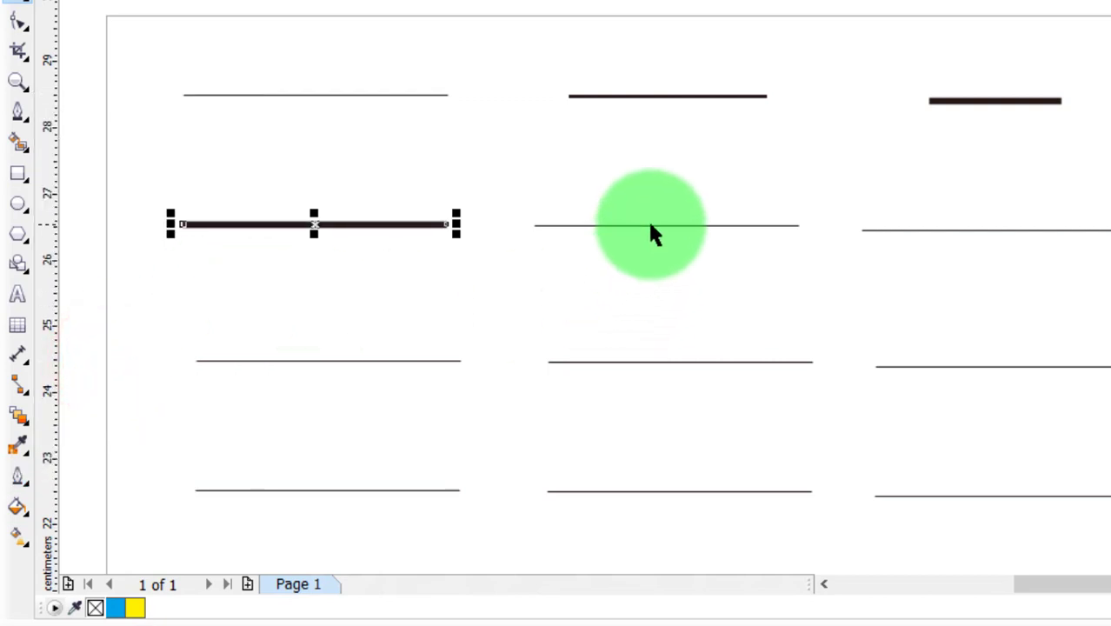
pyautogui.click(652, 226)
pyautogui.moveTo(503, 146); pyautogui.dragTo(1110, 293)
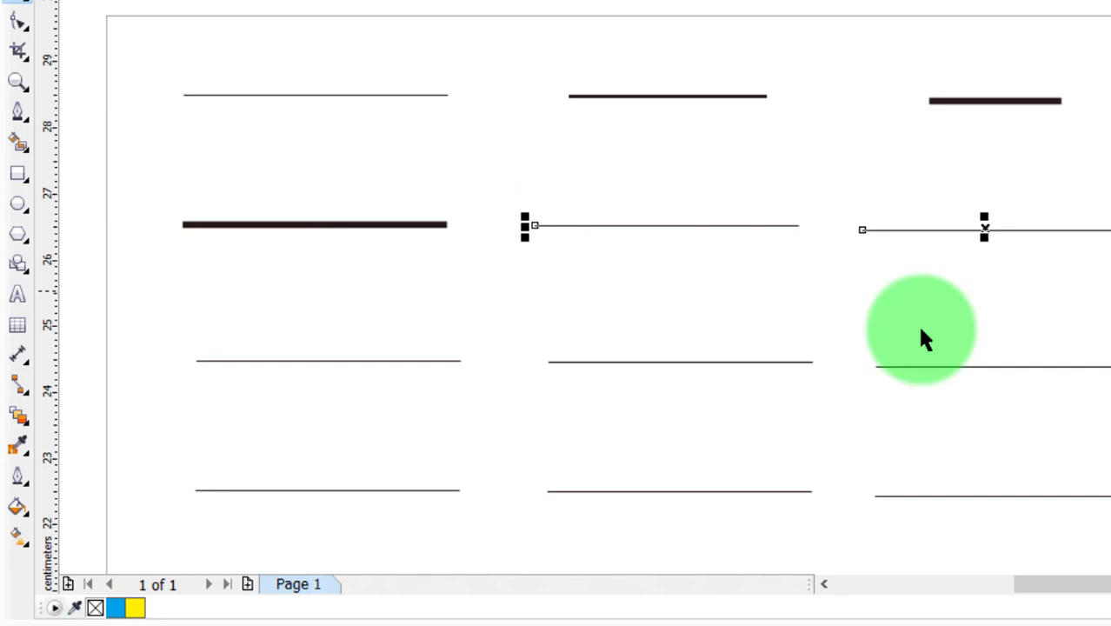
pyautogui.click(18, 473)
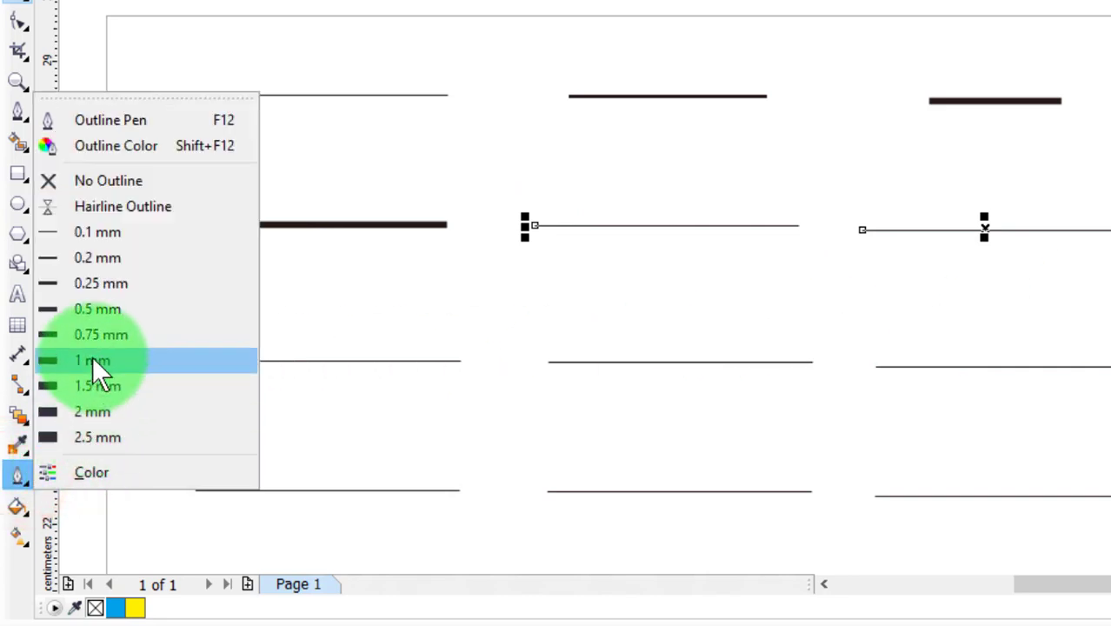
pyautogui.click(114, 306)
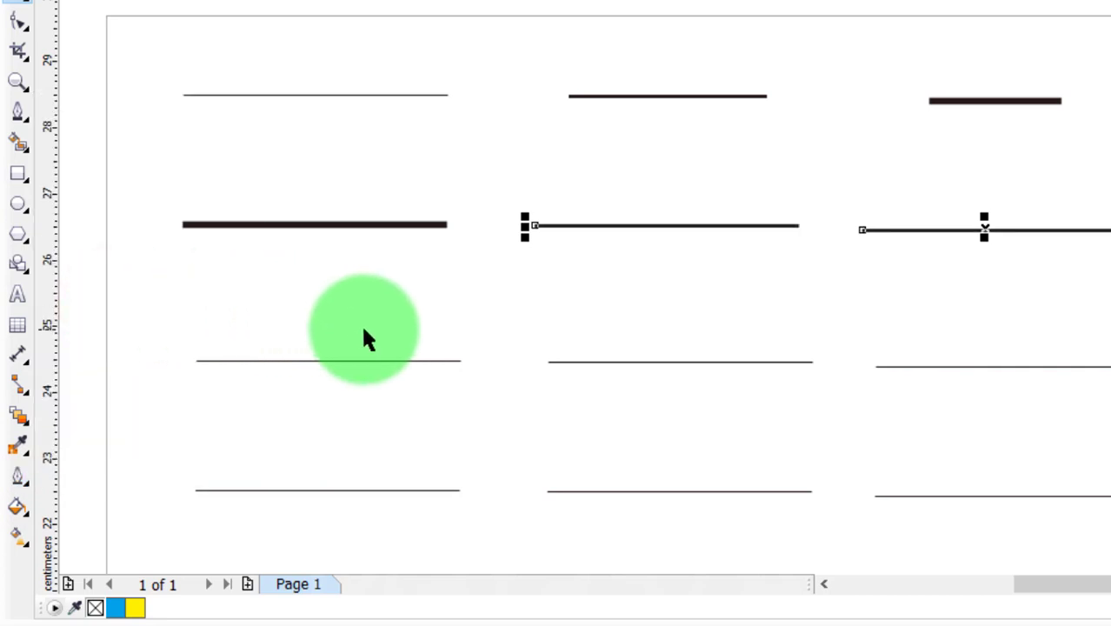
# Set the outline width of the first two lines in the third row to 3 mm with Outline Pen.
pyautogui.moveTo(163, 295); pyautogui.dragTo(852, 425)
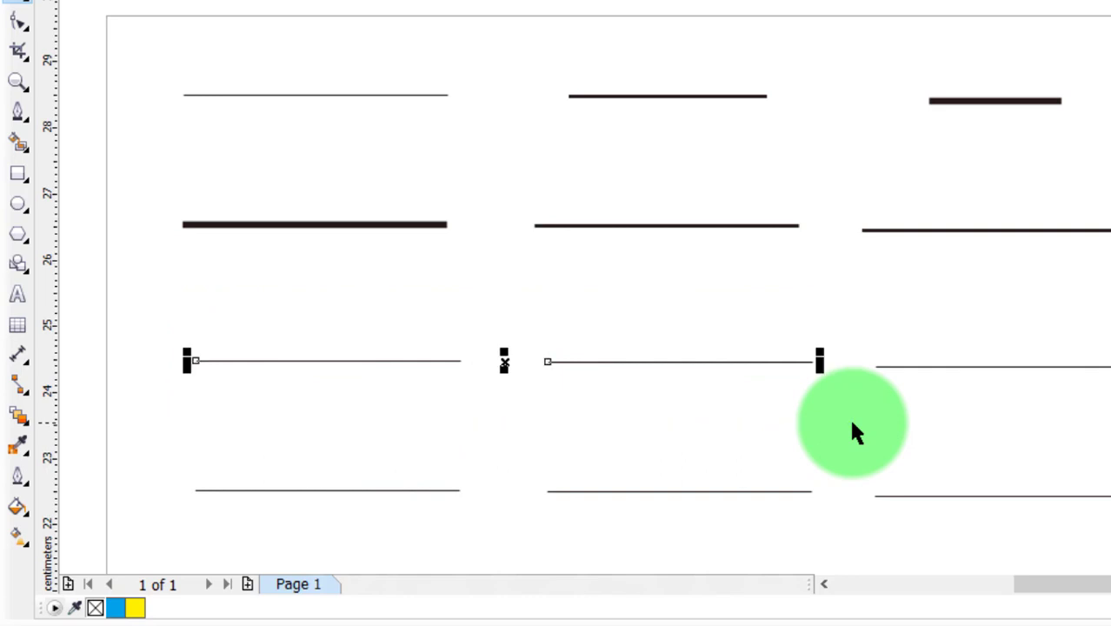
pyautogui.click(15, 478)
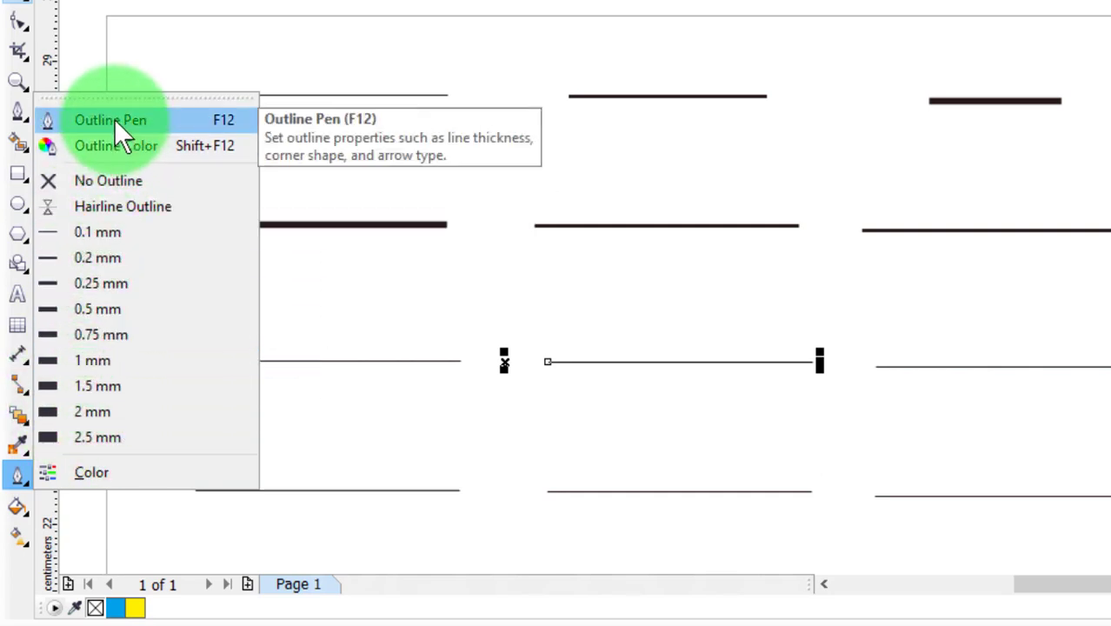
pyautogui.click(212, 123)
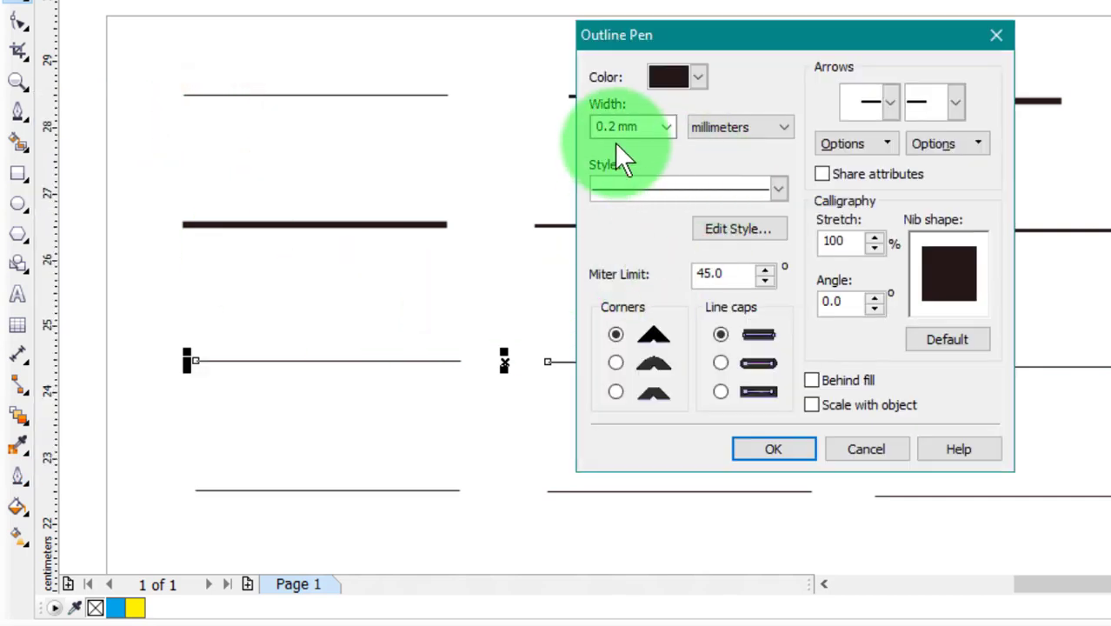
pyautogui.click(649, 127)
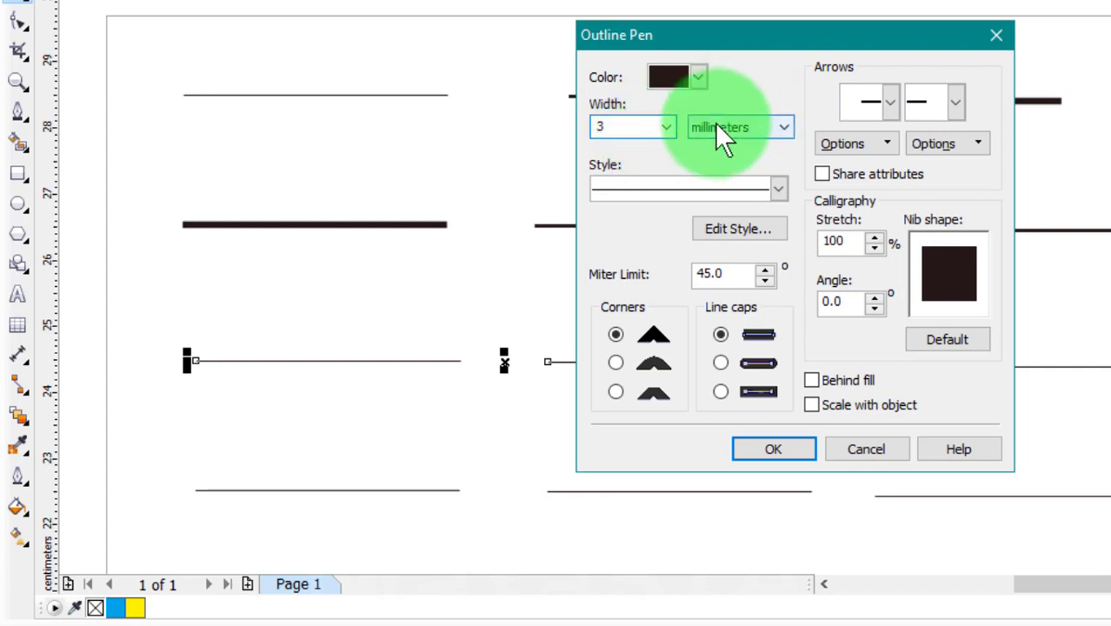
pyautogui.click(761, 443)
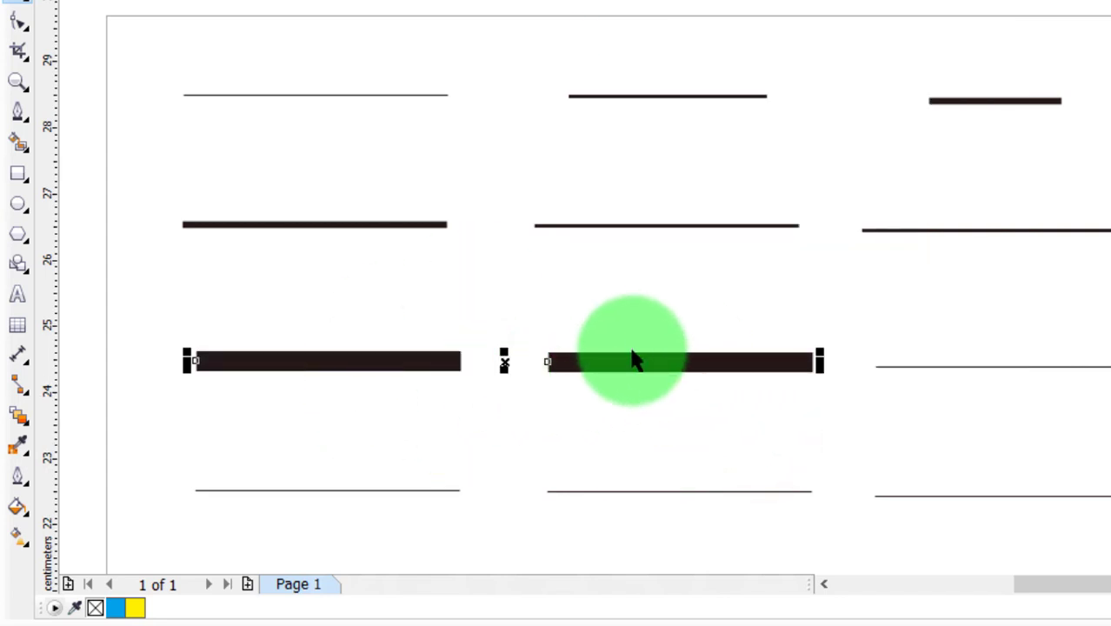
# Thicken the outline of the third line in the third row with Outline Pen.
pyautogui.click(917, 366)
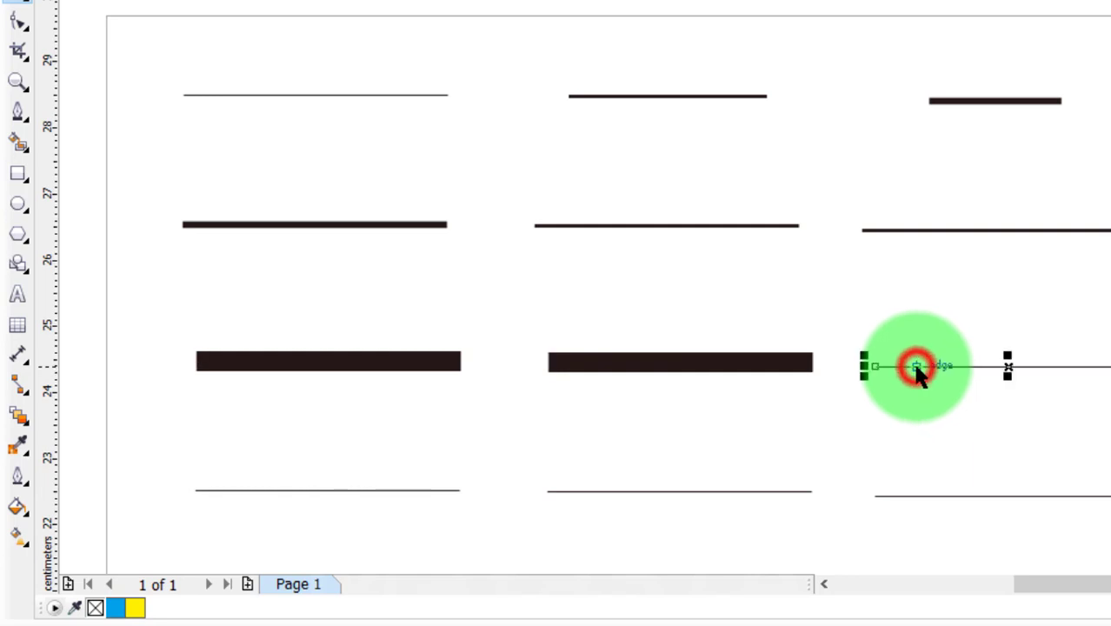
pyautogui.click(19, 475)
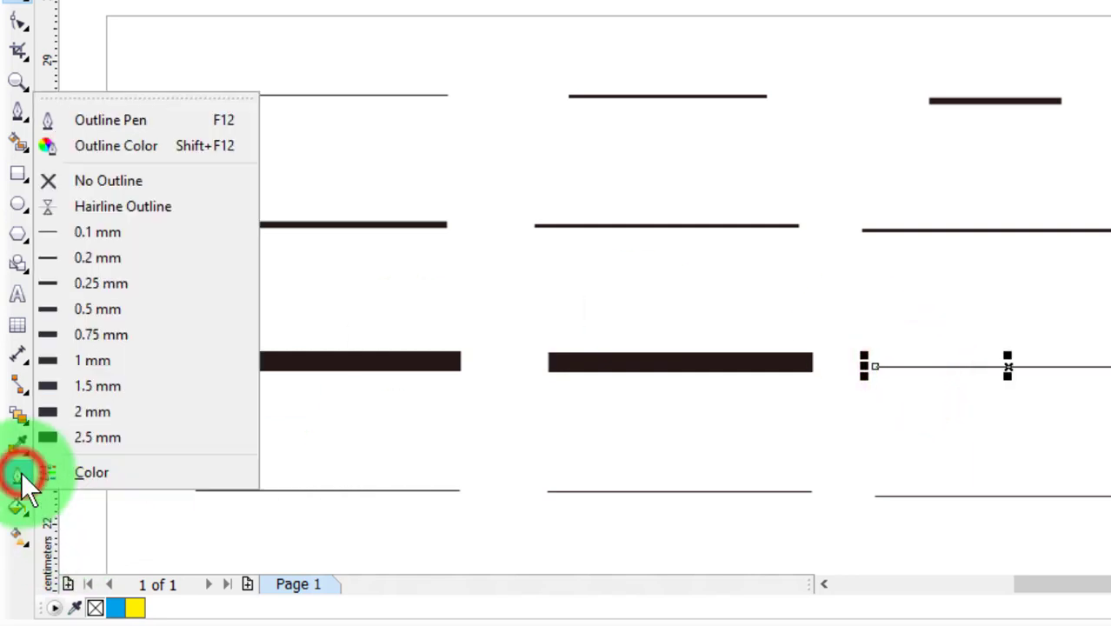
pyautogui.click(134, 116)
pyautogui.click(644, 126)
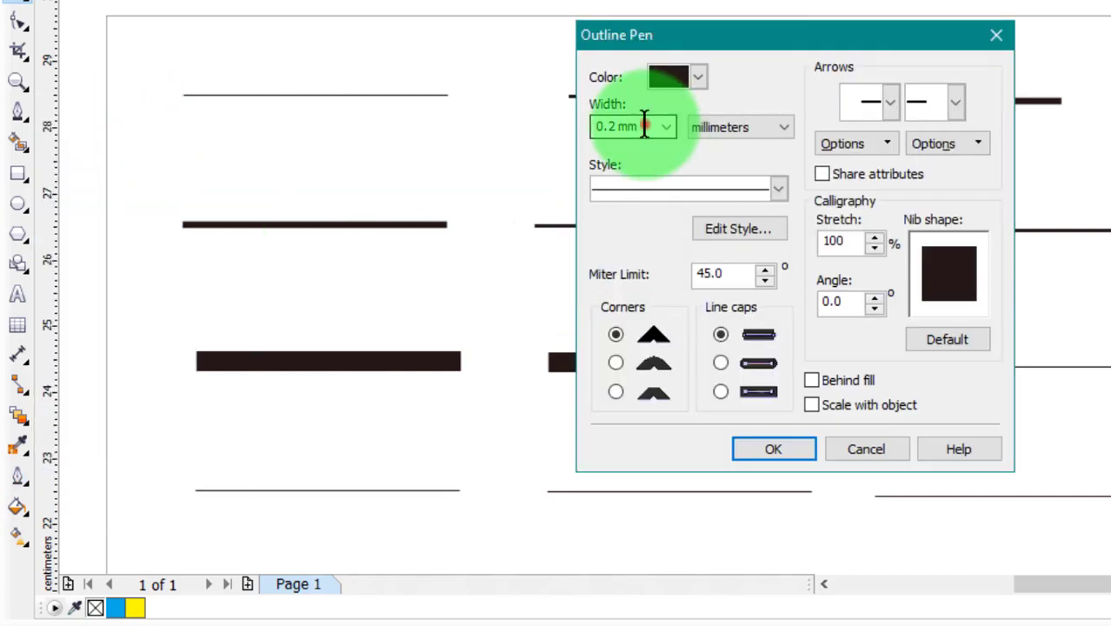
pyautogui.doubleClick(644, 126)
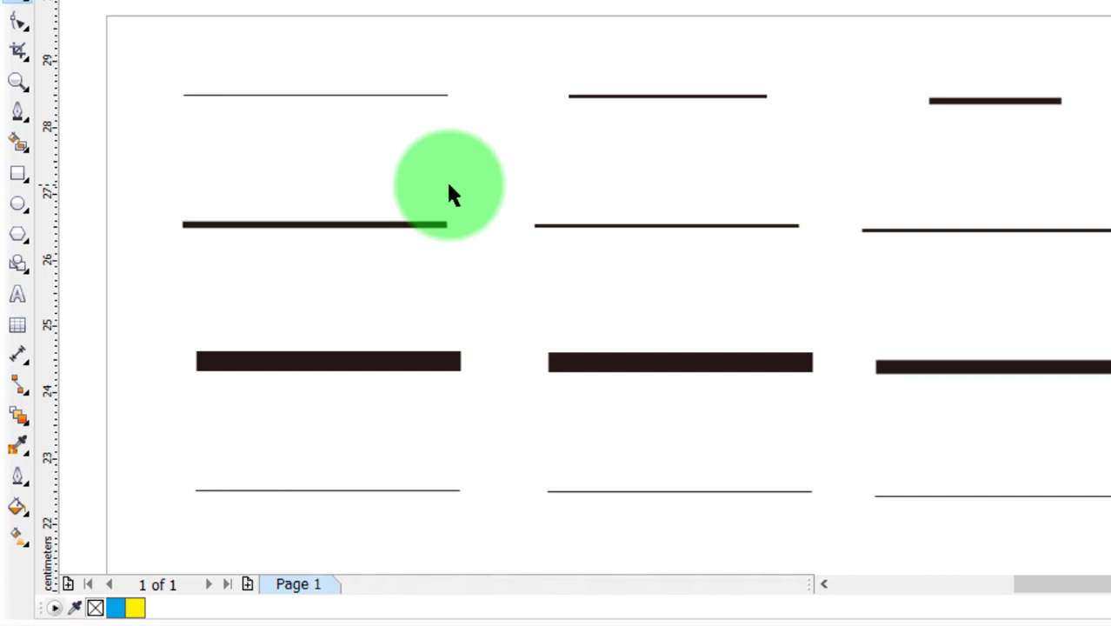
# Color the first row's outlines cyan for the first line, green for the second, and red for the third and fourth.
pyautogui.click(388, 96)
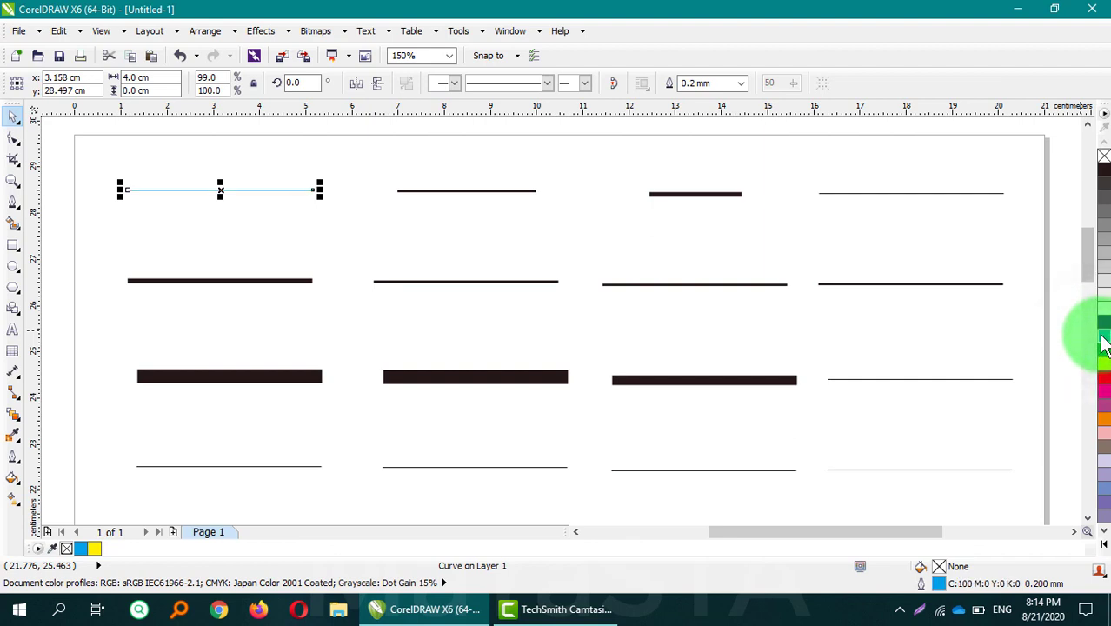
pyautogui.click(491, 191)
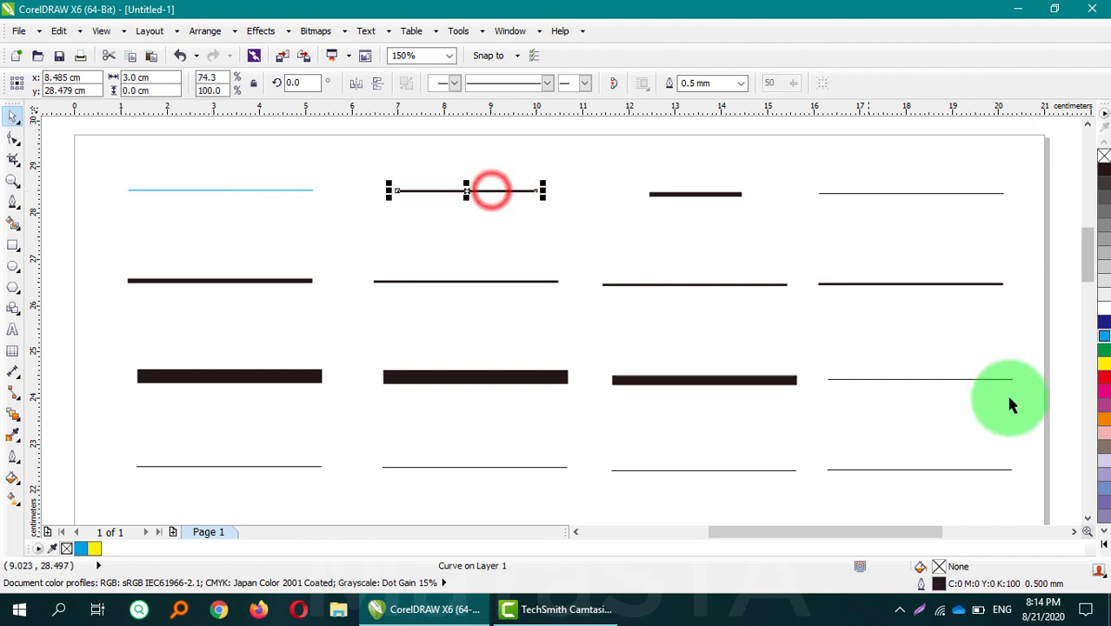
pyautogui.rightClick(1102, 348)
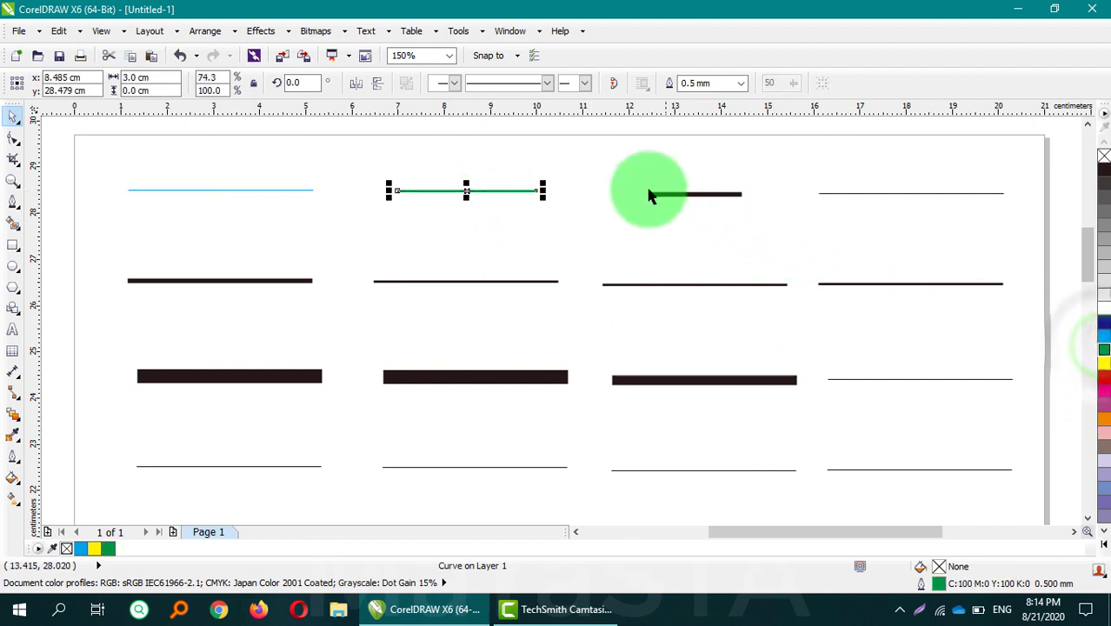
pyautogui.moveTo(611, 159); pyautogui.dragTo(1048, 231)
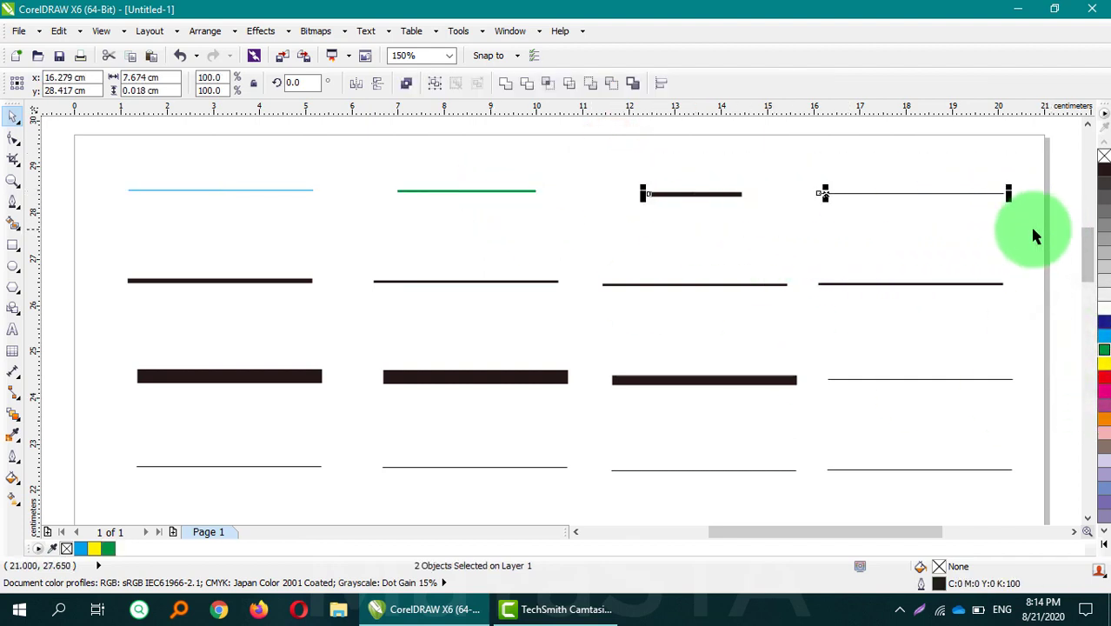
pyautogui.rightClick(1104, 383)
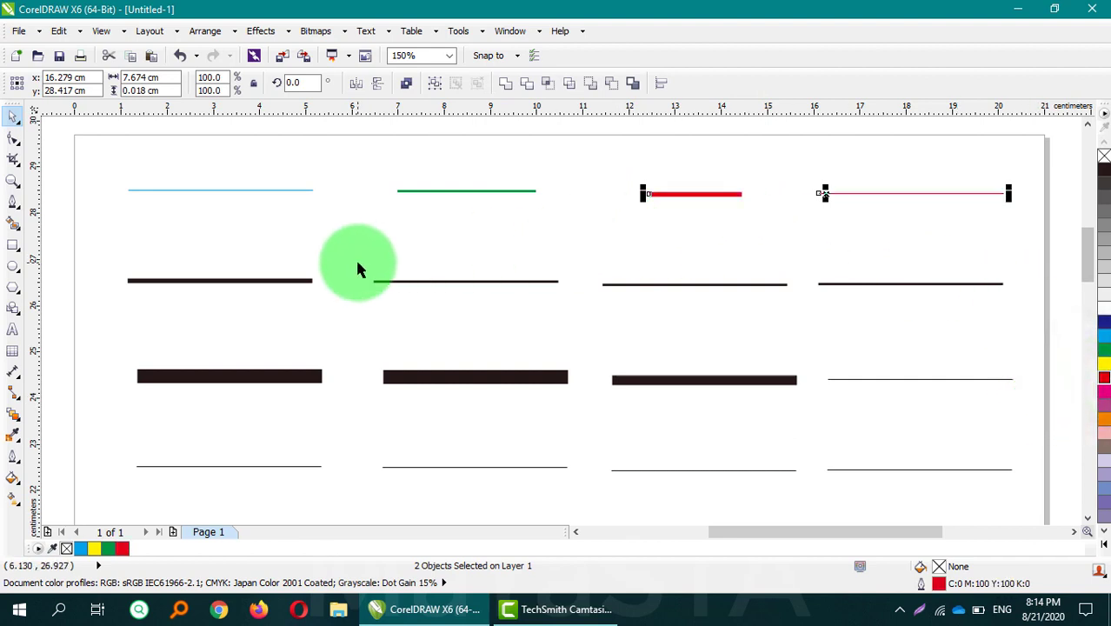
# Browse the Outline Color palette for the first two lines in the second row and switch to the CMYK color model.
pyautogui.moveTo(81, 242); pyautogui.dragTo(590, 319)
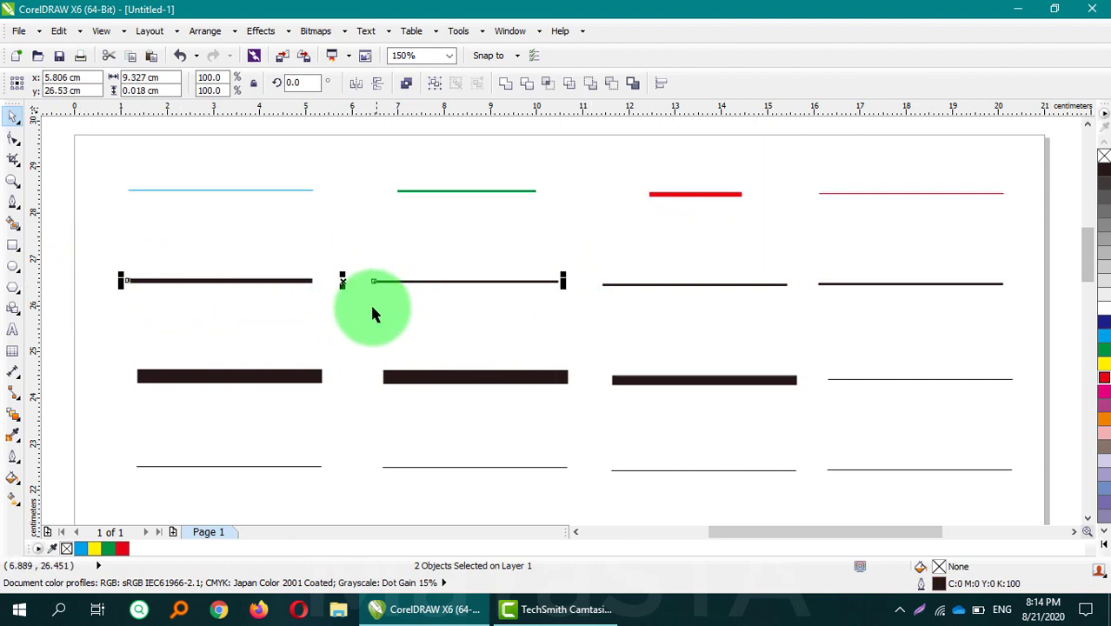
pyautogui.click(12, 459)
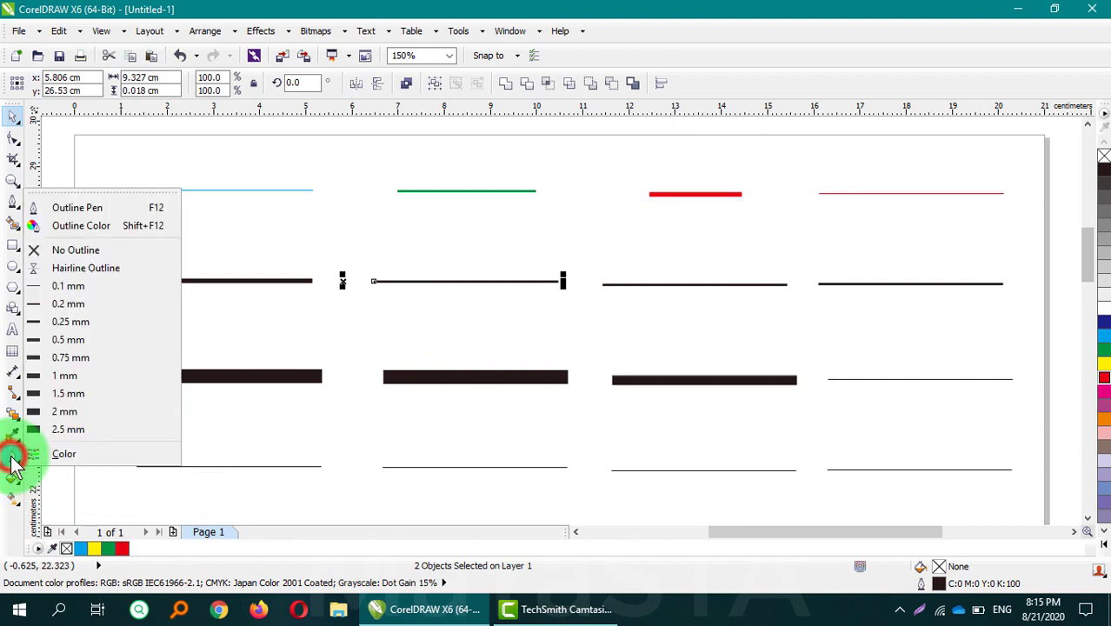
pyautogui.click(78, 230)
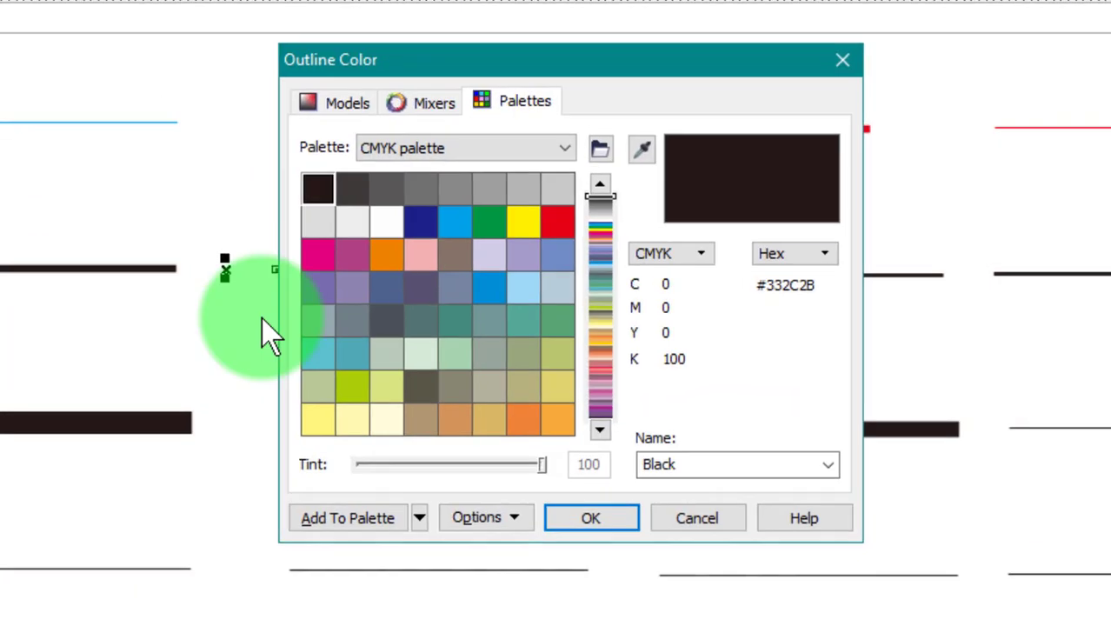
pyautogui.moveTo(486, 68); pyautogui.dragTo(834, 26)
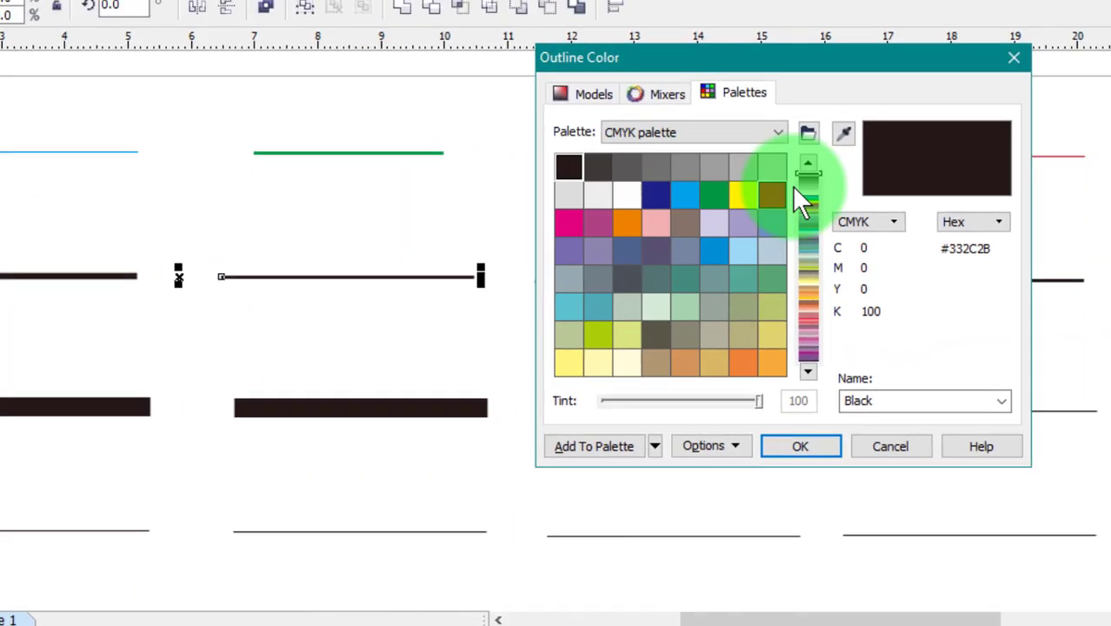
pyautogui.moveTo(808, 204); pyautogui.dragTo(817, 315)
pyautogui.click(611, 272)
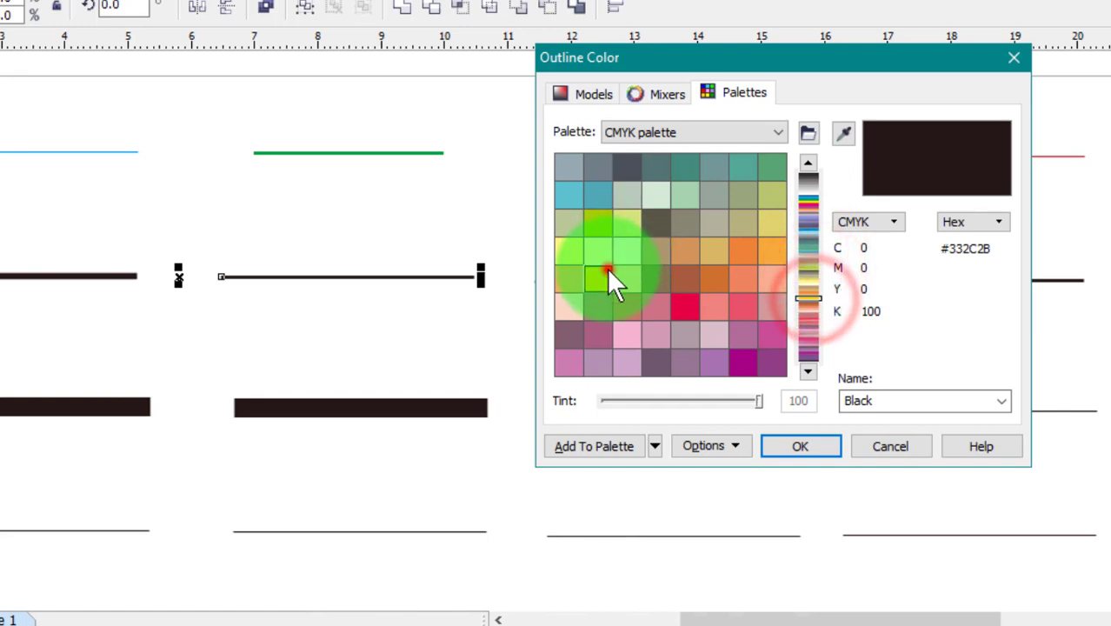
pyautogui.click(604, 98)
# Try a yellow and several green outline shades in the CMYK model, ending on C 65, M 0, Y 100, K 0.
pyautogui.click(761, 194)
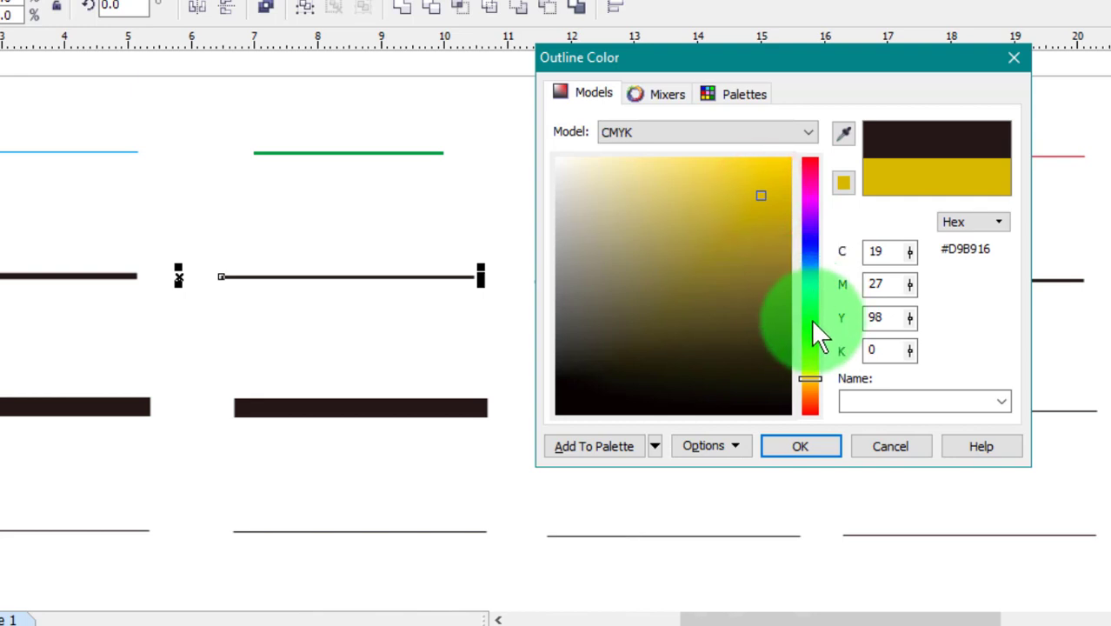
pyautogui.click(810, 324)
pyautogui.click(782, 165)
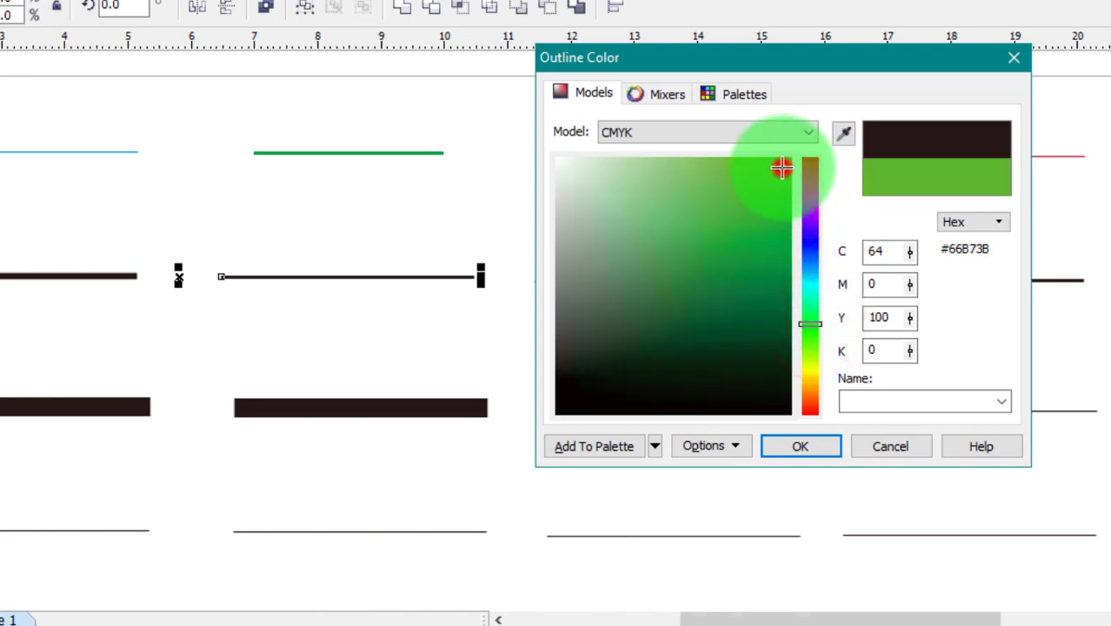
pyautogui.click(639, 286)
pyautogui.click(712, 253)
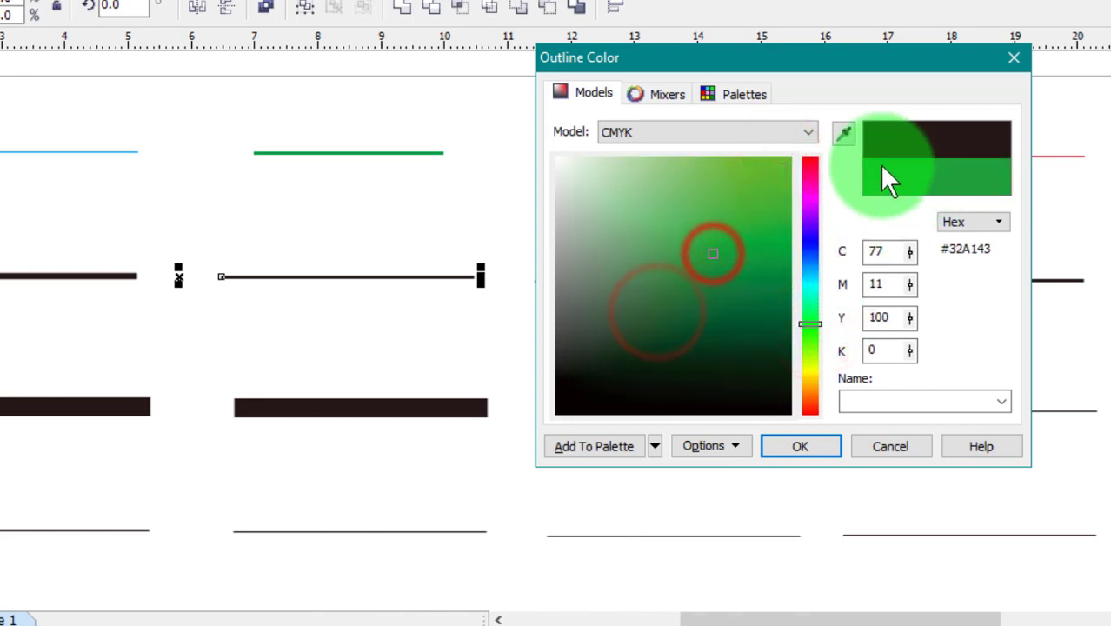
pyautogui.click(783, 198)
pyautogui.click(772, 173)
pyautogui.click(720, 164)
pyautogui.click(724, 180)
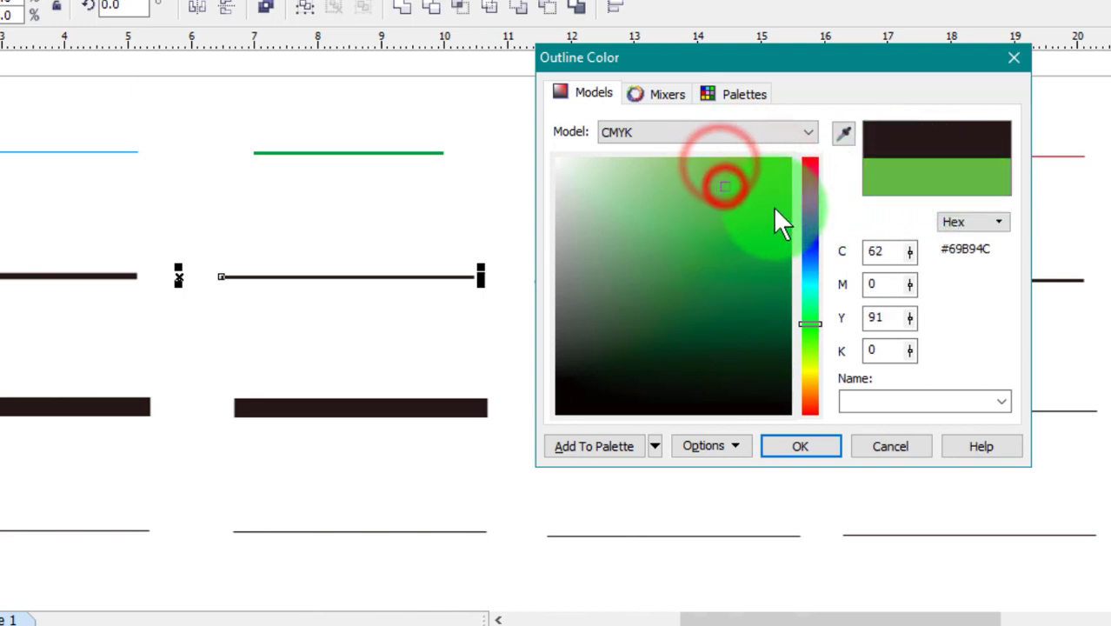
pyautogui.click(767, 216)
pyautogui.click(735, 235)
pyautogui.click(696, 194)
pyautogui.click(770, 183)
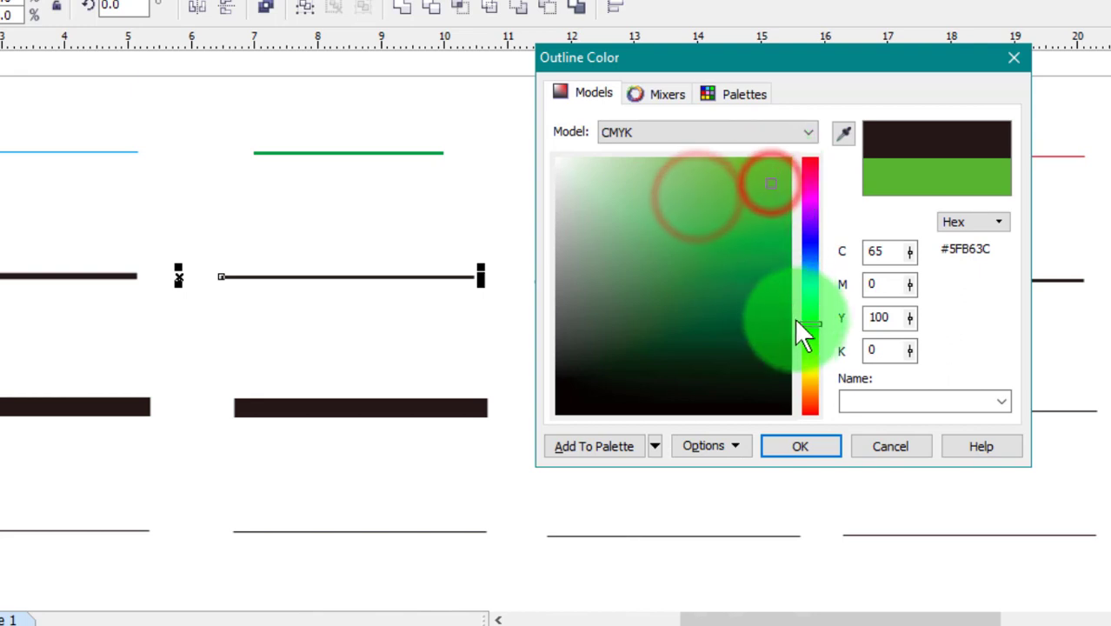
# Try several red outline shades in the CMYK model, ending on C 2, M 98, Y 98, K 0.
pyautogui.click(808, 158)
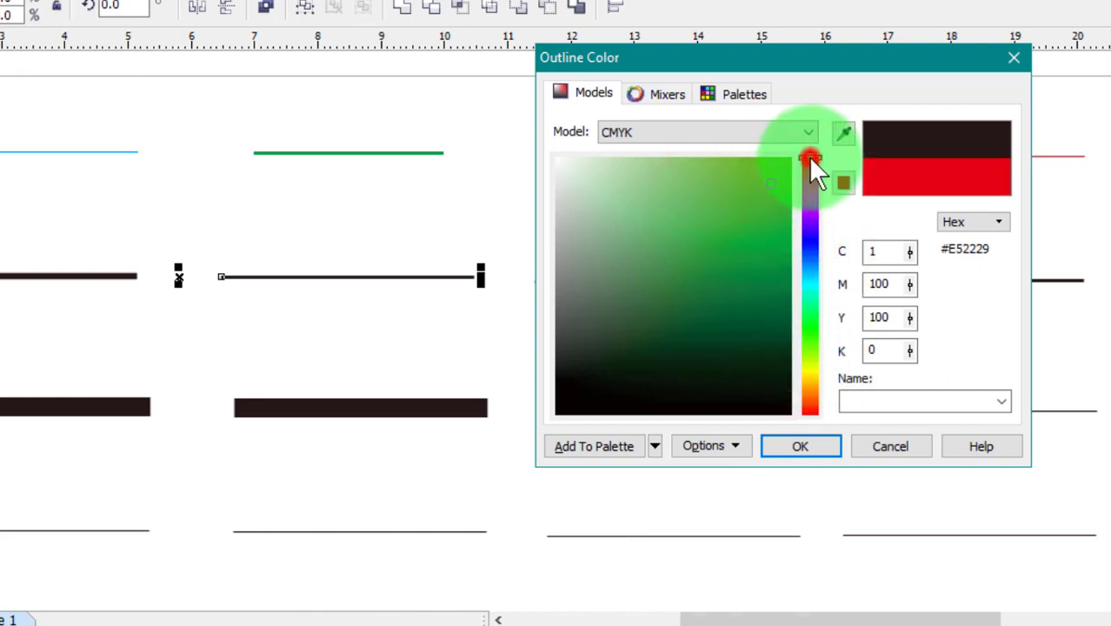
pyautogui.click(749, 219)
pyautogui.click(764, 263)
pyautogui.click(748, 298)
pyautogui.click(719, 235)
pyautogui.click(666, 189)
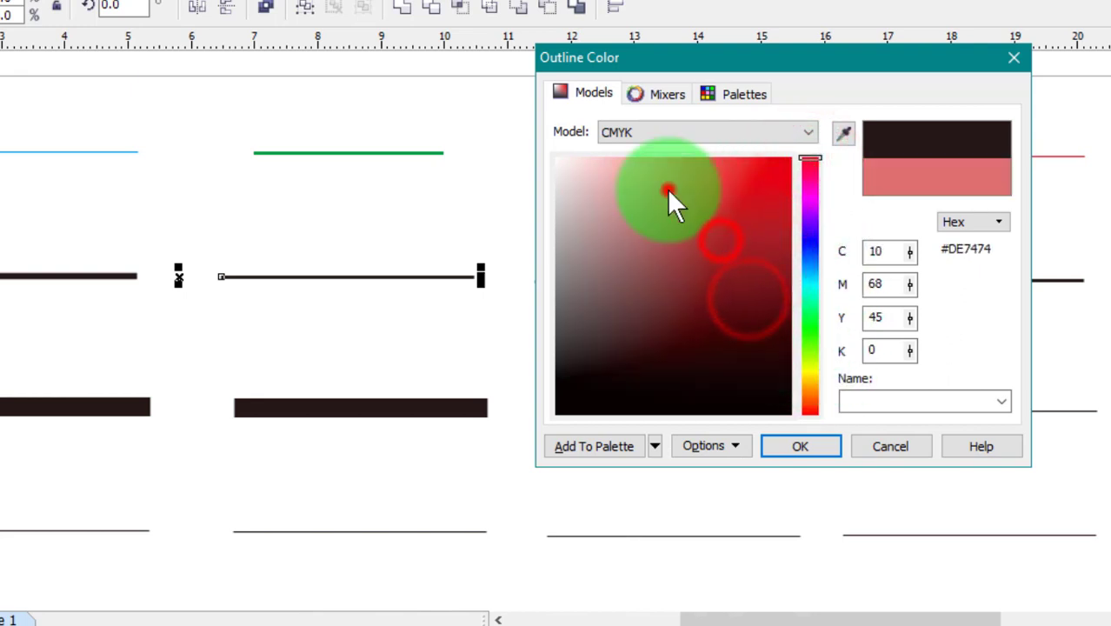
pyautogui.click(749, 186)
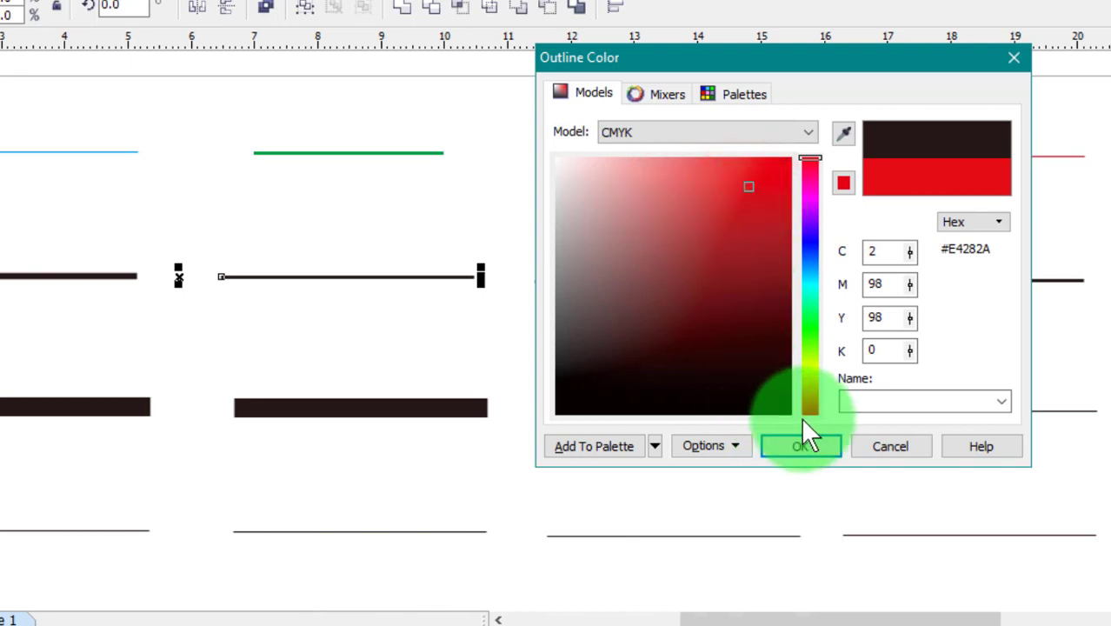
# Color the first two lines of the second row Green (C 100, Y 100) from the CMYK palette.
pyautogui.click(730, 94)
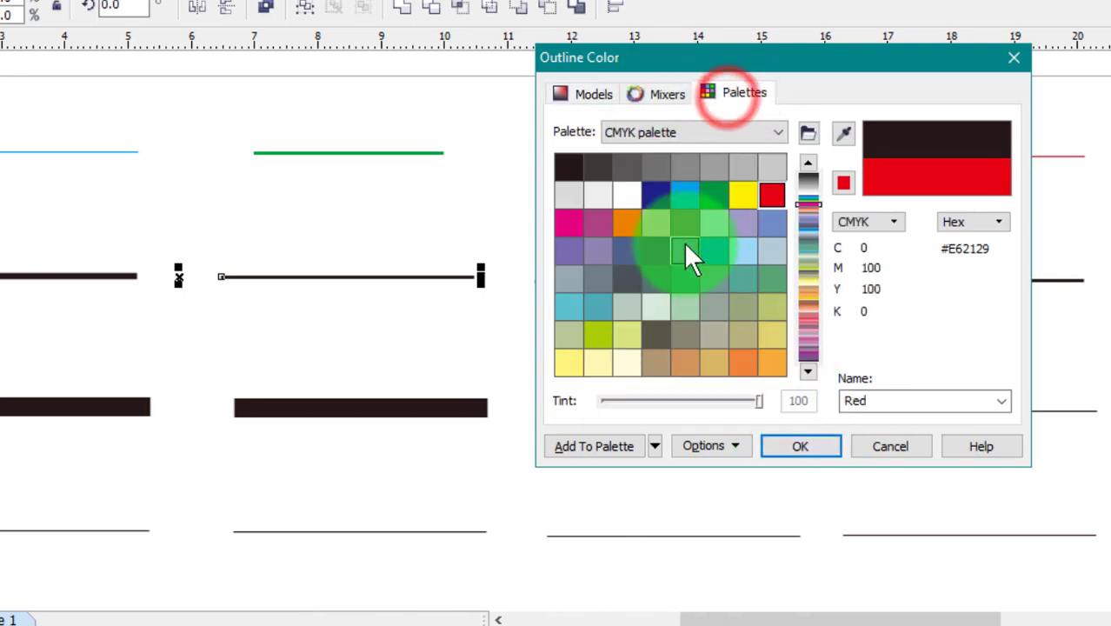
pyautogui.click(741, 196)
pyautogui.click(693, 197)
pyautogui.click(713, 196)
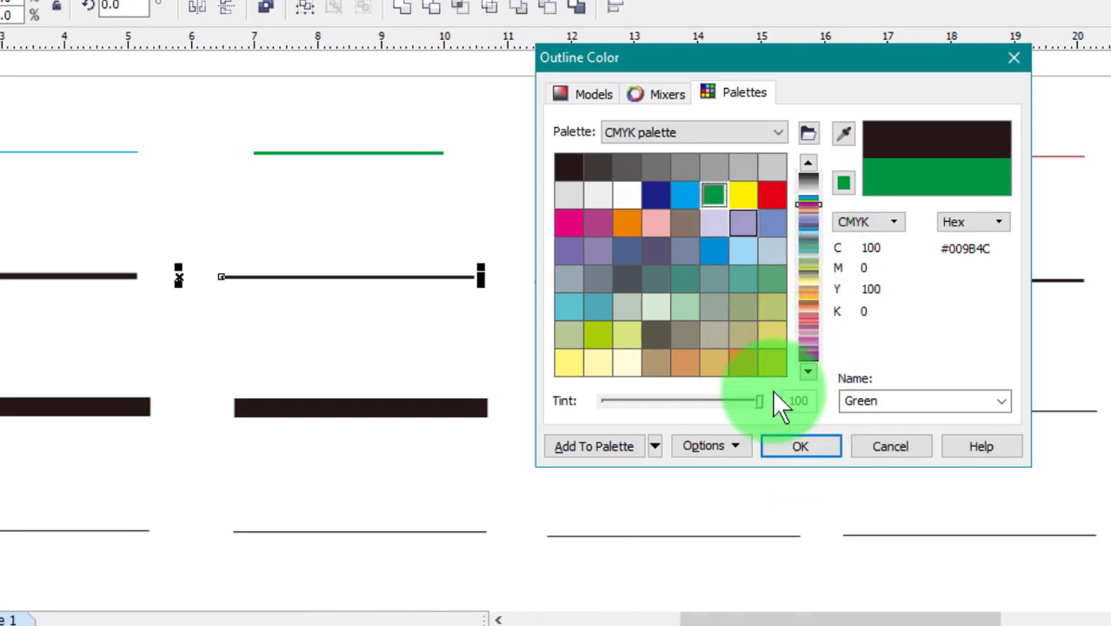
pyautogui.click(796, 449)
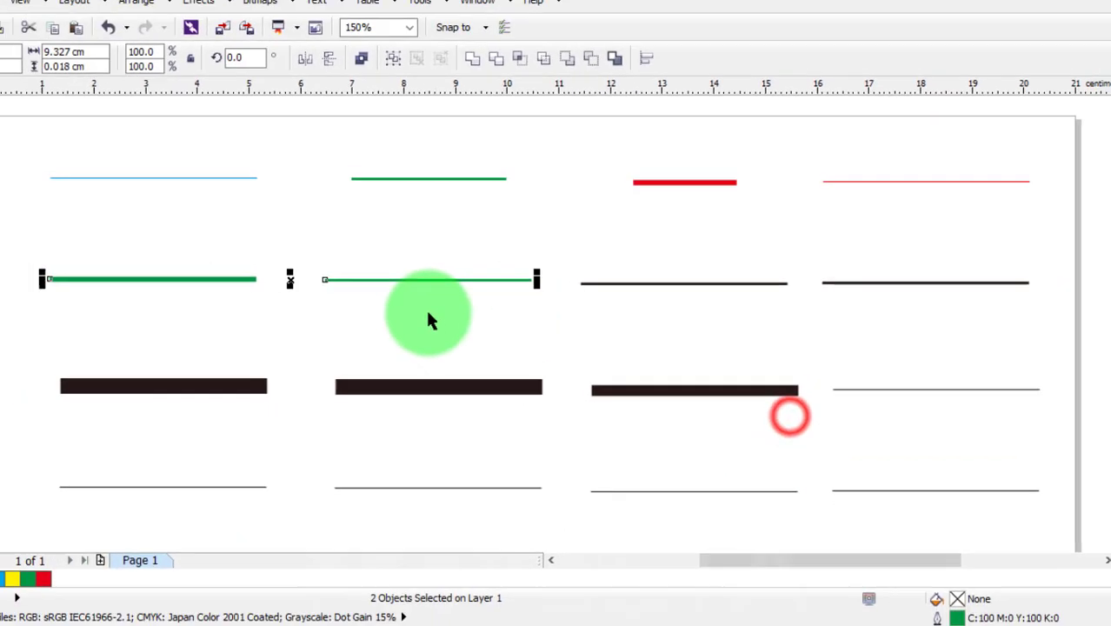
pyautogui.click(544, 333)
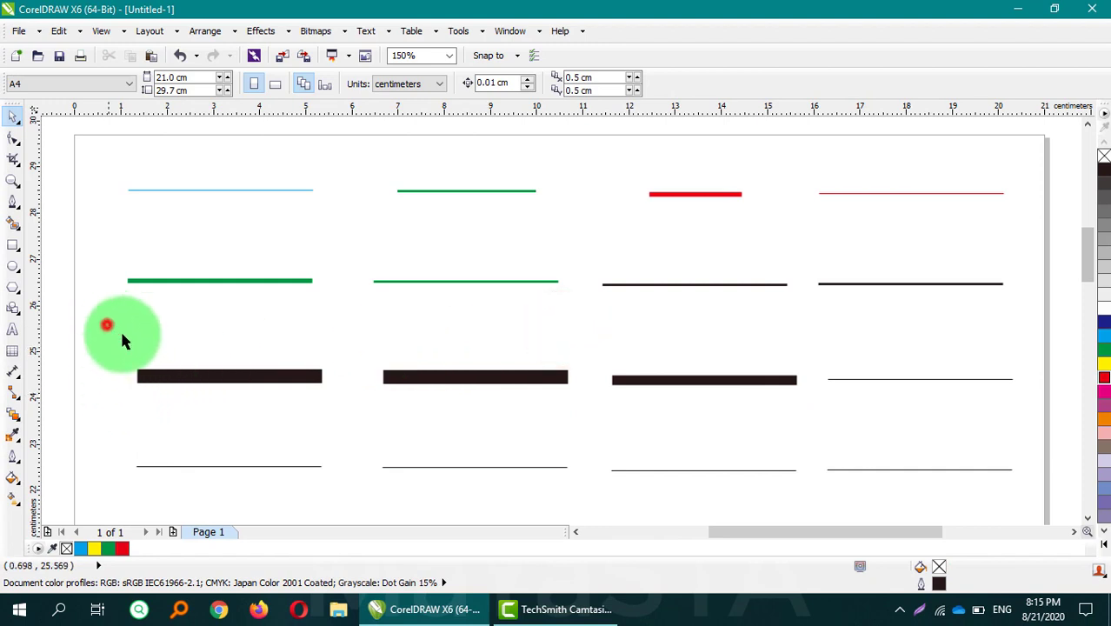
# Color the outlines of all four third-row lines green and all four fourth-row lines red.
pyautogui.moveTo(107, 326); pyautogui.dragTo(1028, 427)
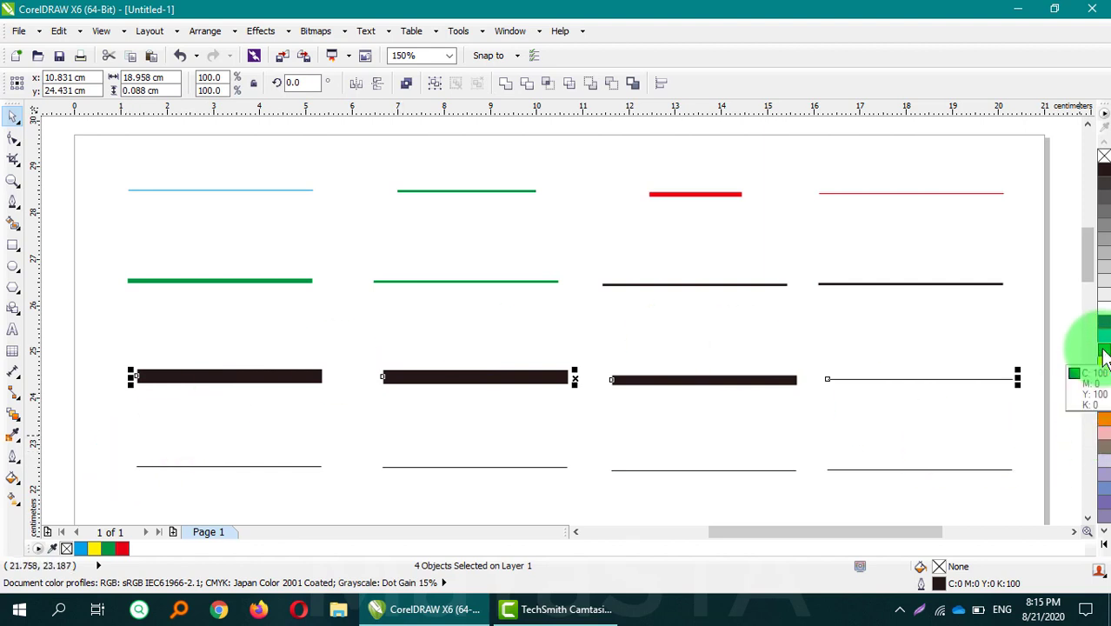
pyautogui.rightClick(1103, 355)
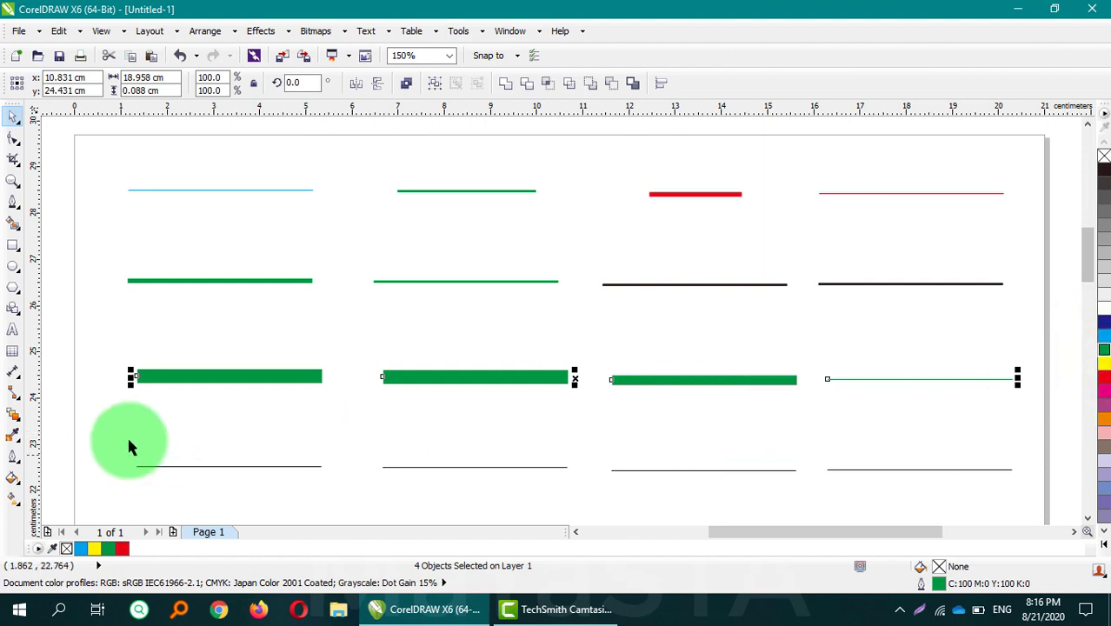
pyautogui.moveTo(113, 436); pyautogui.dragTo(1025, 455)
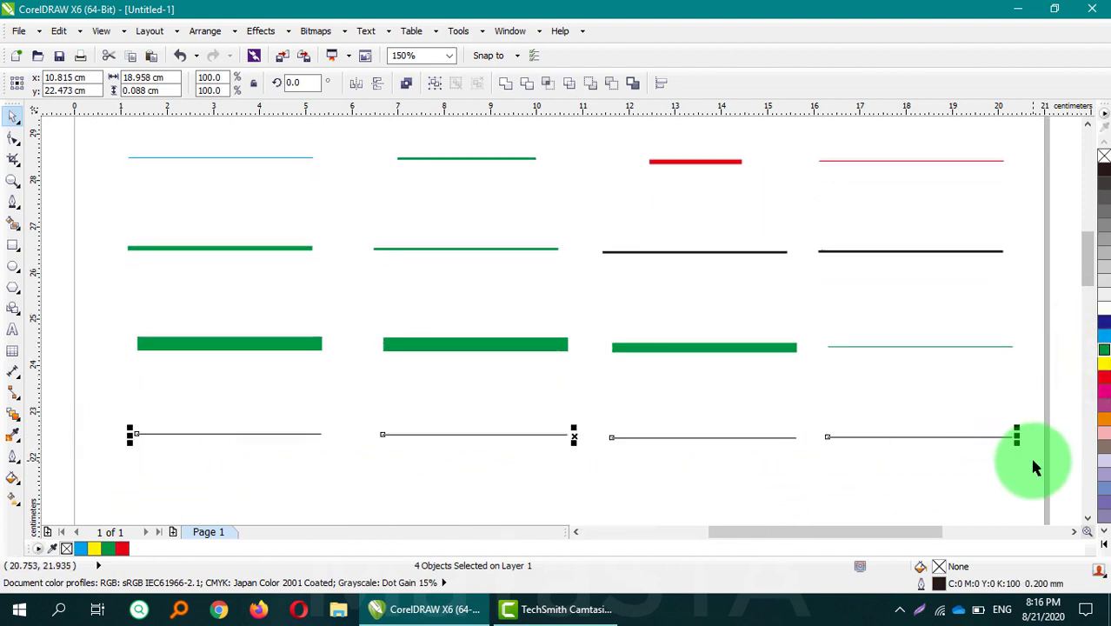
pyautogui.click(9, 458)
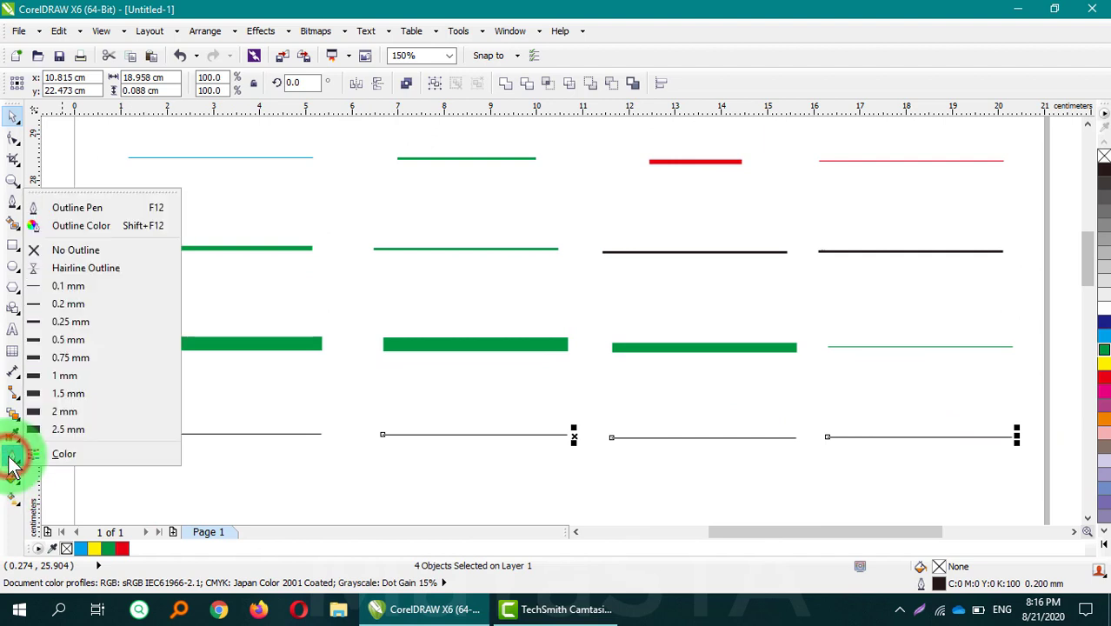
pyautogui.click(77, 228)
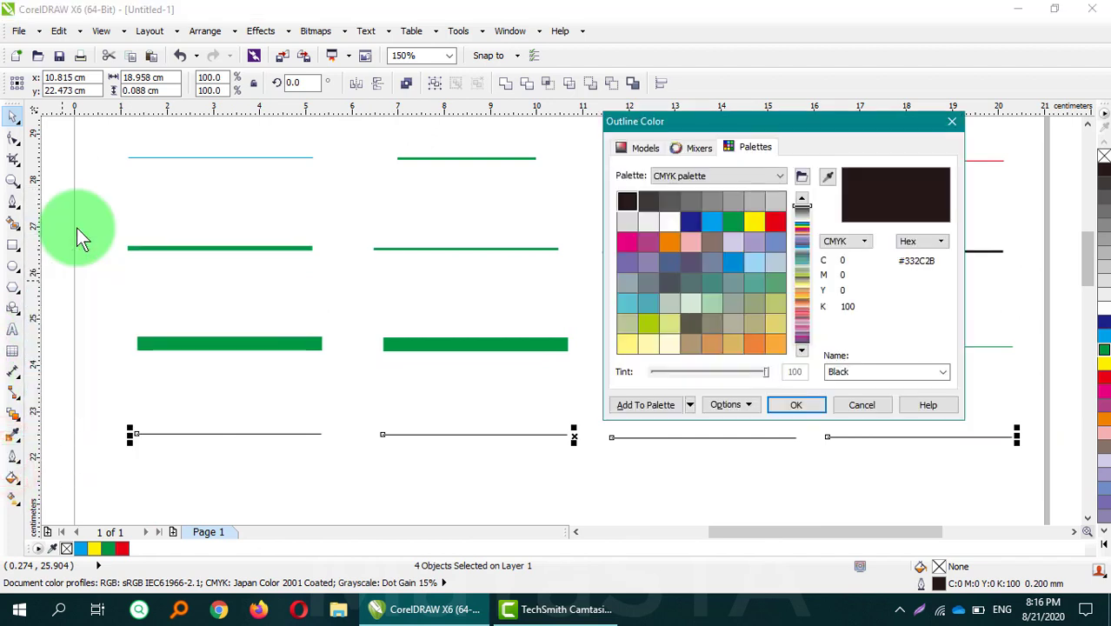
pyautogui.click(769, 219)
pyautogui.click(785, 404)
pyautogui.click(875, 389)
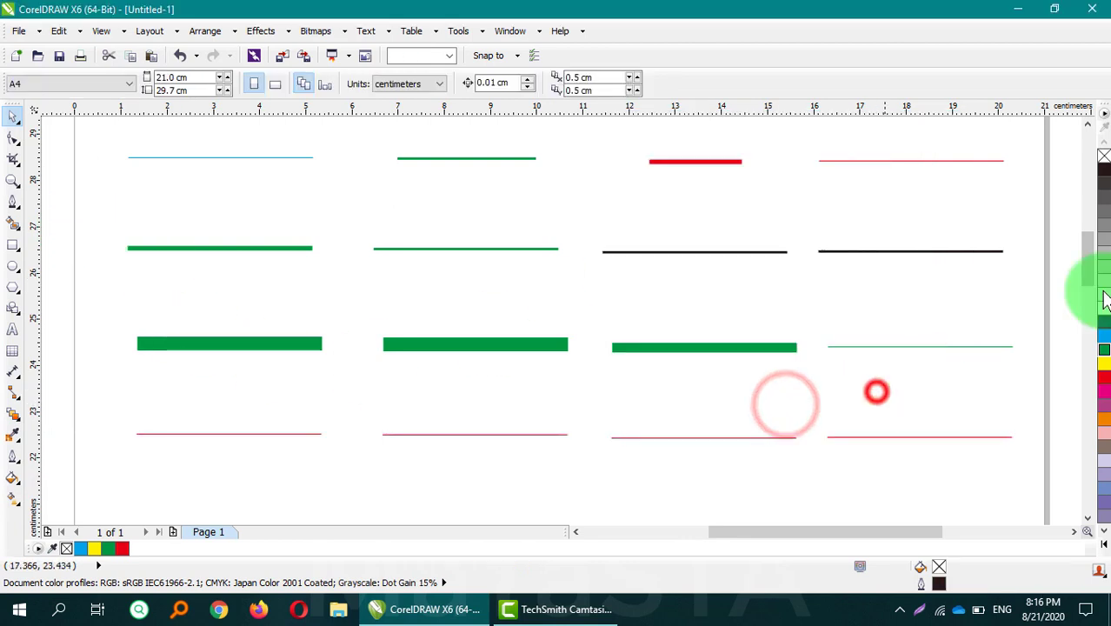
# Duplicate the four red lines of the fourth row as a fifth row about 2.8 cm below.
pyautogui.moveTo(1090, 236); pyautogui.dragTo(1086, 271)
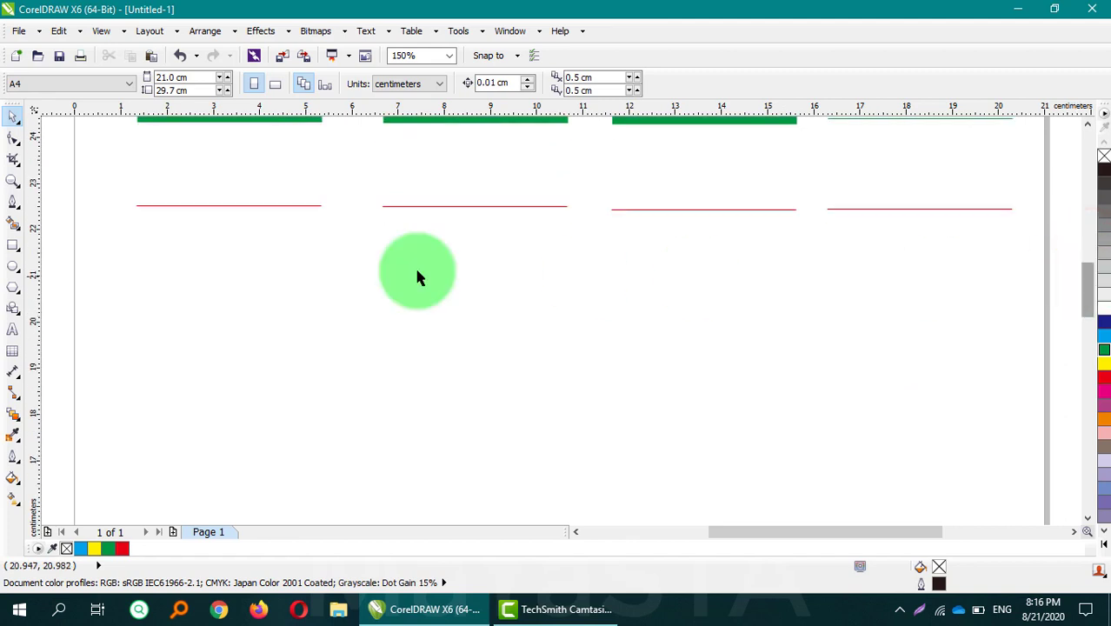
pyautogui.moveTo(107, 173); pyautogui.dragTo(1018, 252)
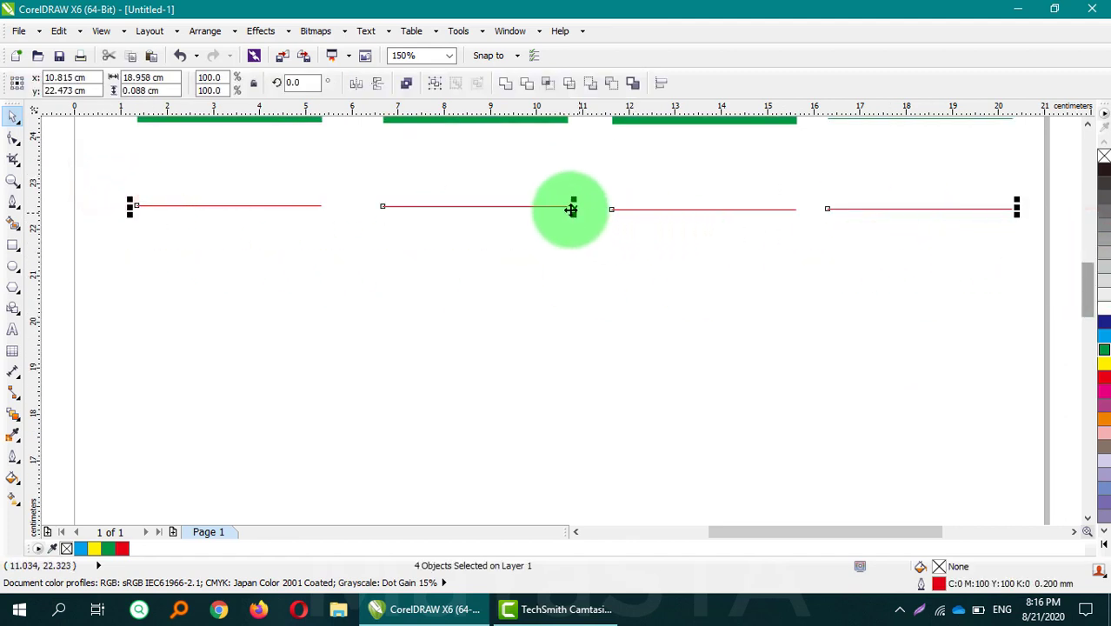
pyautogui.moveTo(573, 209); pyautogui.dragTo(564, 332)
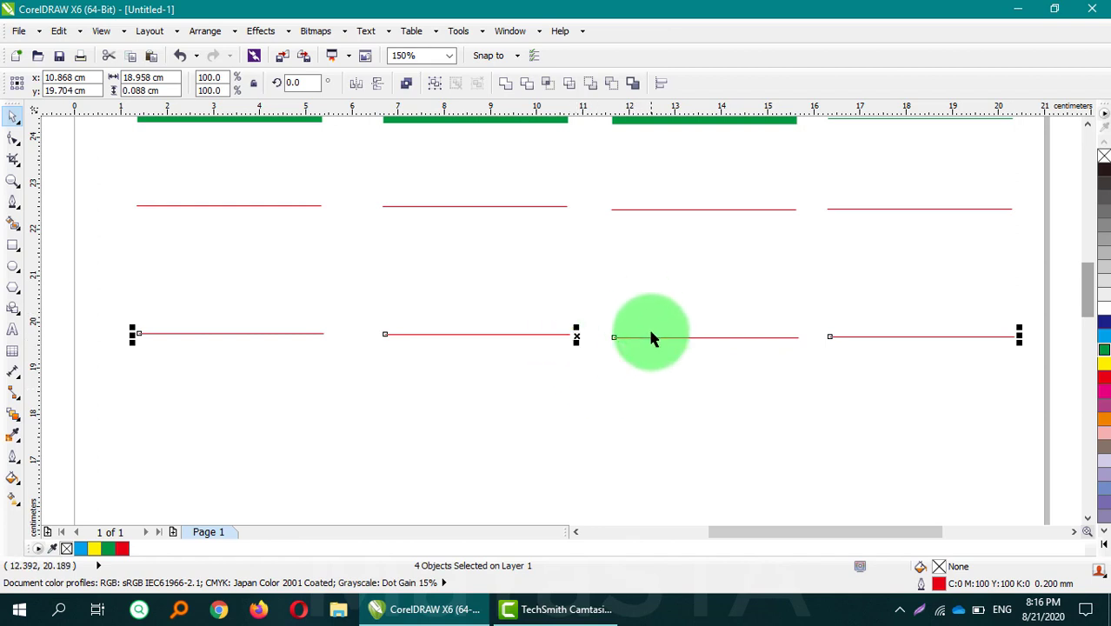
# Set the outline width of the four fifth-row lines to 1.0 mm in Object Properties.
pyautogui.moveTo(651, 341); pyautogui.dragTo(573, 339)
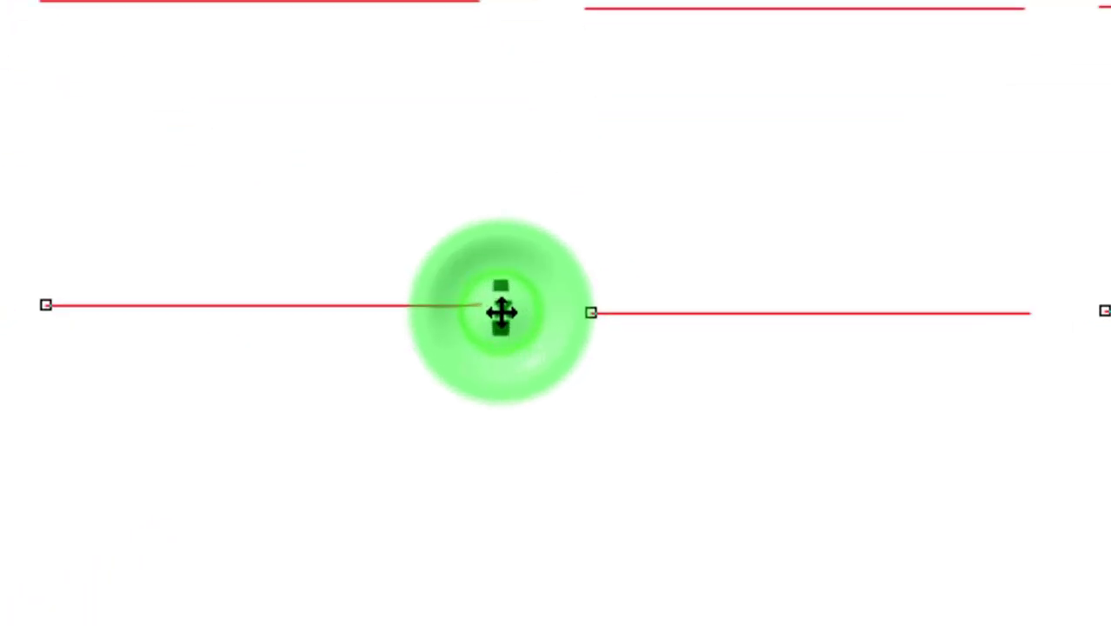
pyautogui.rightClick(576, 337)
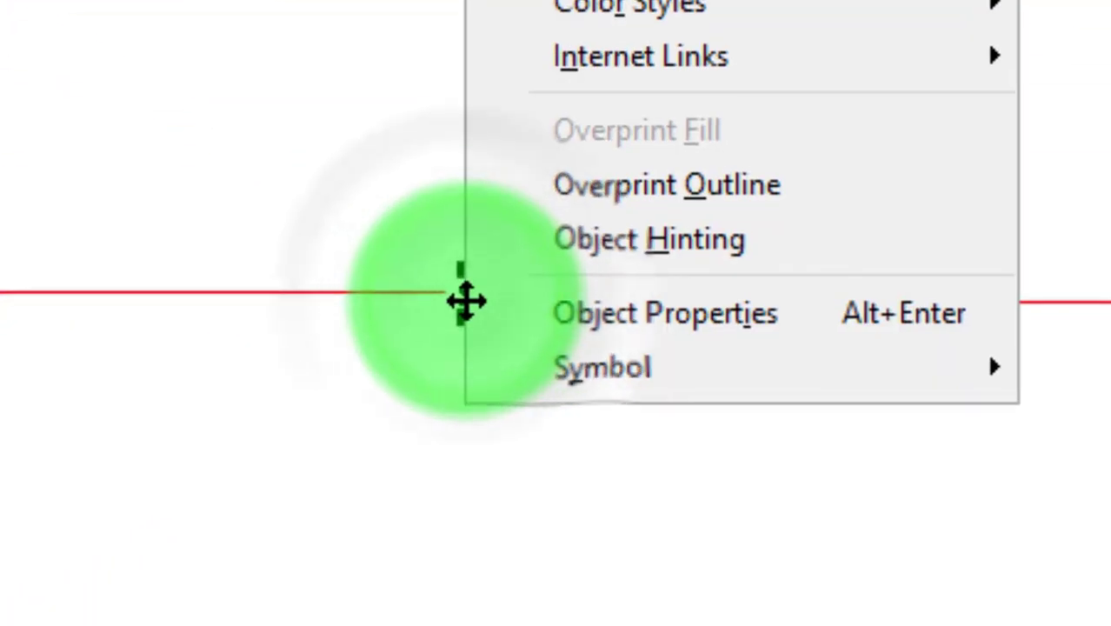
pyautogui.click(628, 323)
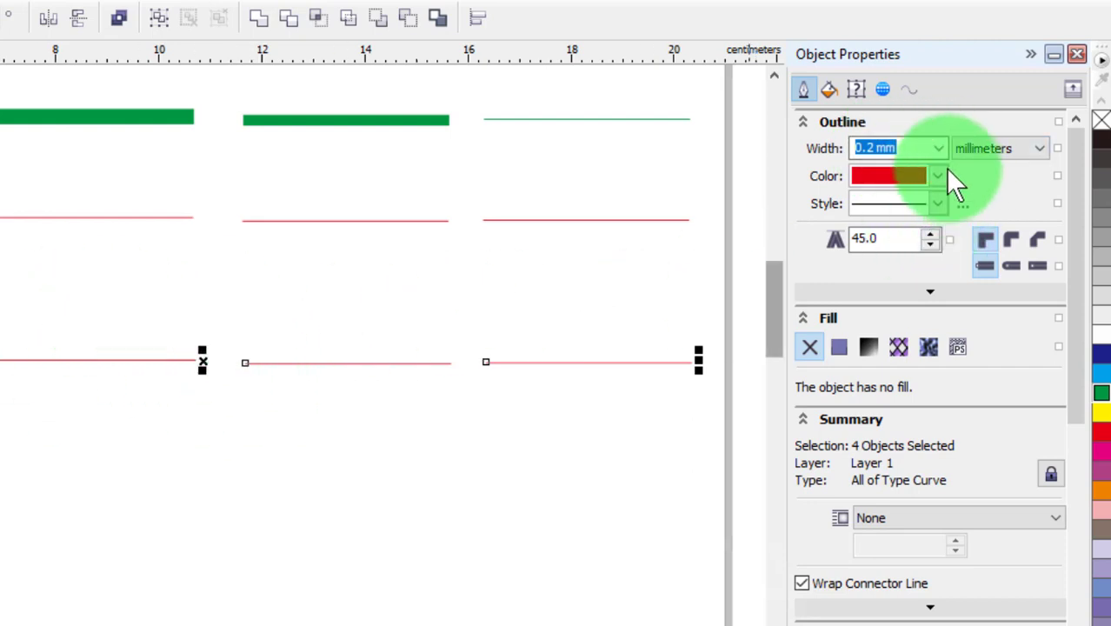
pyautogui.click(939, 146)
pyautogui.click(895, 273)
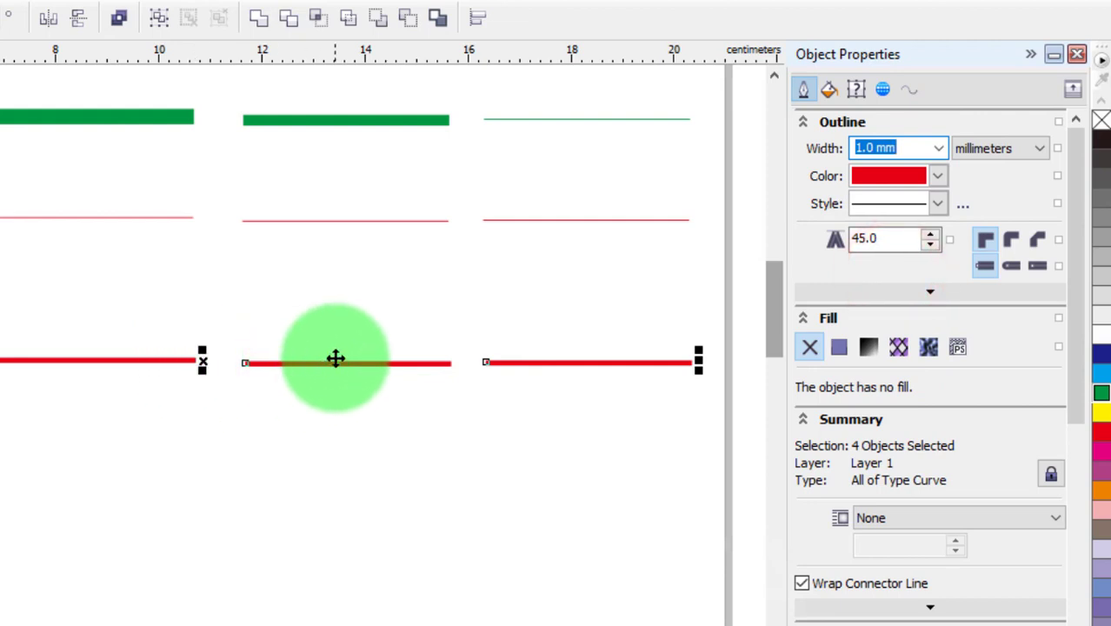
# Change the fifth row's outline color to green in Object Properties and close the docker.
pyautogui.click(937, 176)
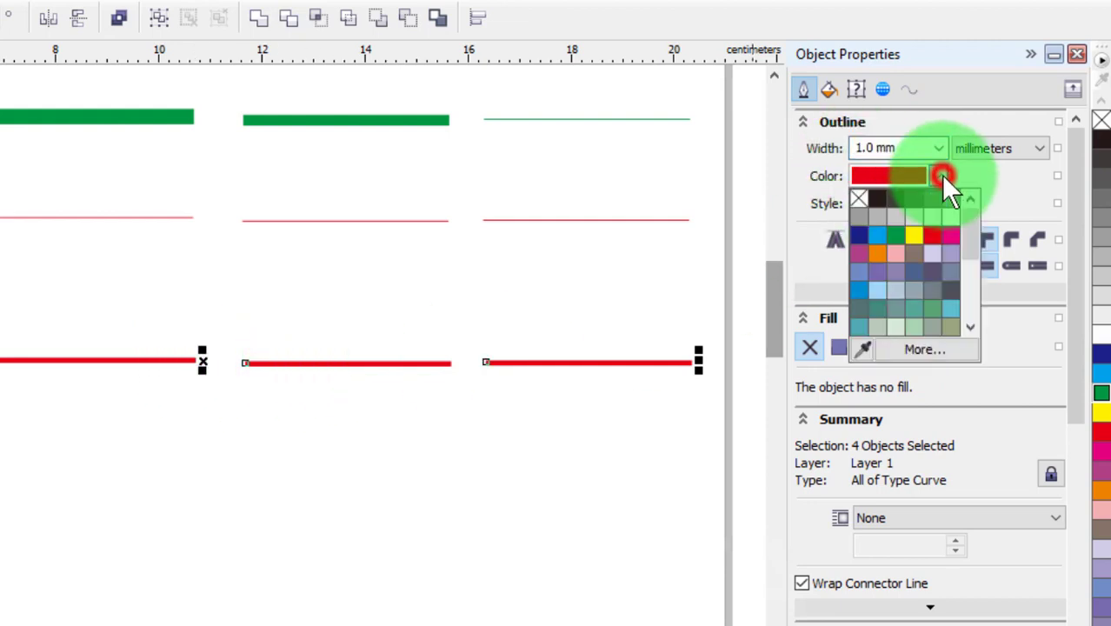
pyautogui.click(934, 234)
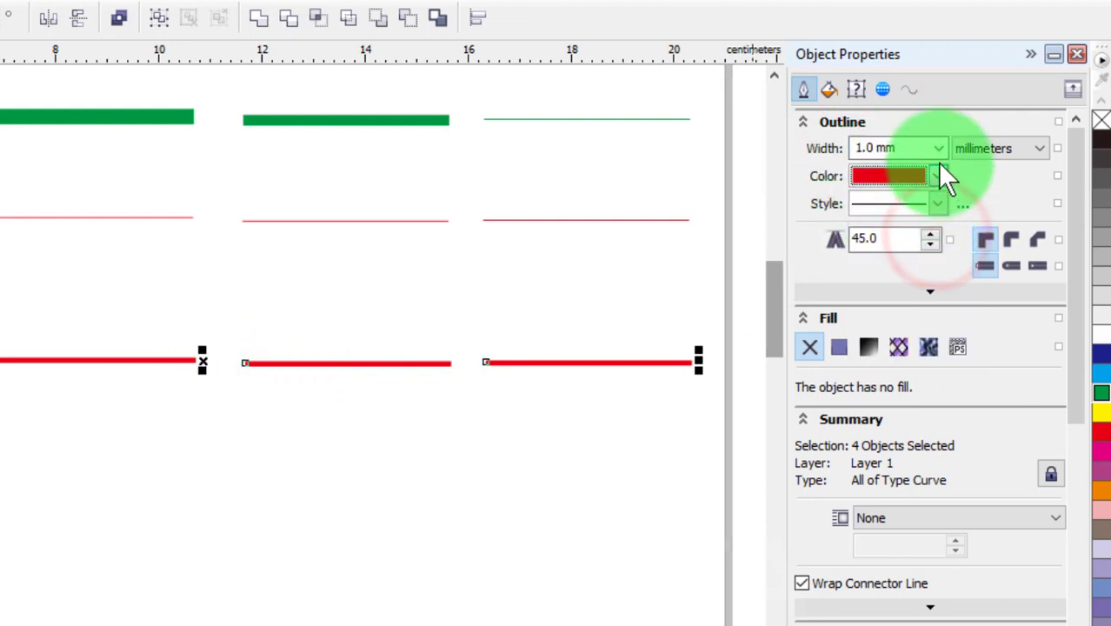
pyautogui.click(937, 176)
pyautogui.click(900, 232)
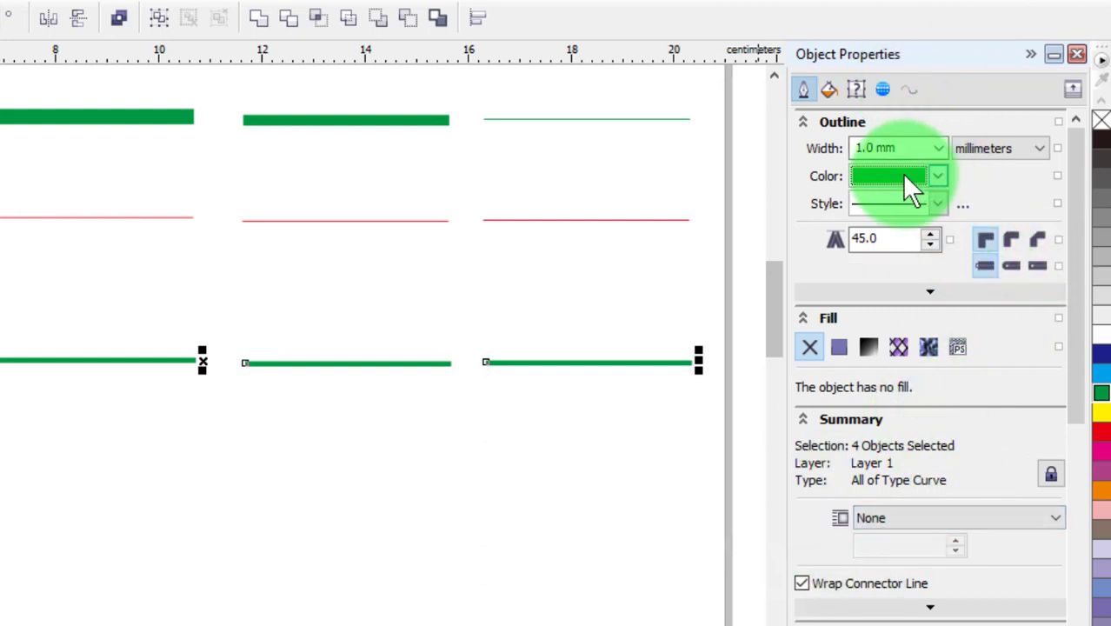
pyautogui.click(1078, 58)
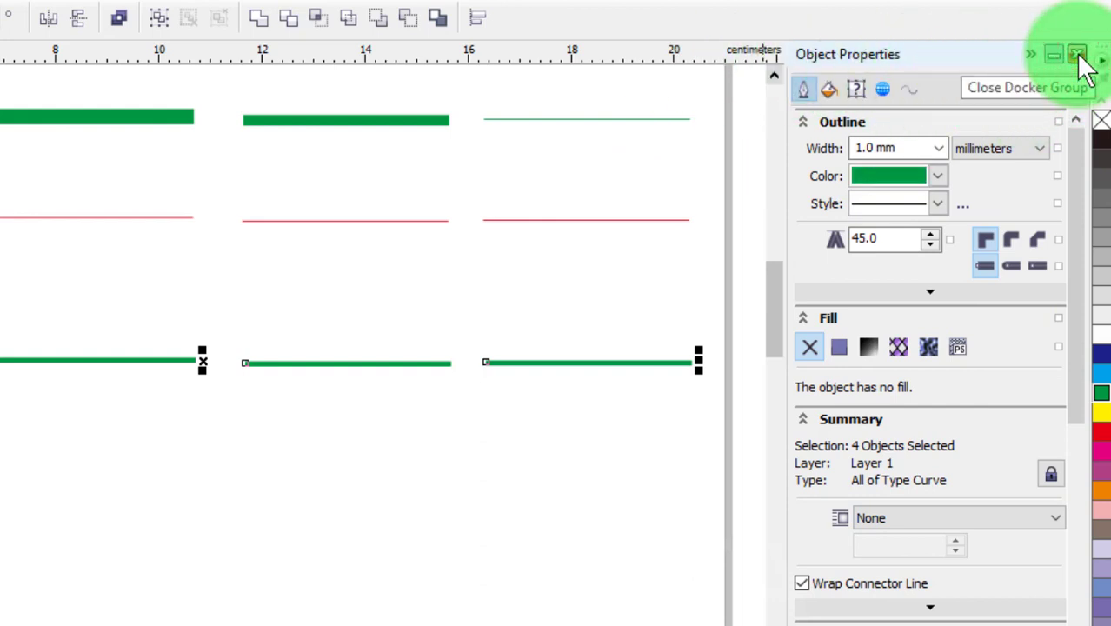
pyautogui.click(1079, 56)
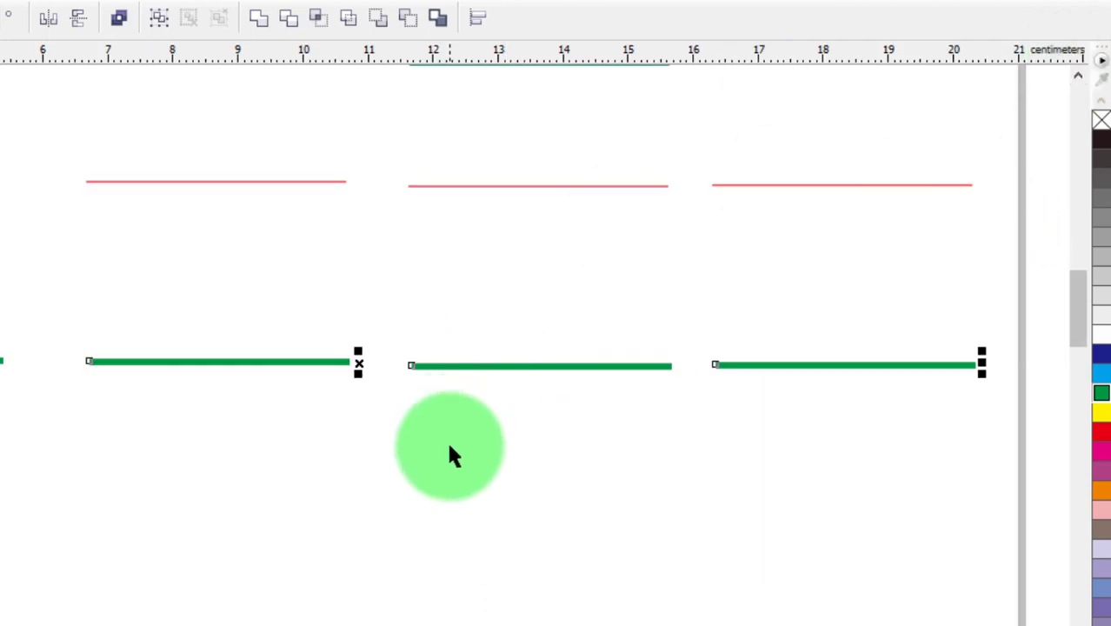
pyautogui.rightClick(357, 371)
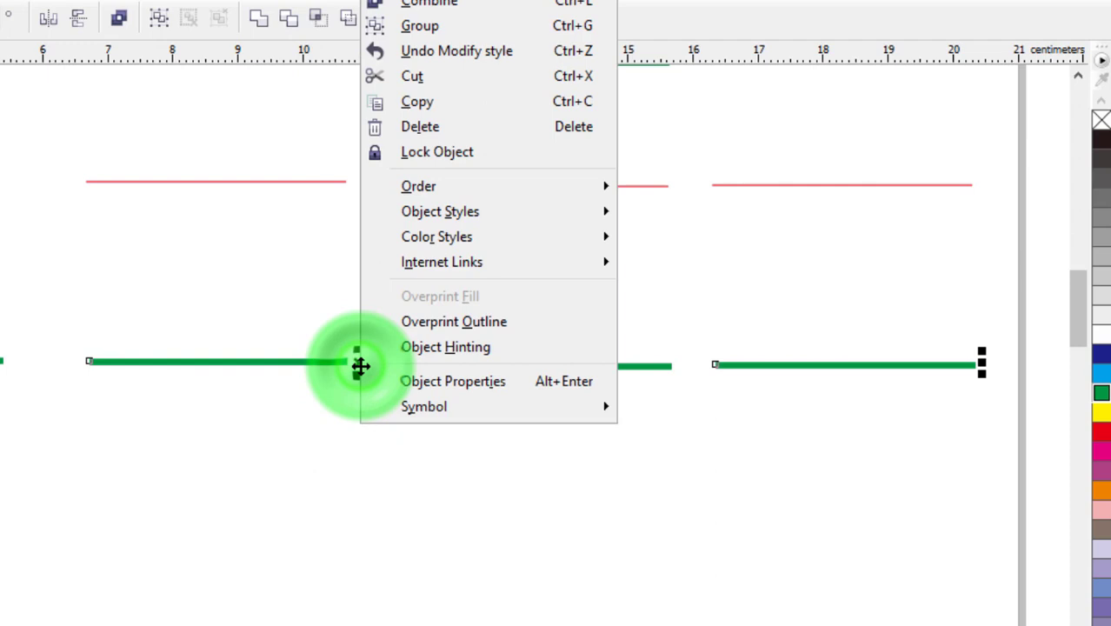
pyautogui.click(429, 382)
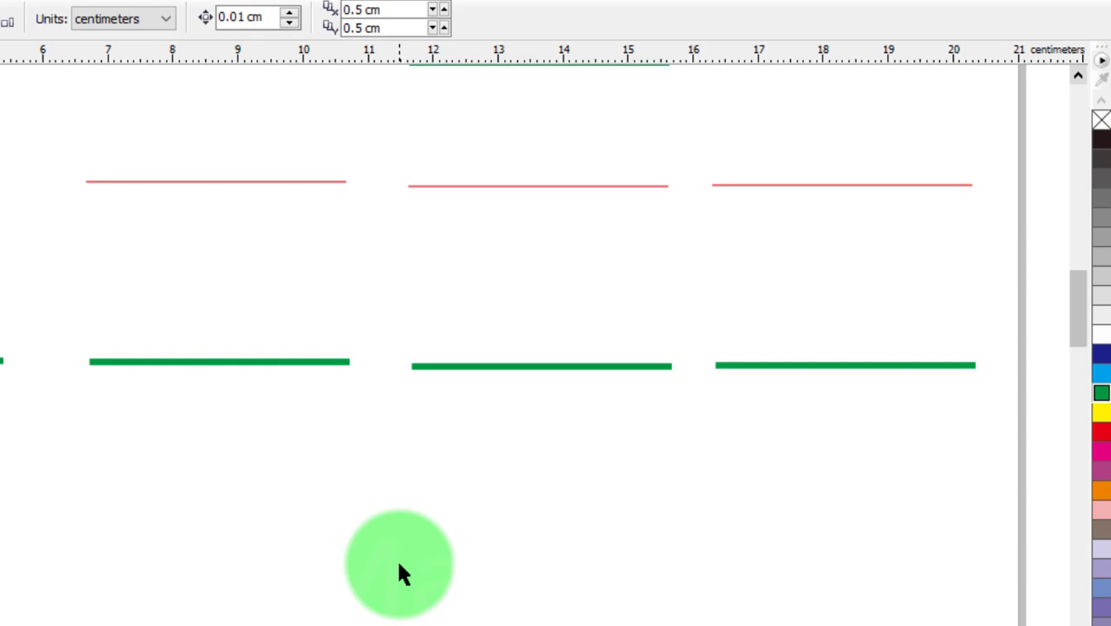
pyautogui.moveTo(1074, 323); pyautogui.dragTo(1082, 300)
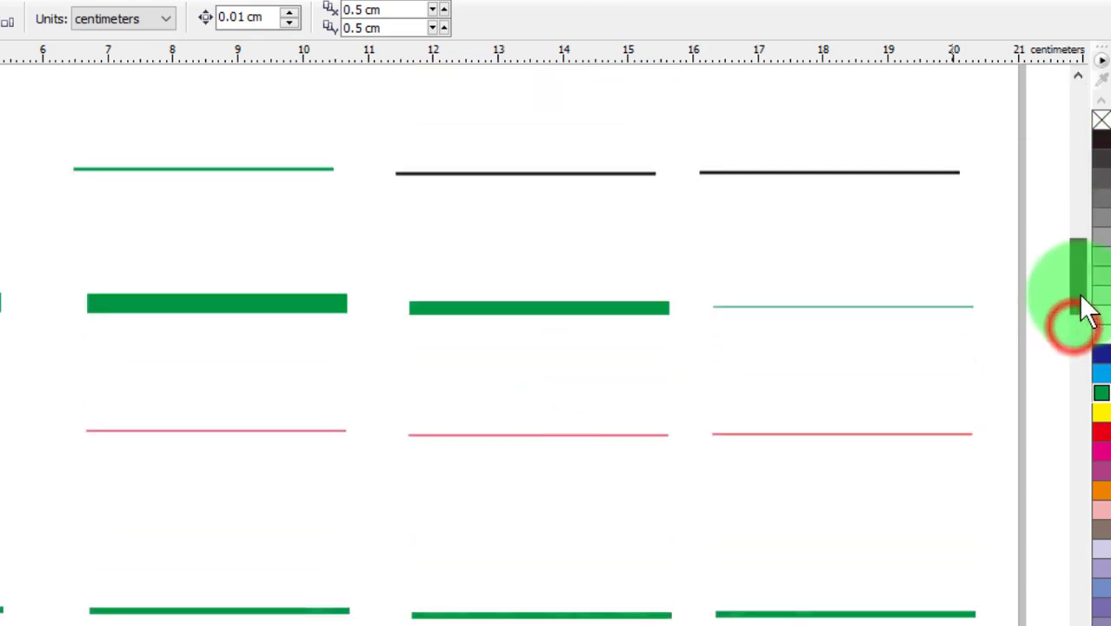
pyautogui.scroll(-2, 1084, 304)
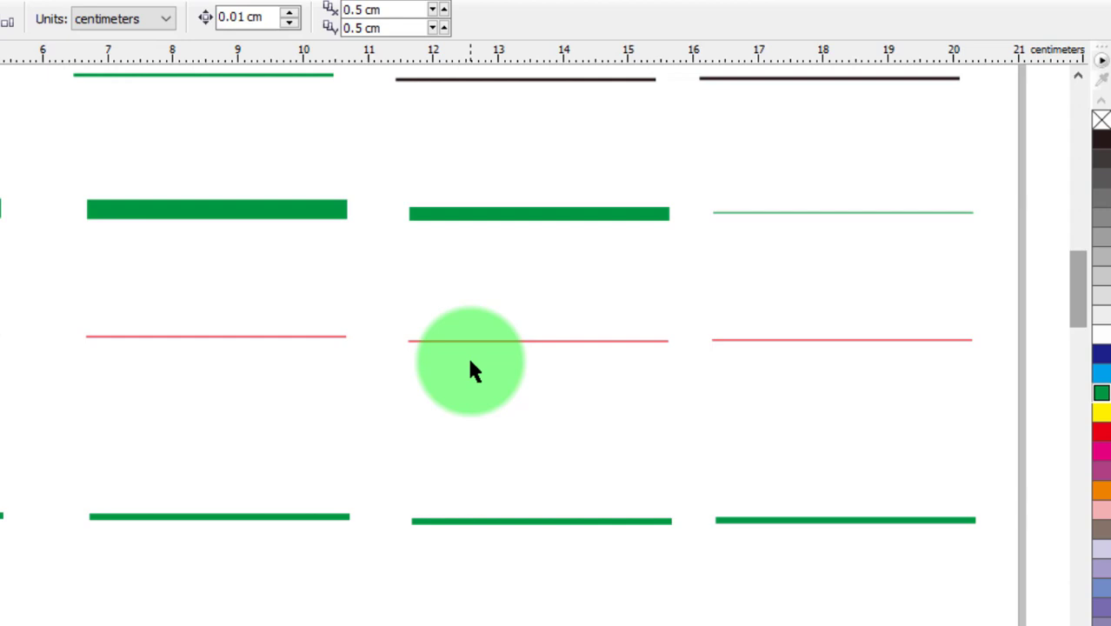
pyautogui.moveTo(1079, 290); pyautogui.dragTo(1093, 269)
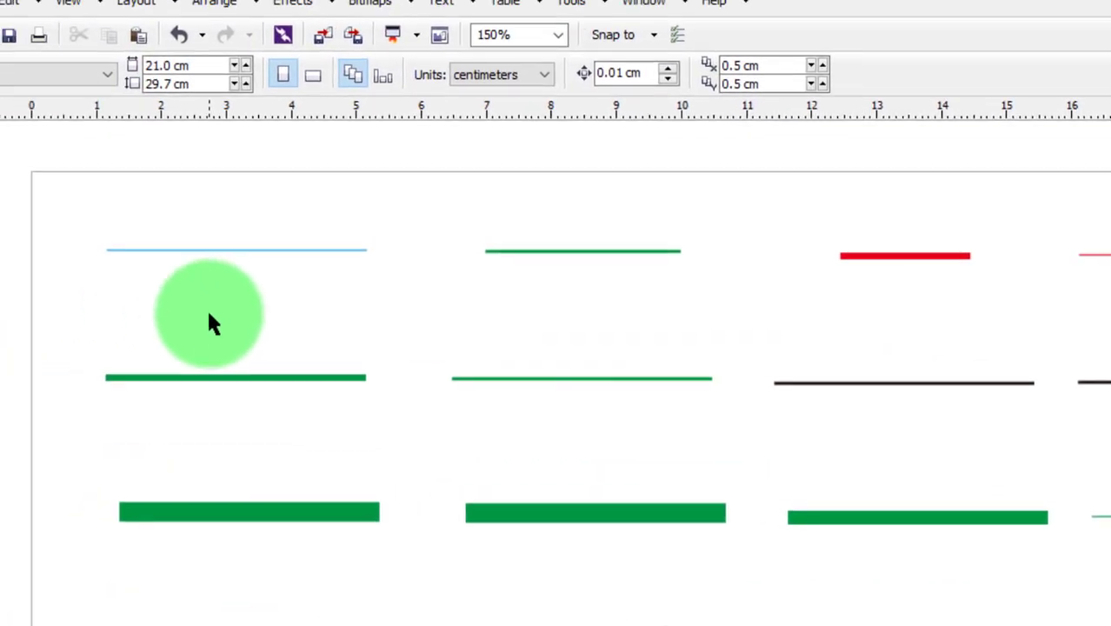
# Convert the first row's cyan line to a curve with the Shape tool.
pyautogui.click(197, 250)
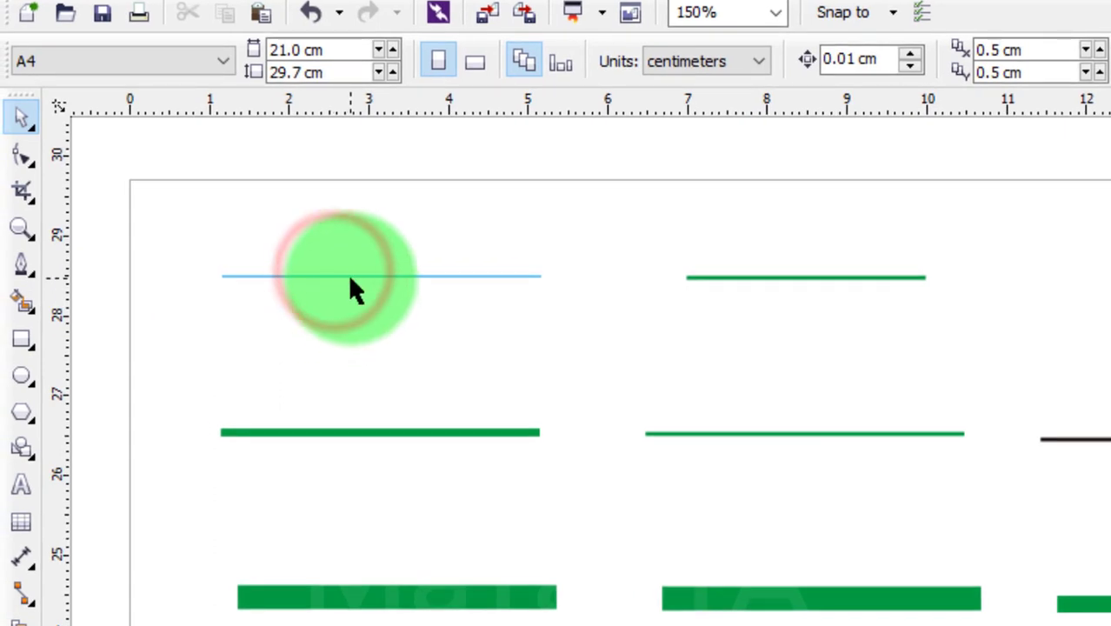
pyautogui.click(348, 276)
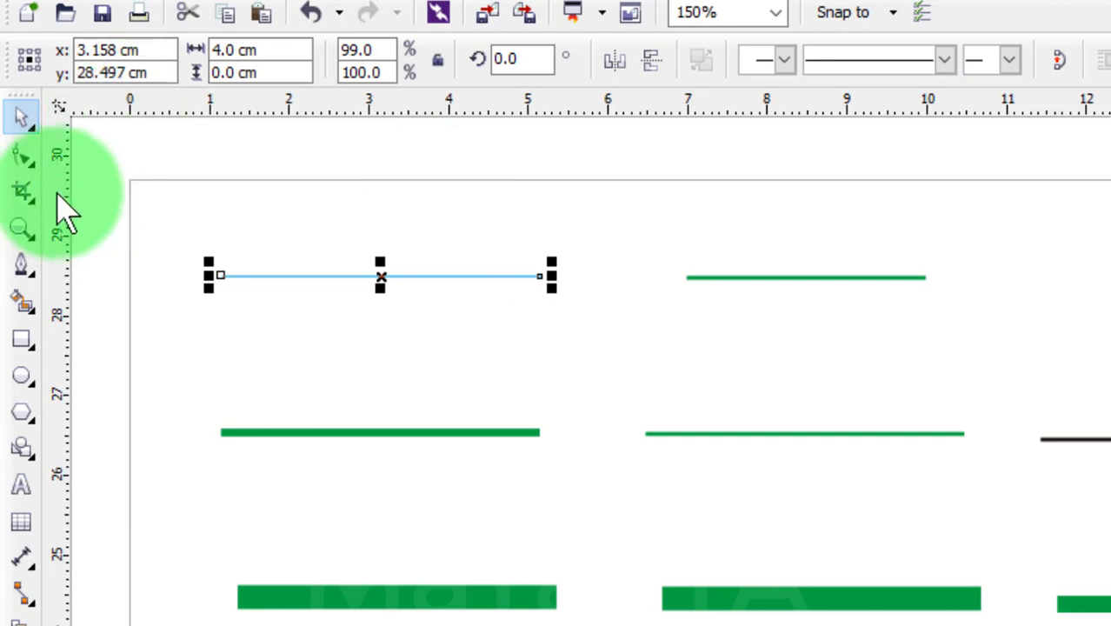
pyautogui.click(23, 155)
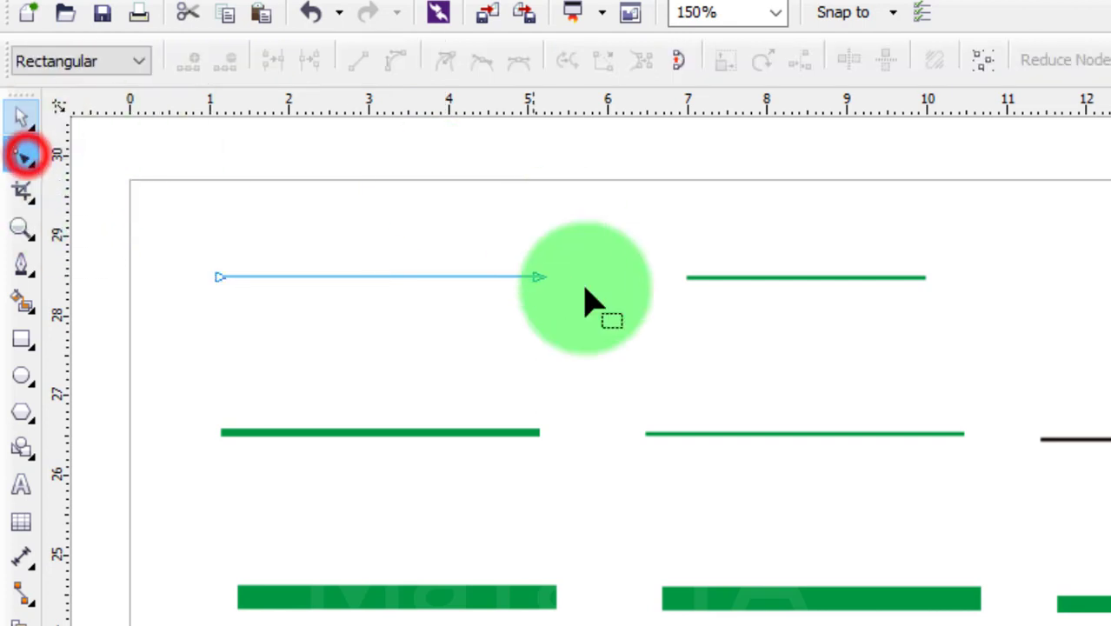
pyautogui.rightClick(443, 277)
pyautogui.click(526, 397)
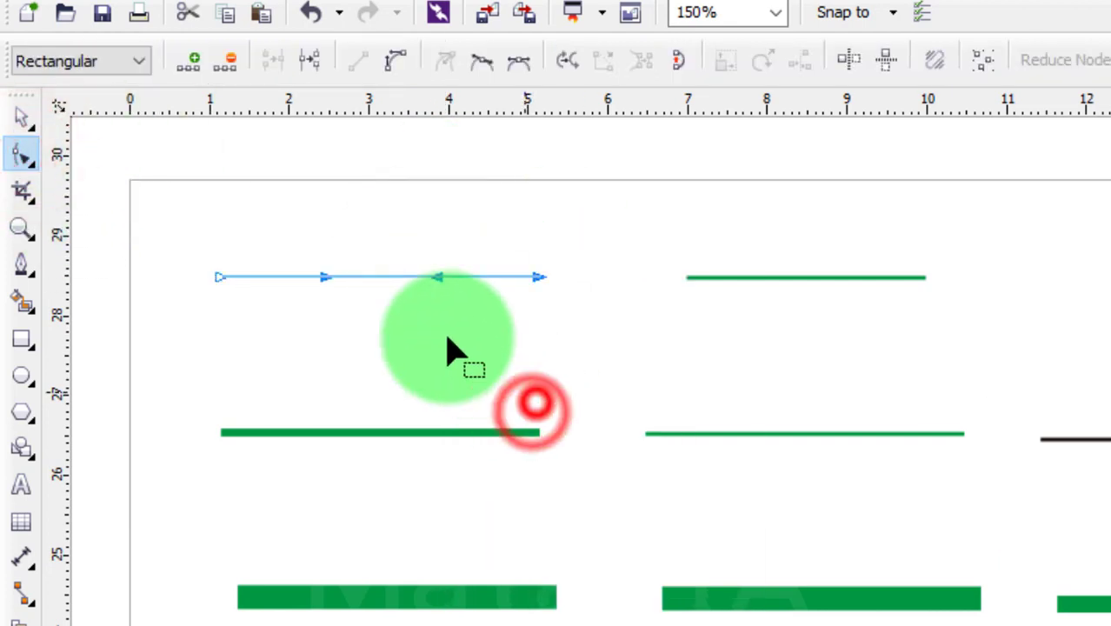
# Bend the cyan curve into an S-shaped wave, rising in its first half and dipping in its second.
pyautogui.moveTo(381, 278); pyautogui.dragTo(315, 365)
pyautogui.click(538, 276)
pyautogui.click(337, 200)
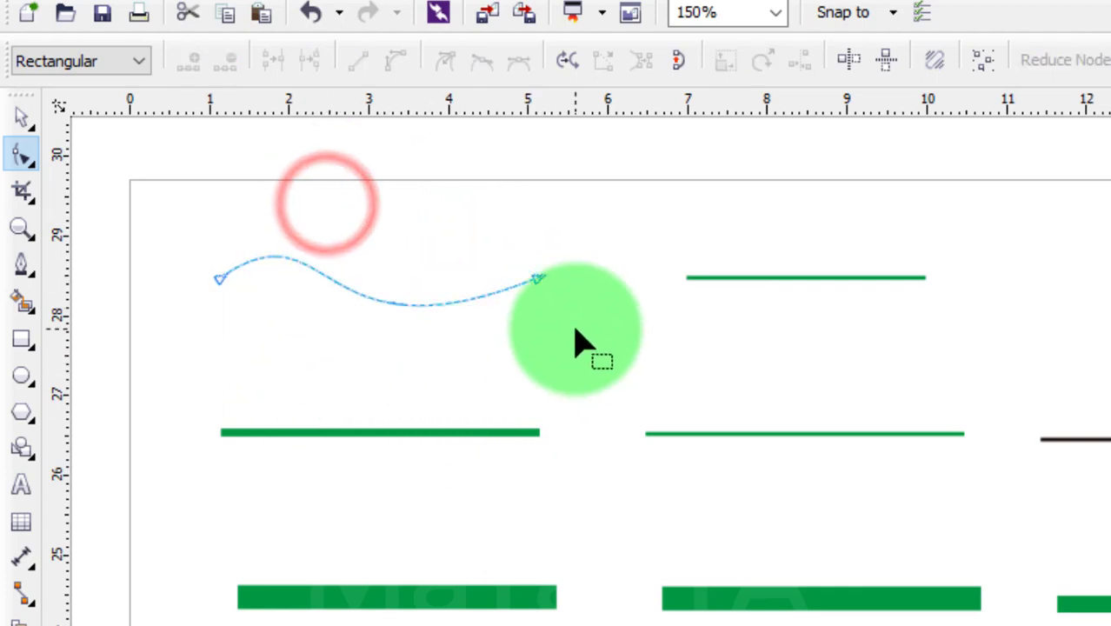
# Apply a short-dashed outline style to the green 3.0 cm line in the first row.
pyautogui.click(20, 117)
pyautogui.click(587, 382)
pyautogui.click(805, 276)
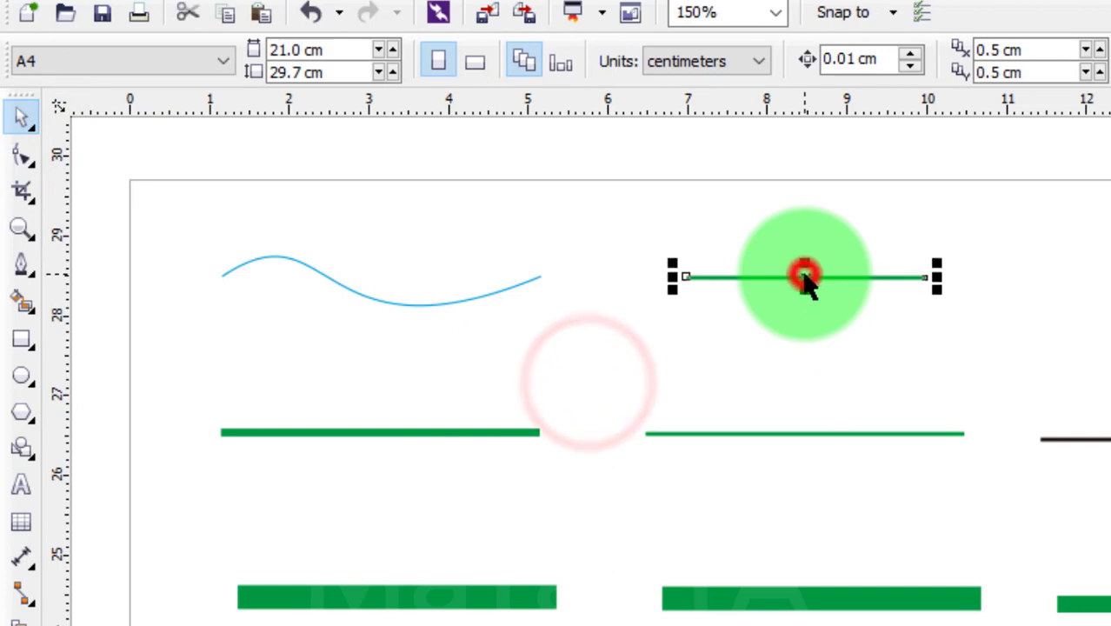
pyautogui.click(945, 59)
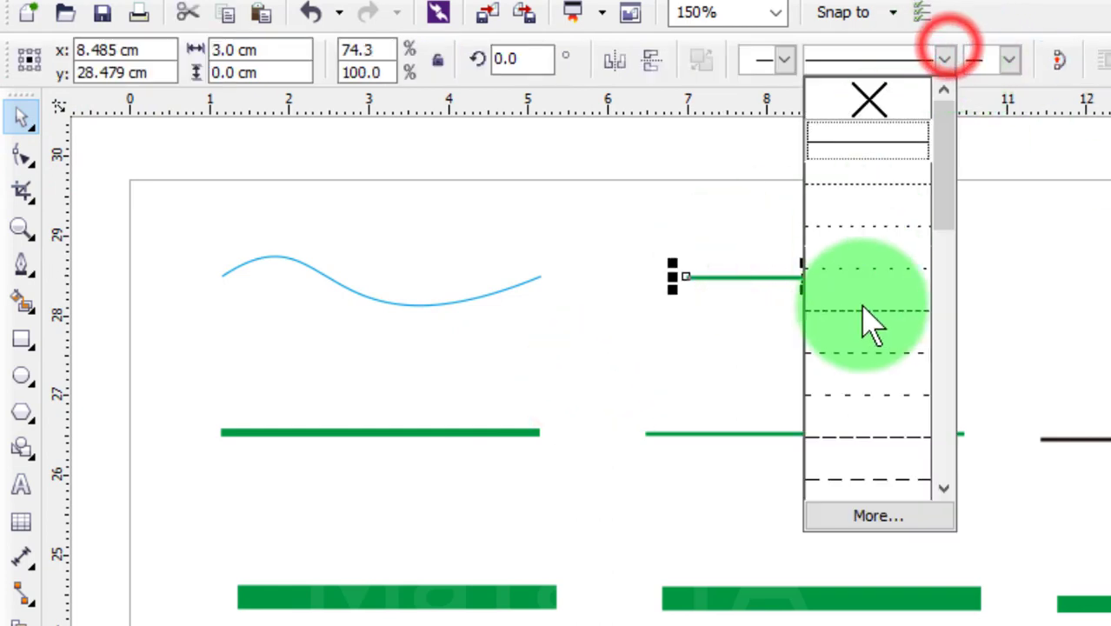
pyautogui.click(867, 315)
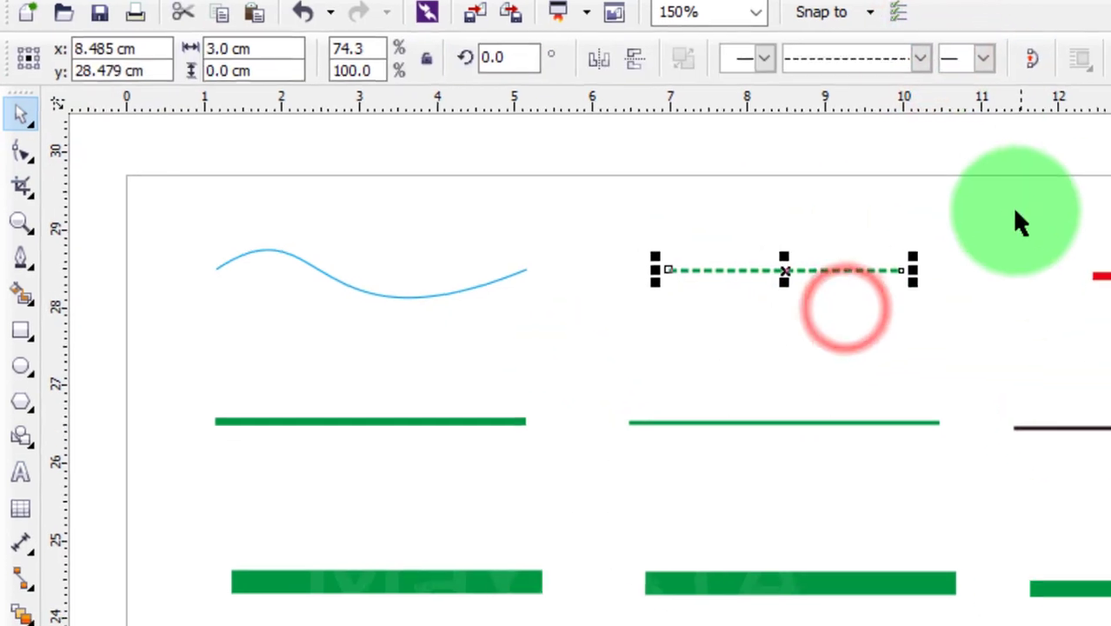
# Add an airplane-shaped end arrowhead to the first row's thick red line and deselect it.
pyautogui.moveTo(768, 149); pyautogui.dragTo(1065, 257)
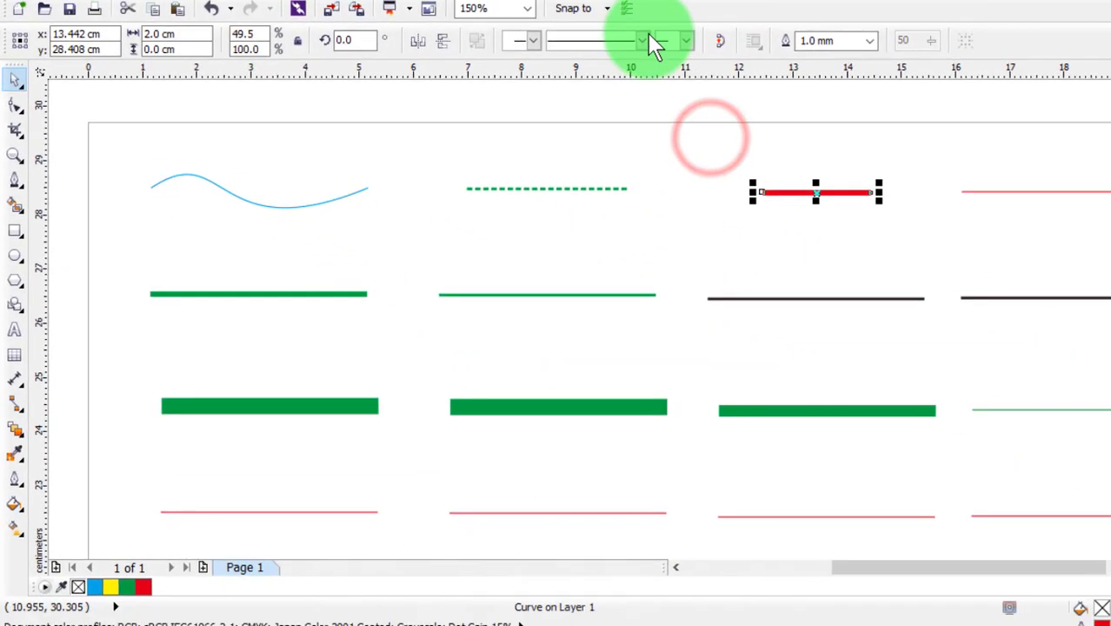
pyautogui.click(686, 40)
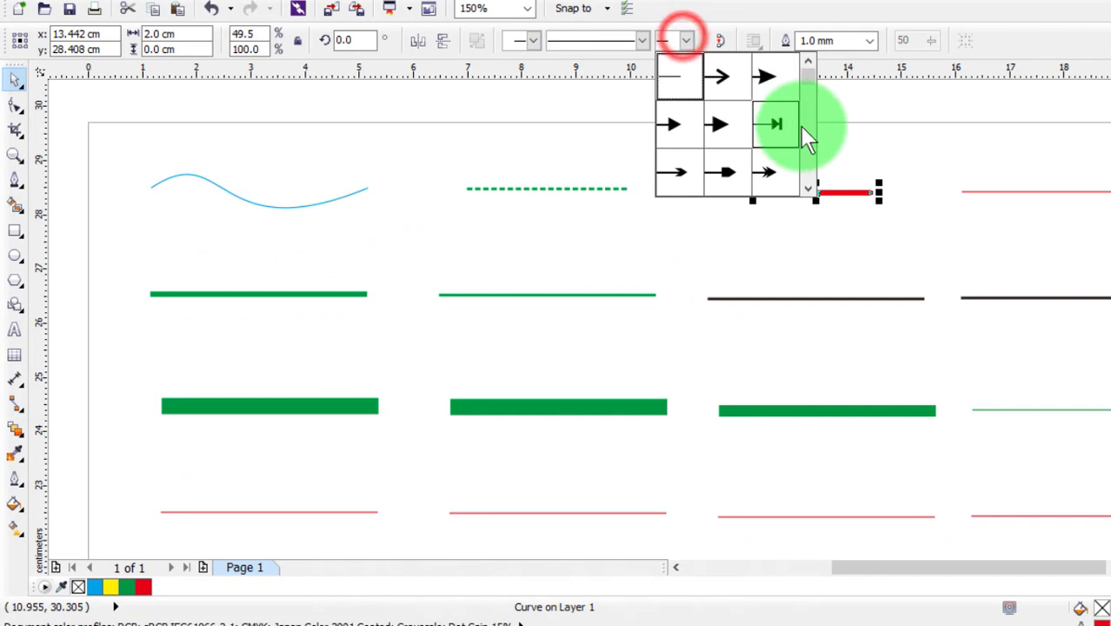
pyautogui.moveTo(806, 75); pyautogui.dragTo(806, 162)
pyautogui.click(728, 176)
pyautogui.click(903, 280)
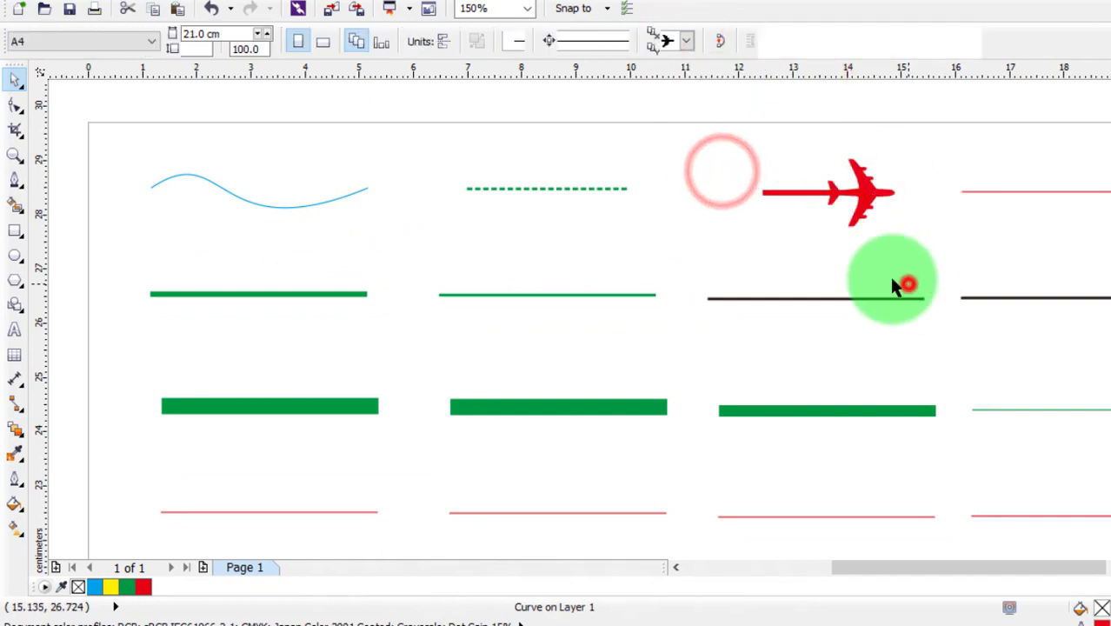